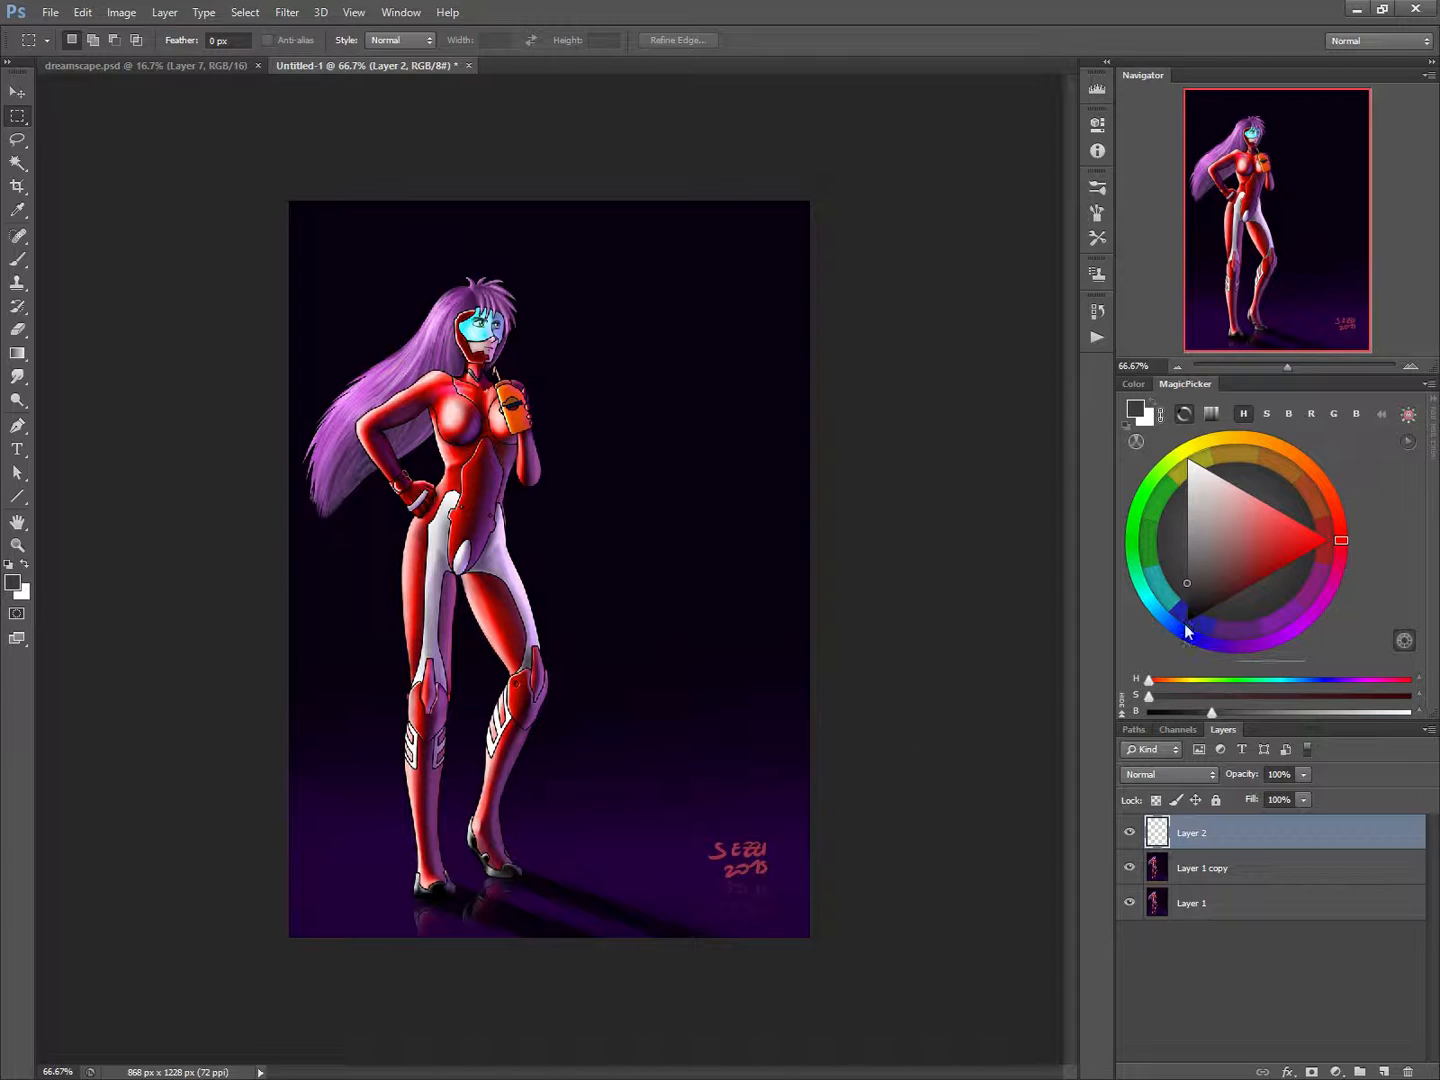
Set the foreground colour to bright sky blue and ready the 40 px angled brush, undoing the test mark.
click(1320, 539)
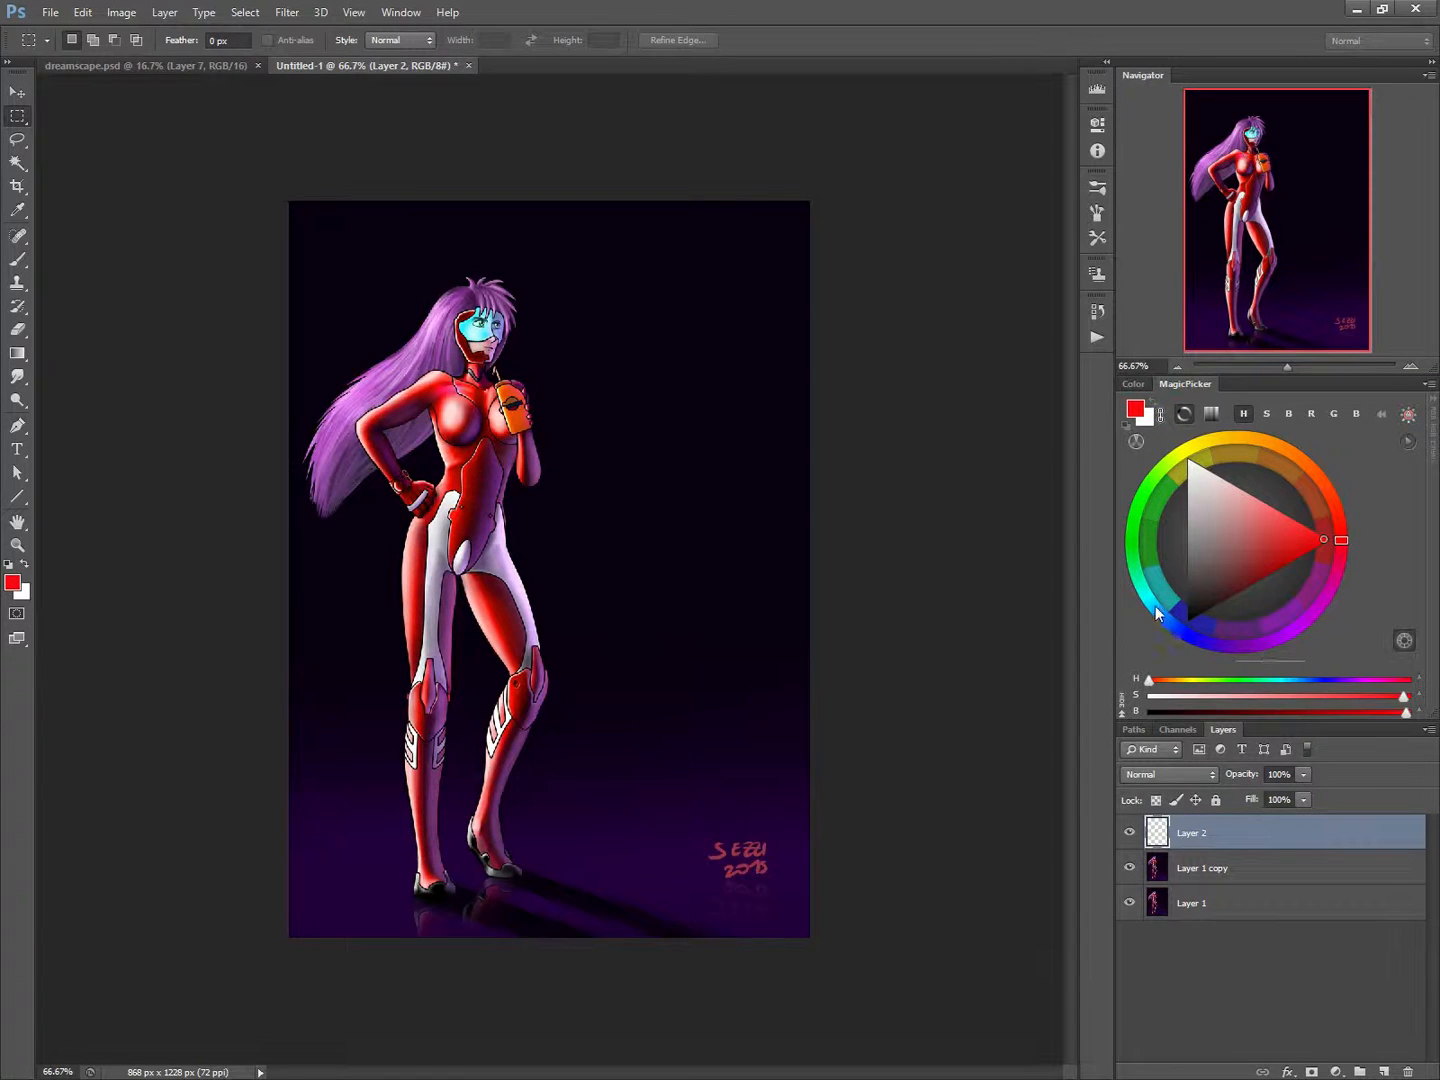
click(1154, 605)
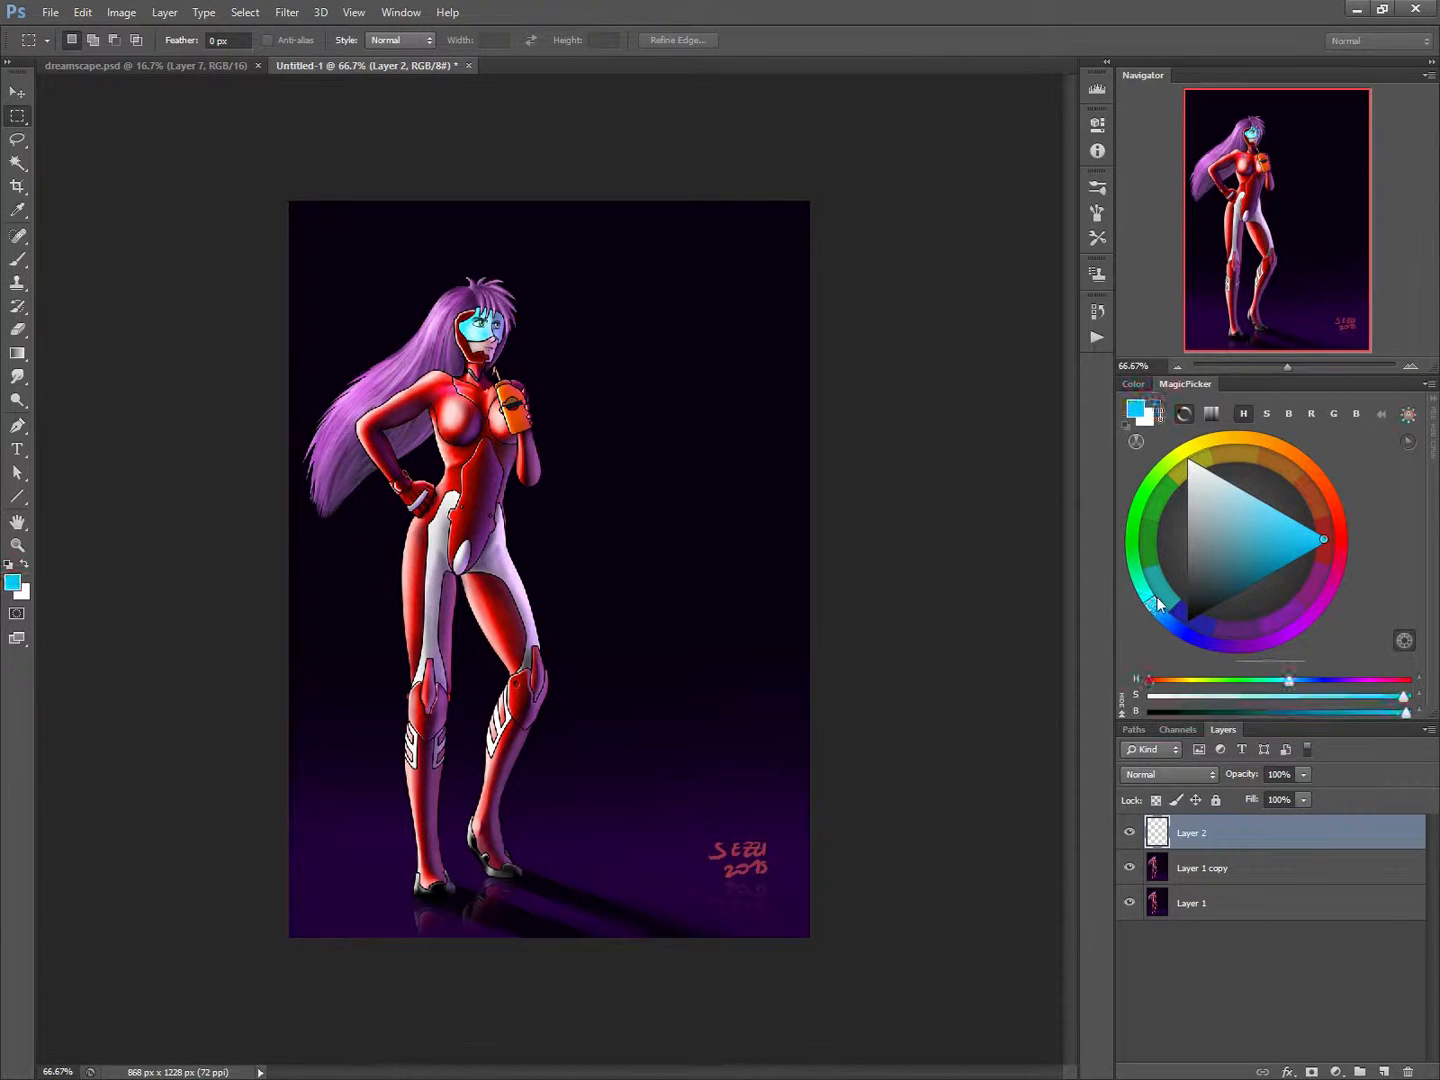
right_click(445, 576)
click(439, 525)
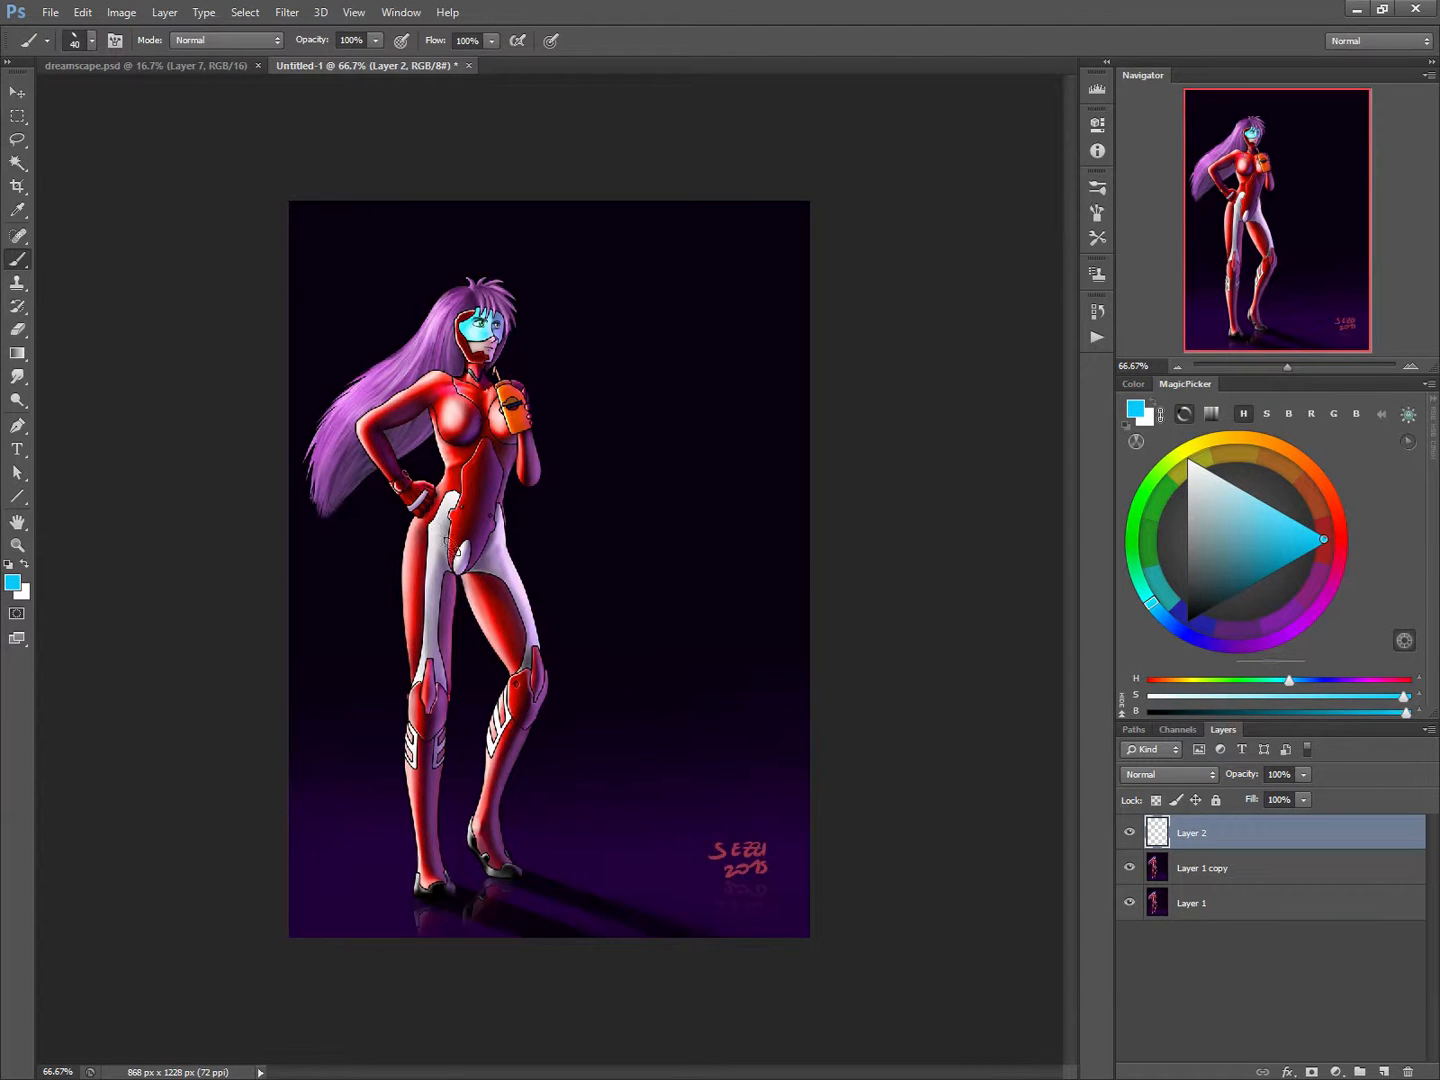
right_click(459, 545)
click(433, 543)
click(670, 678)
key(ctrl+z)
Compare the brush preview with Transfer off and on, and review its Pen Pressure opacity and flow controls.
click(1095, 235)
click(1097, 212)
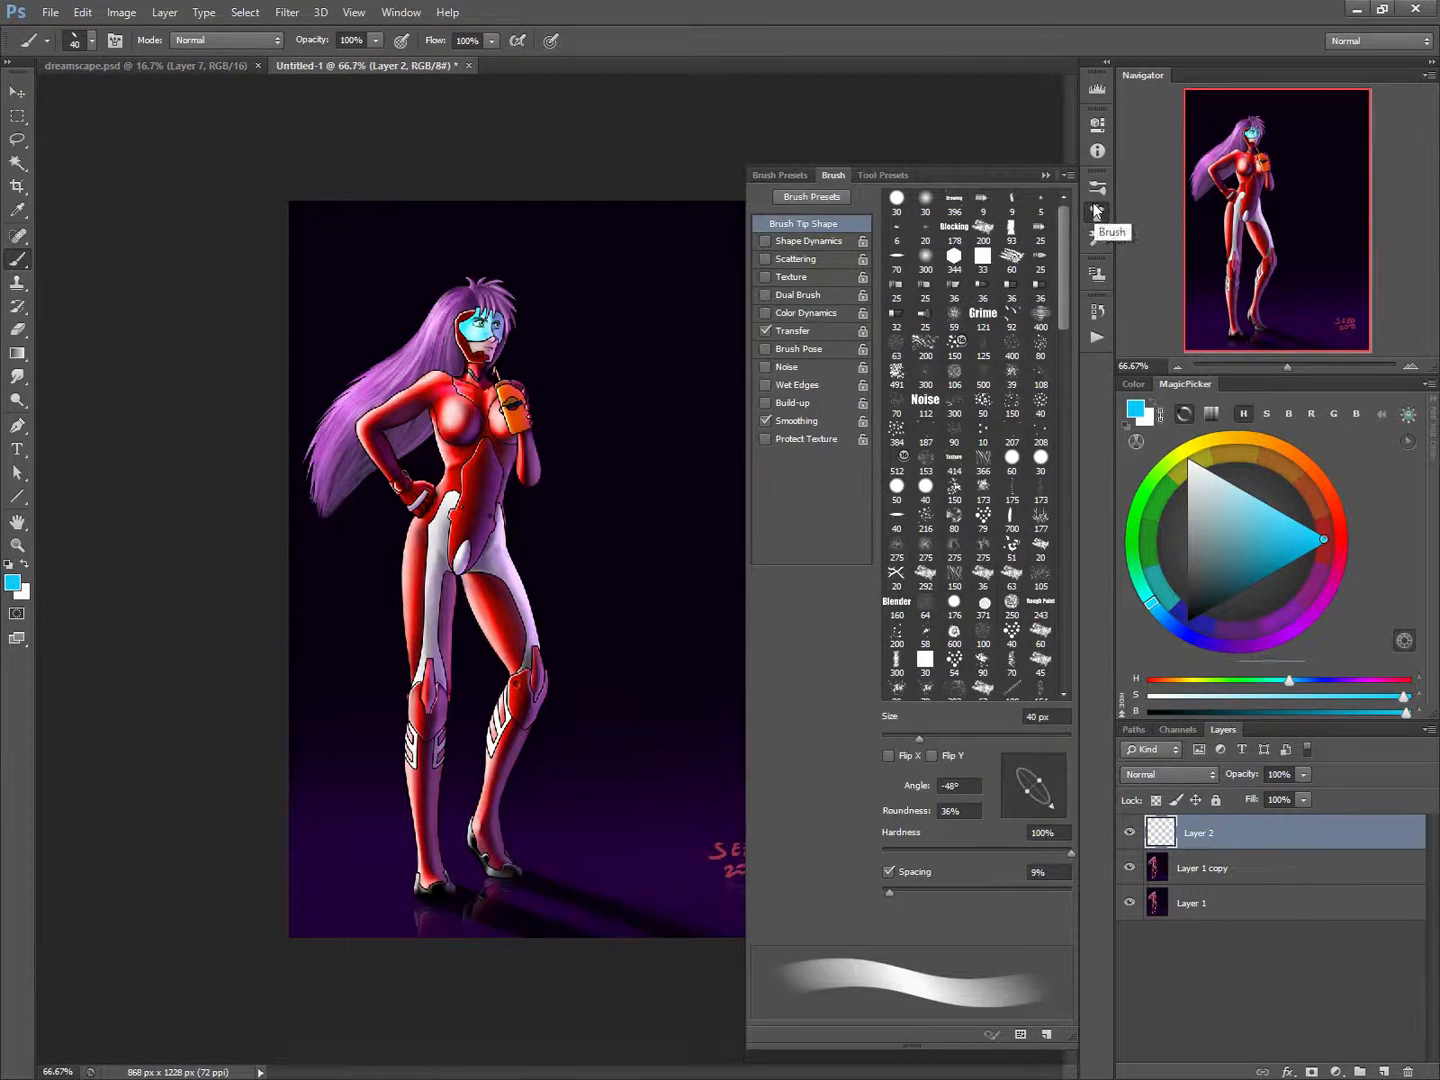
click(766, 331)
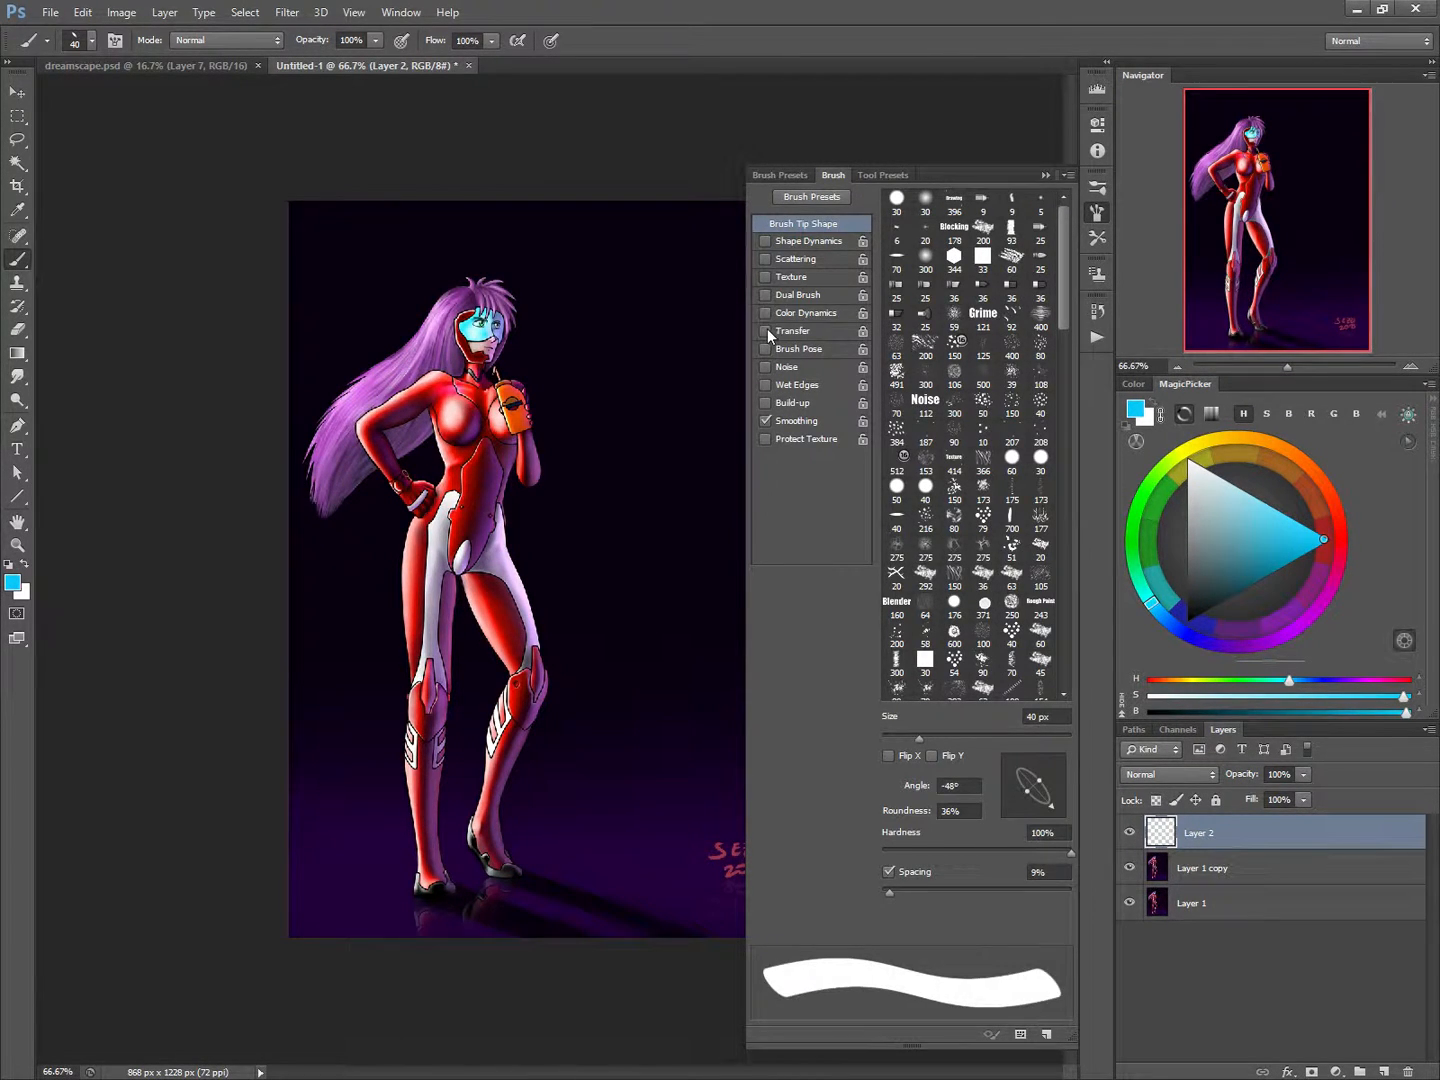
click(766, 331)
click(778, 330)
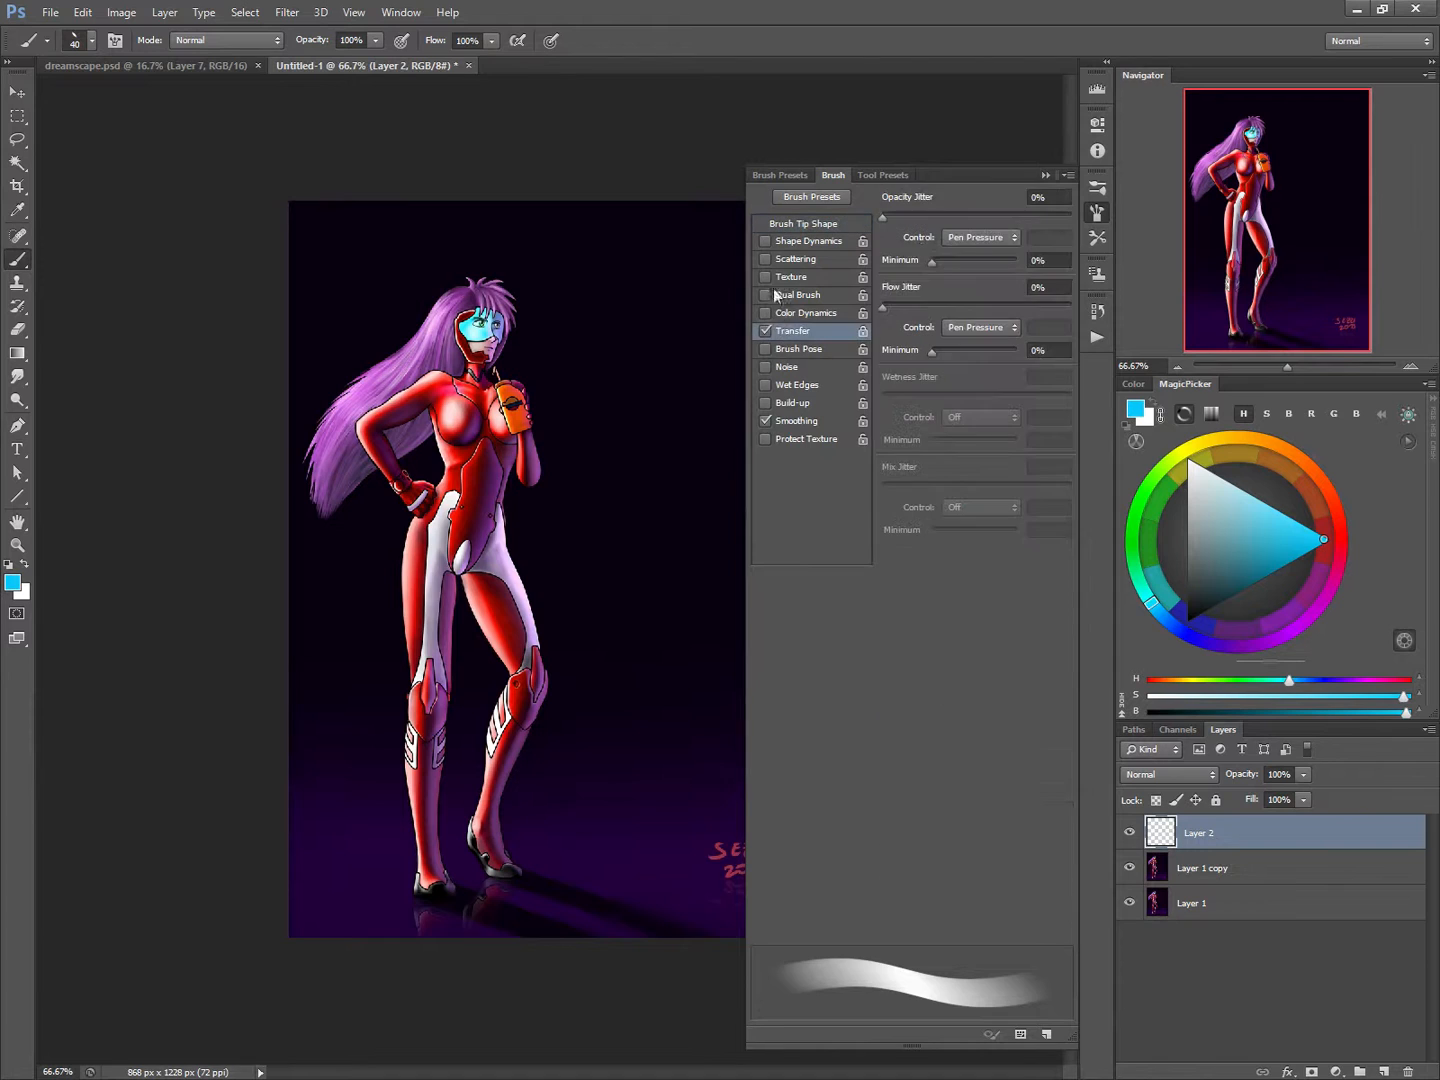
click(834, 175)
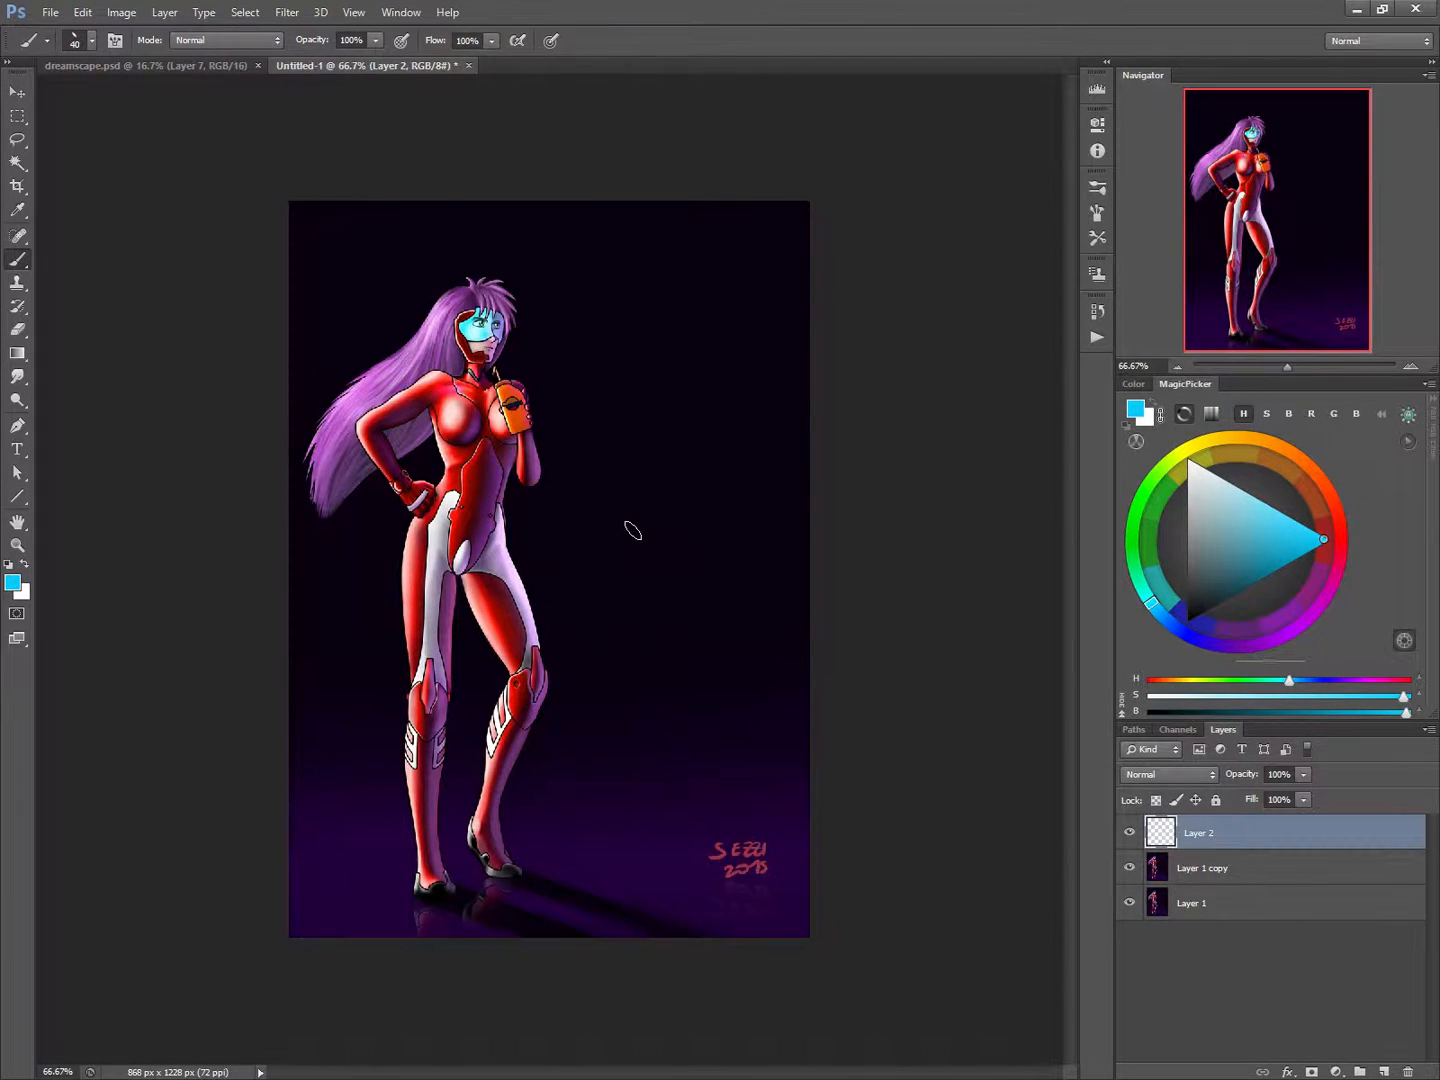
Paint the hip line, both legs and the curved spine of a blue stick figure in the empty area beside the woman.
drag(632, 530, 700, 568)
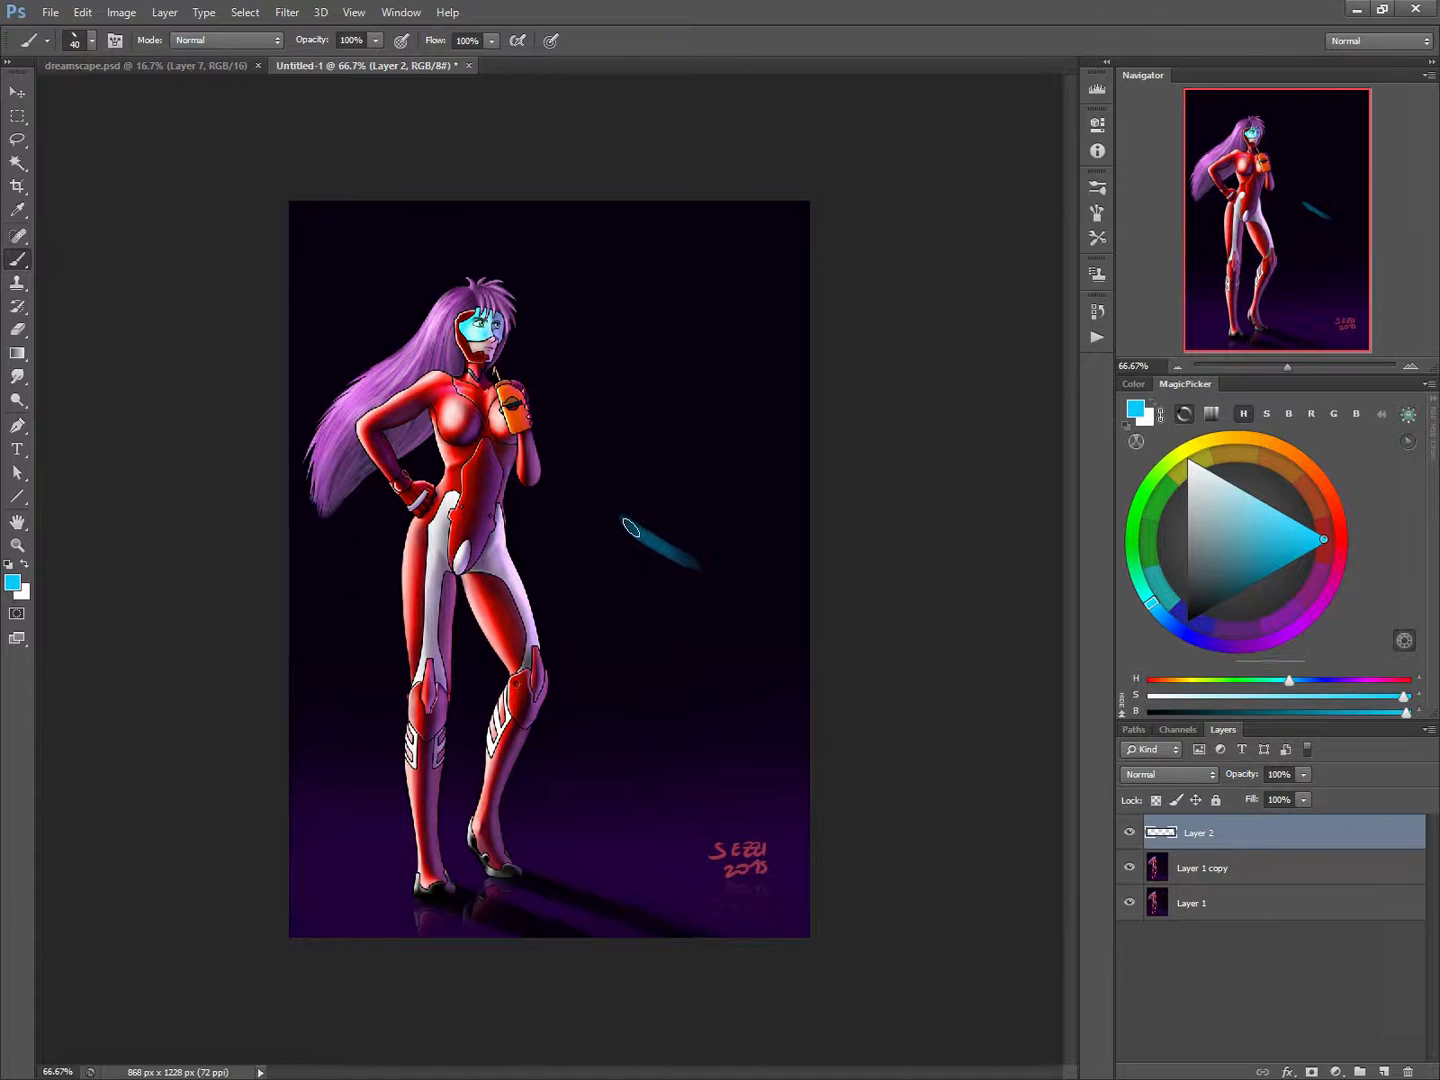
mouse_move(631, 527)
mouse_down()
mouse_move(693, 569)
mouse_move(552, 536)
mouse_move(704, 587)
mouse_move(695, 576)
mouse_move(752, 714)
mouse_move(688, 843)
mouse_move(699, 872)
mouse_move(683, 808)
mouse_up()
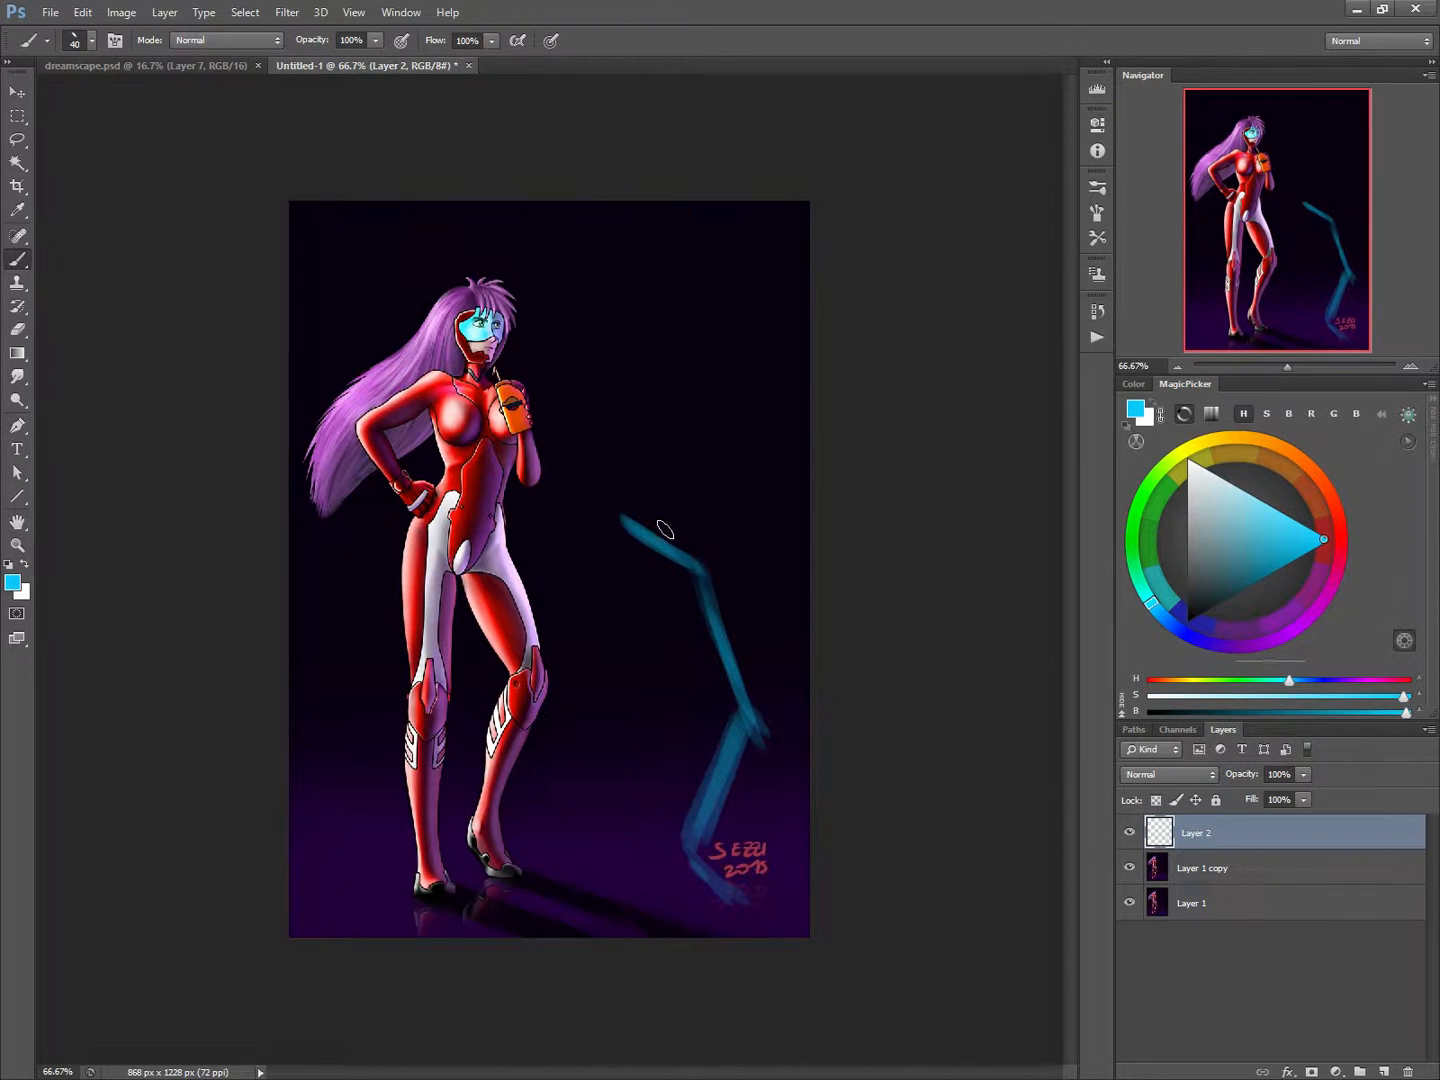
mouse_move(650, 524)
mouse_down()
mouse_move(670, 352)
mouse_move(649, 362)
mouse_up()
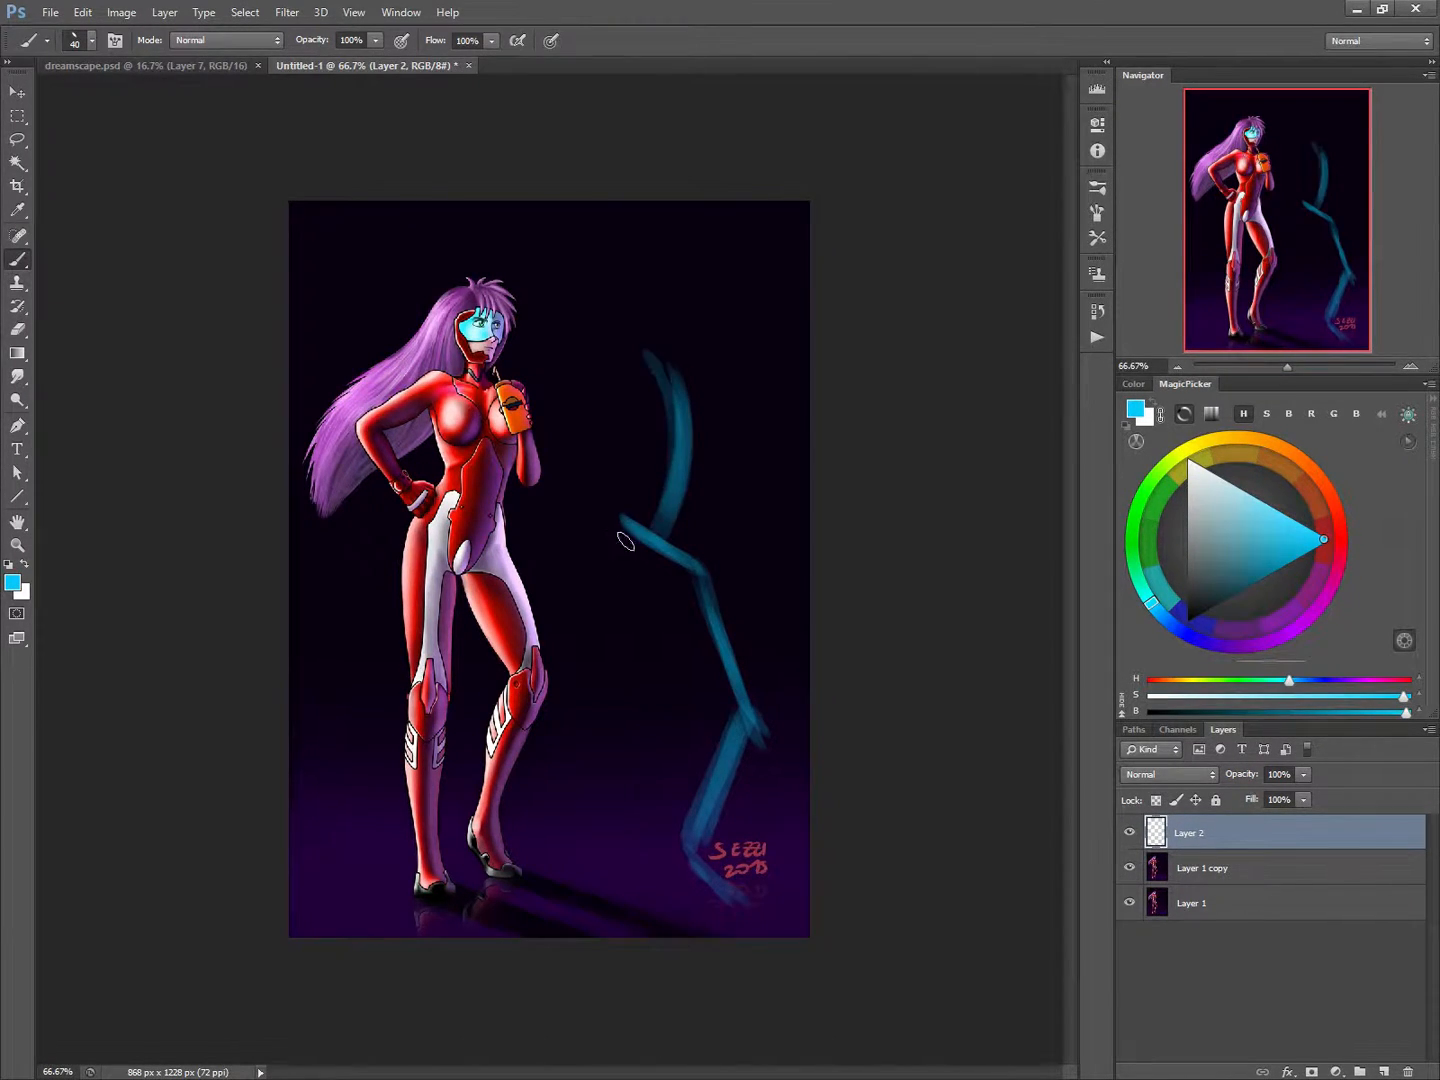
drag(608, 510, 638, 858)
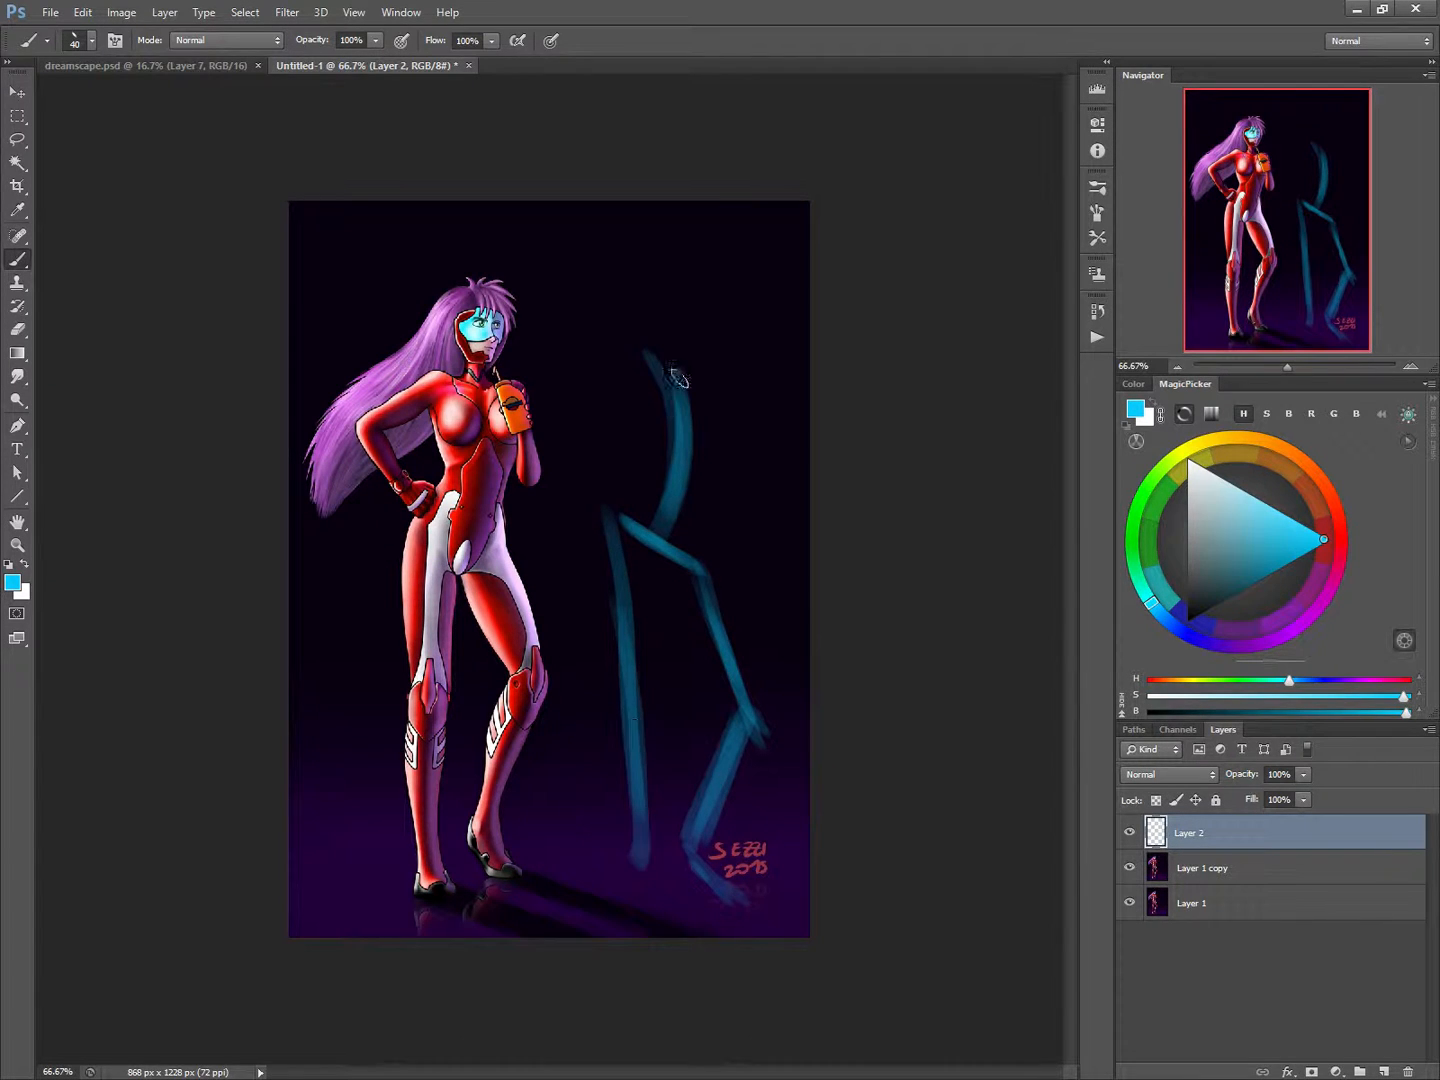
Add the stick figure's slanted shoulder line, one arm bent back to the hip, one raised forearm and an oval head.
drag(712, 340, 593, 375)
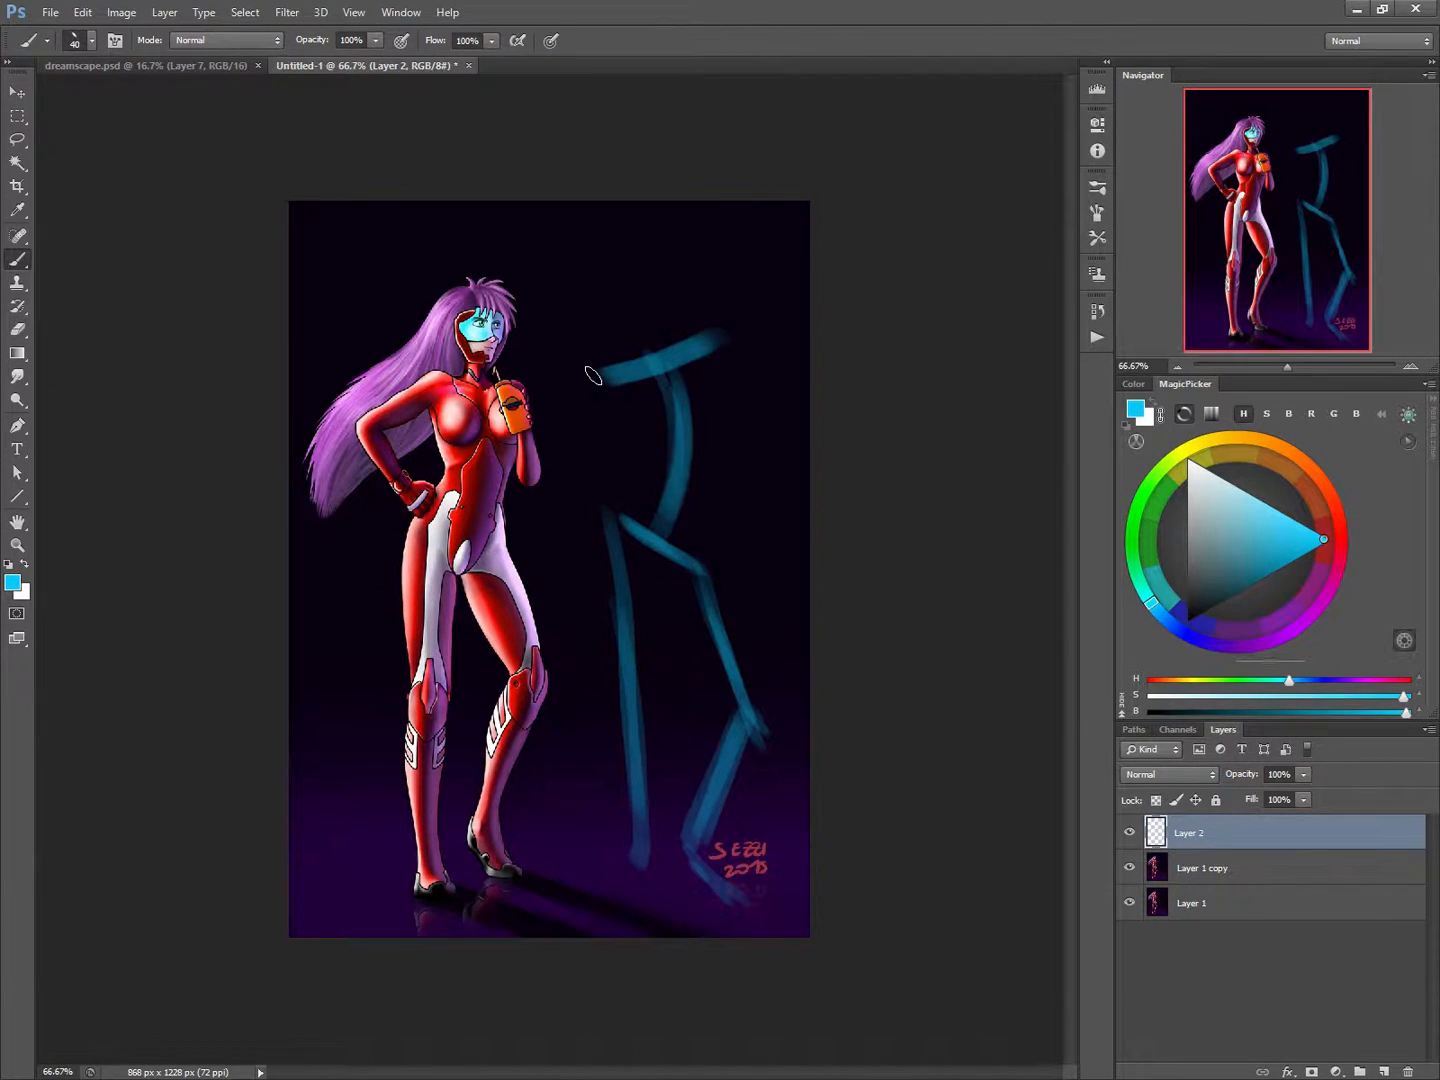
mouse_move(712, 340)
mouse_down()
mouse_move(600, 378)
mouse_move(525, 440)
mouse_move(612, 516)
mouse_move(557, 481)
mouse_move(530, 440)
mouse_up()
drag(600, 380, 524, 428)
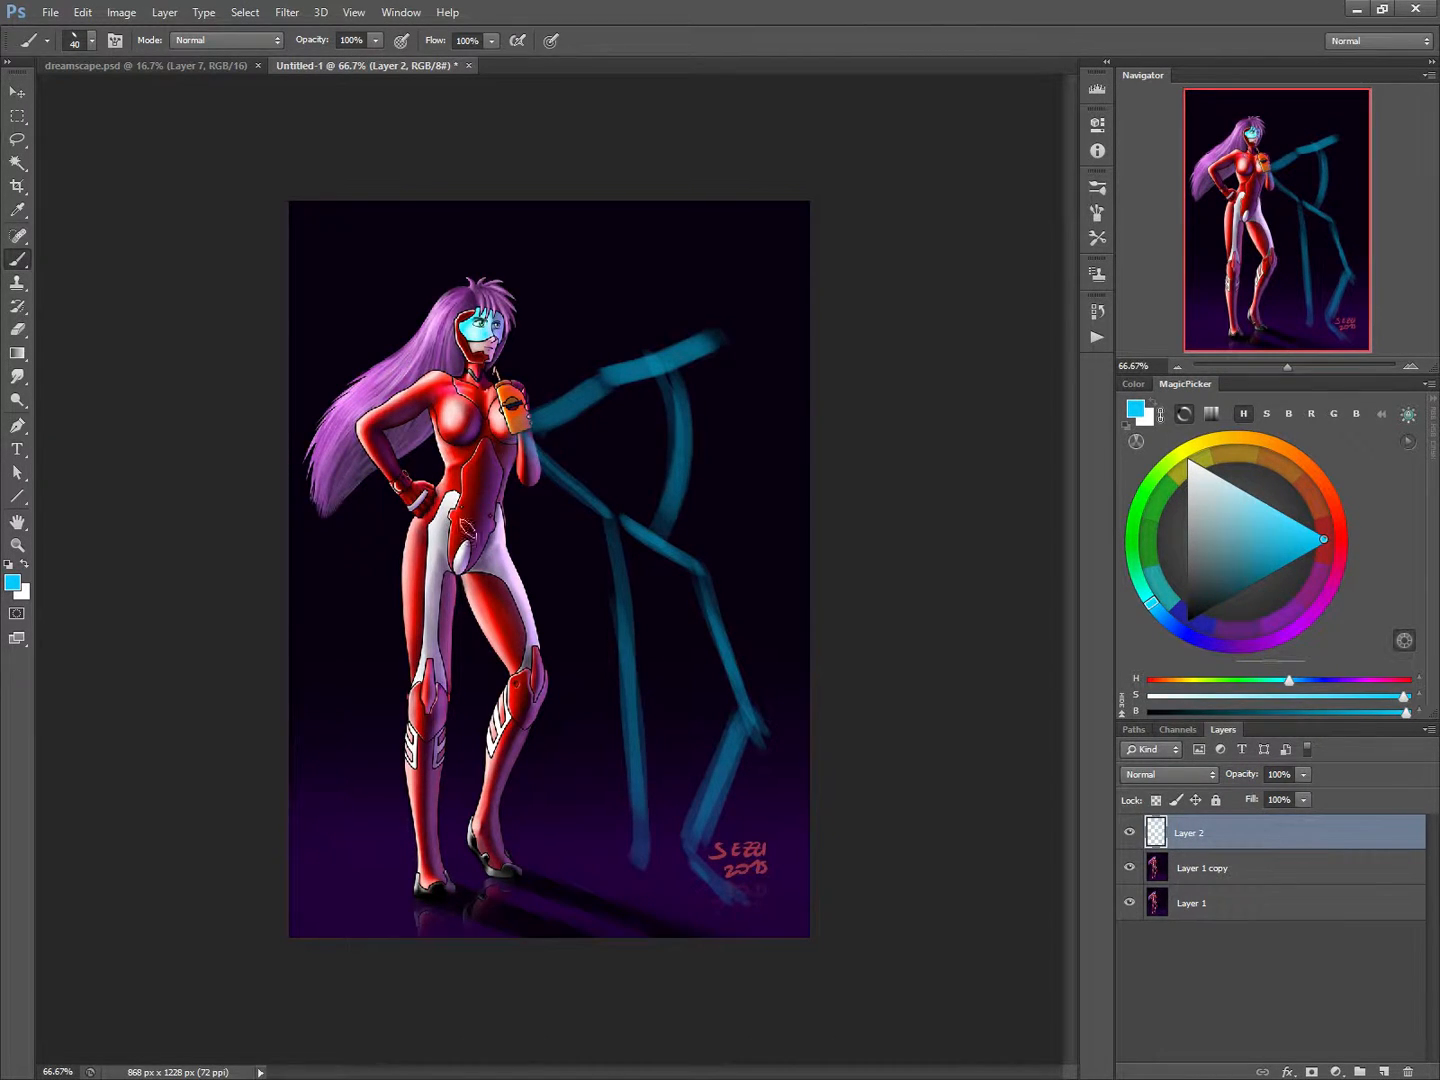
mouse_move(735, 338)
mouse_down()
mouse_move(758, 458)
mouse_move(739, 312)
mouse_up()
mouse_move(660, 260)
mouse_down()
mouse_move(641, 341)
mouse_move(682, 260)
mouse_up()
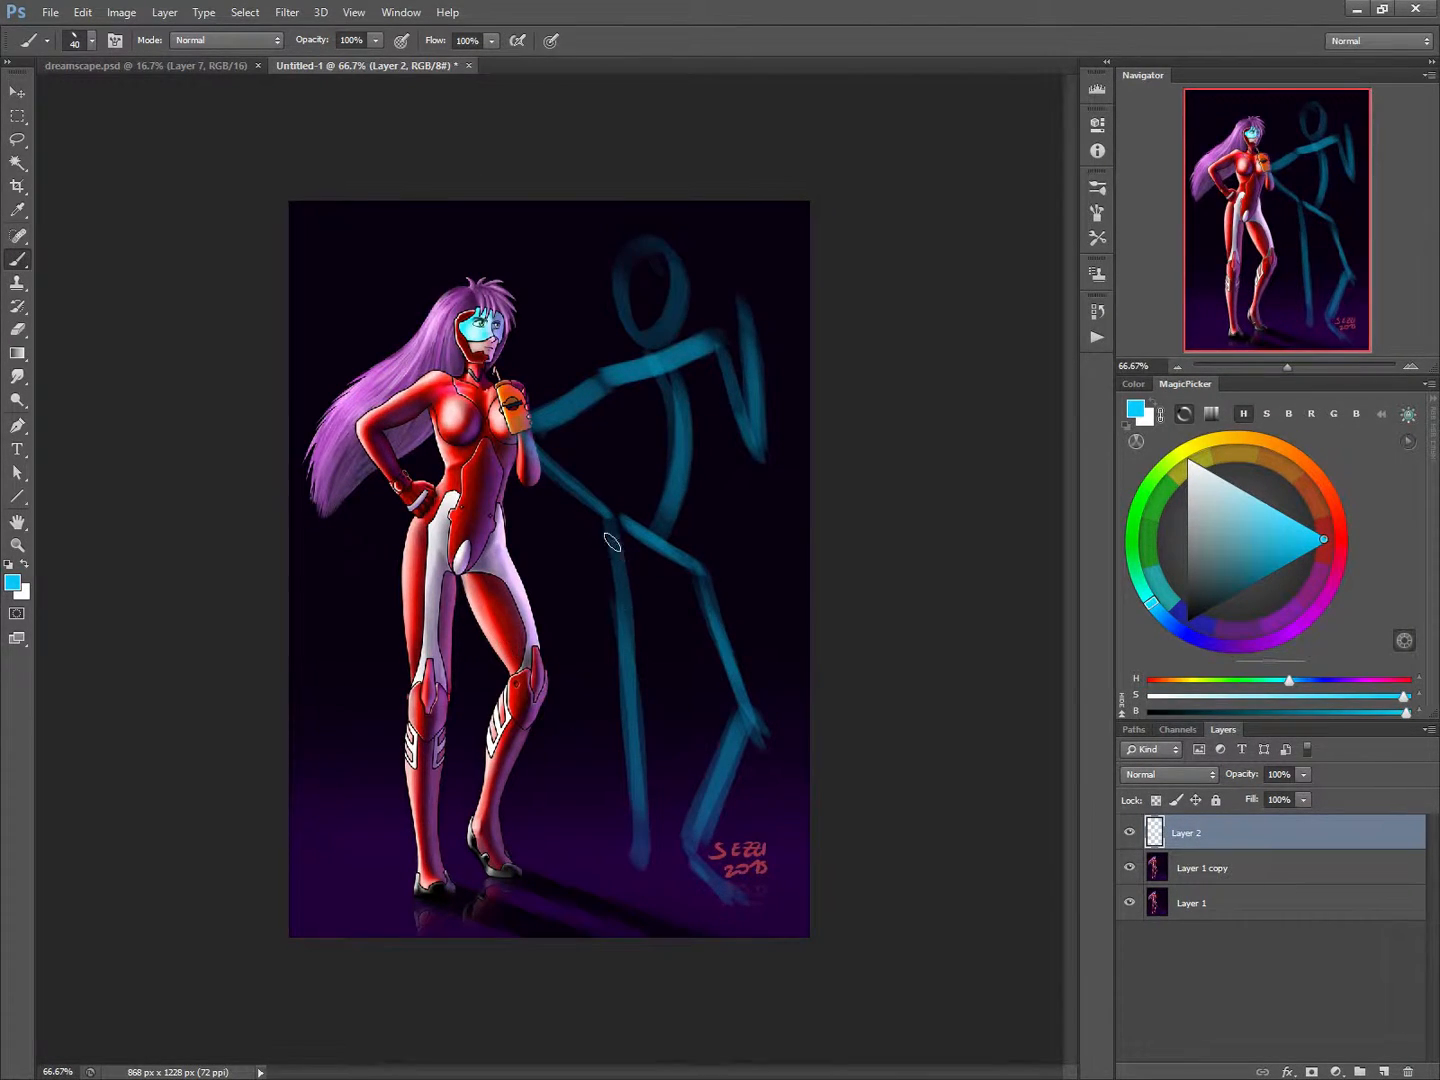
Strengthen the stick figure's straight leg, feet, bent shin and shoulder line with extra blue strokes.
mouse_move(612, 542)
mouse_down()
mouse_move(638, 870)
mouse_move(658, 902)
mouse_move(636, 902)
mouse_up()
mouse_move(692, 848)
mouse_down()
mouse_move(719, 875)
mouse_move(696, 856)
mouse_move(743, 899)
mouse_up()
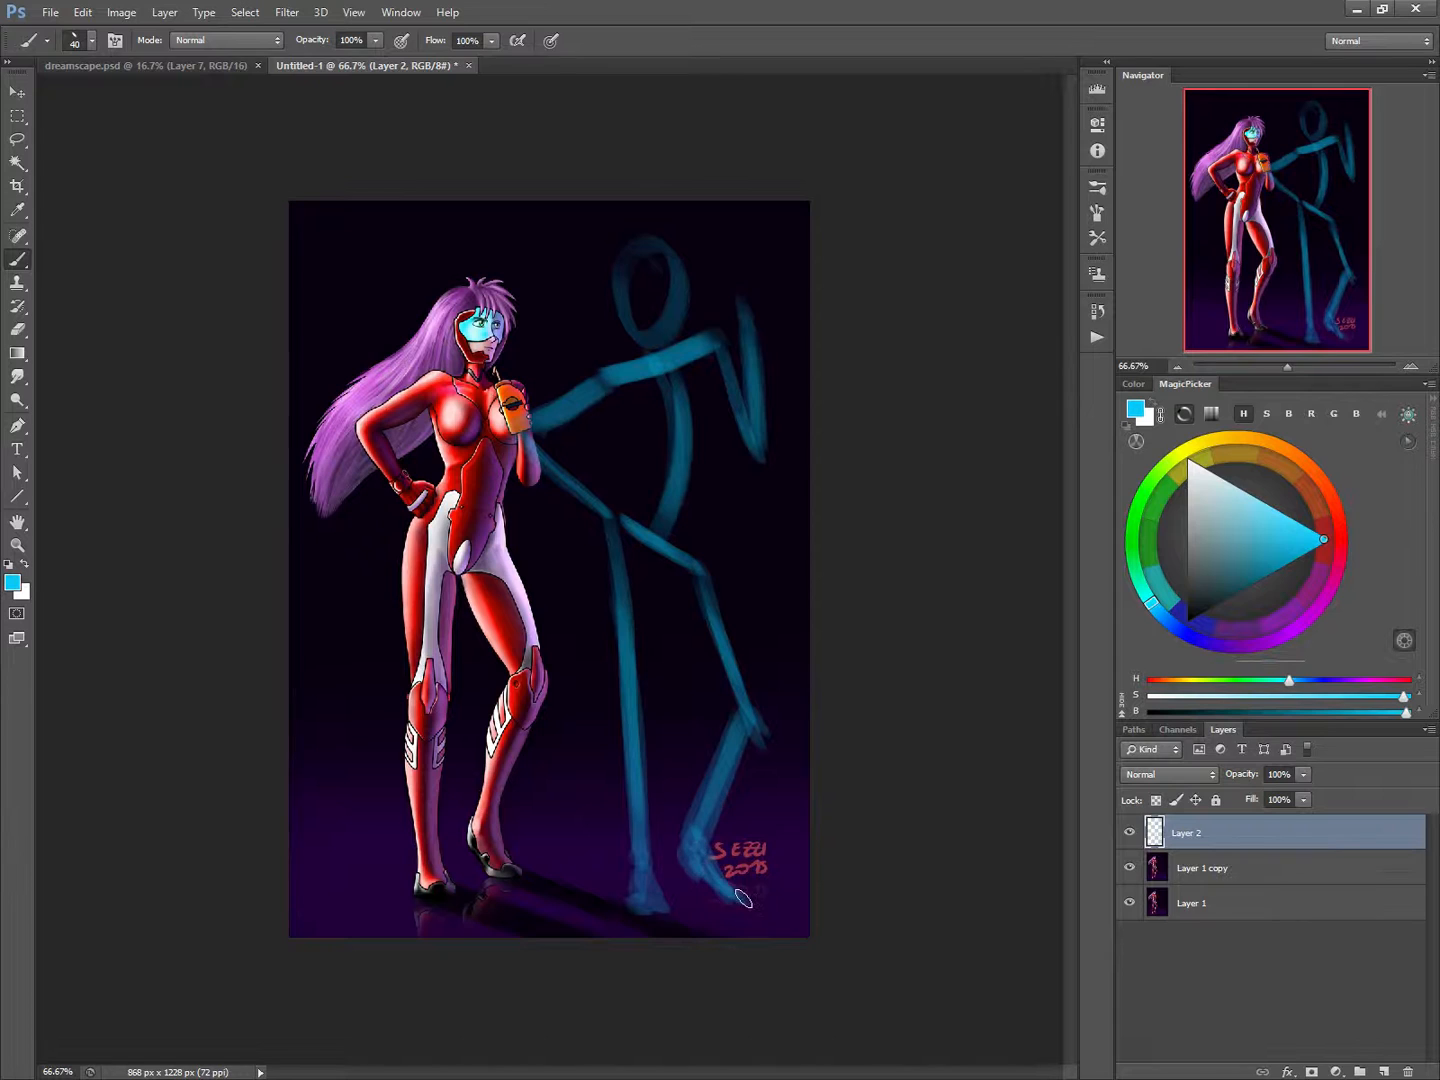
drag(740, 713, 708, 797)
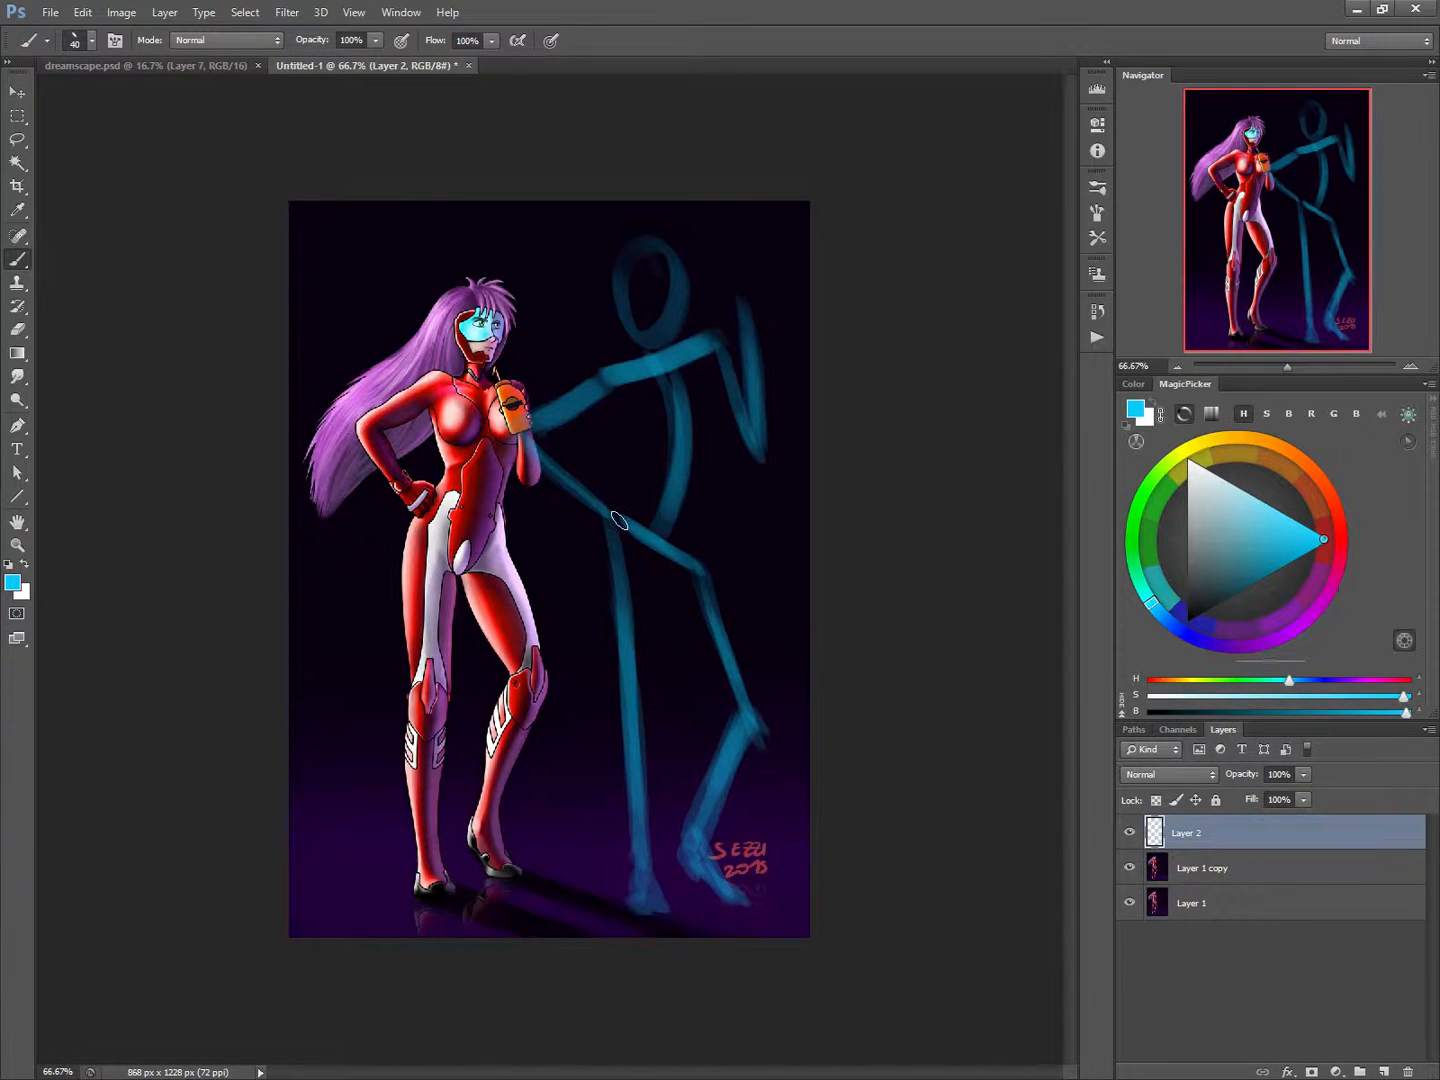
drag(710, 339, 603, 392)
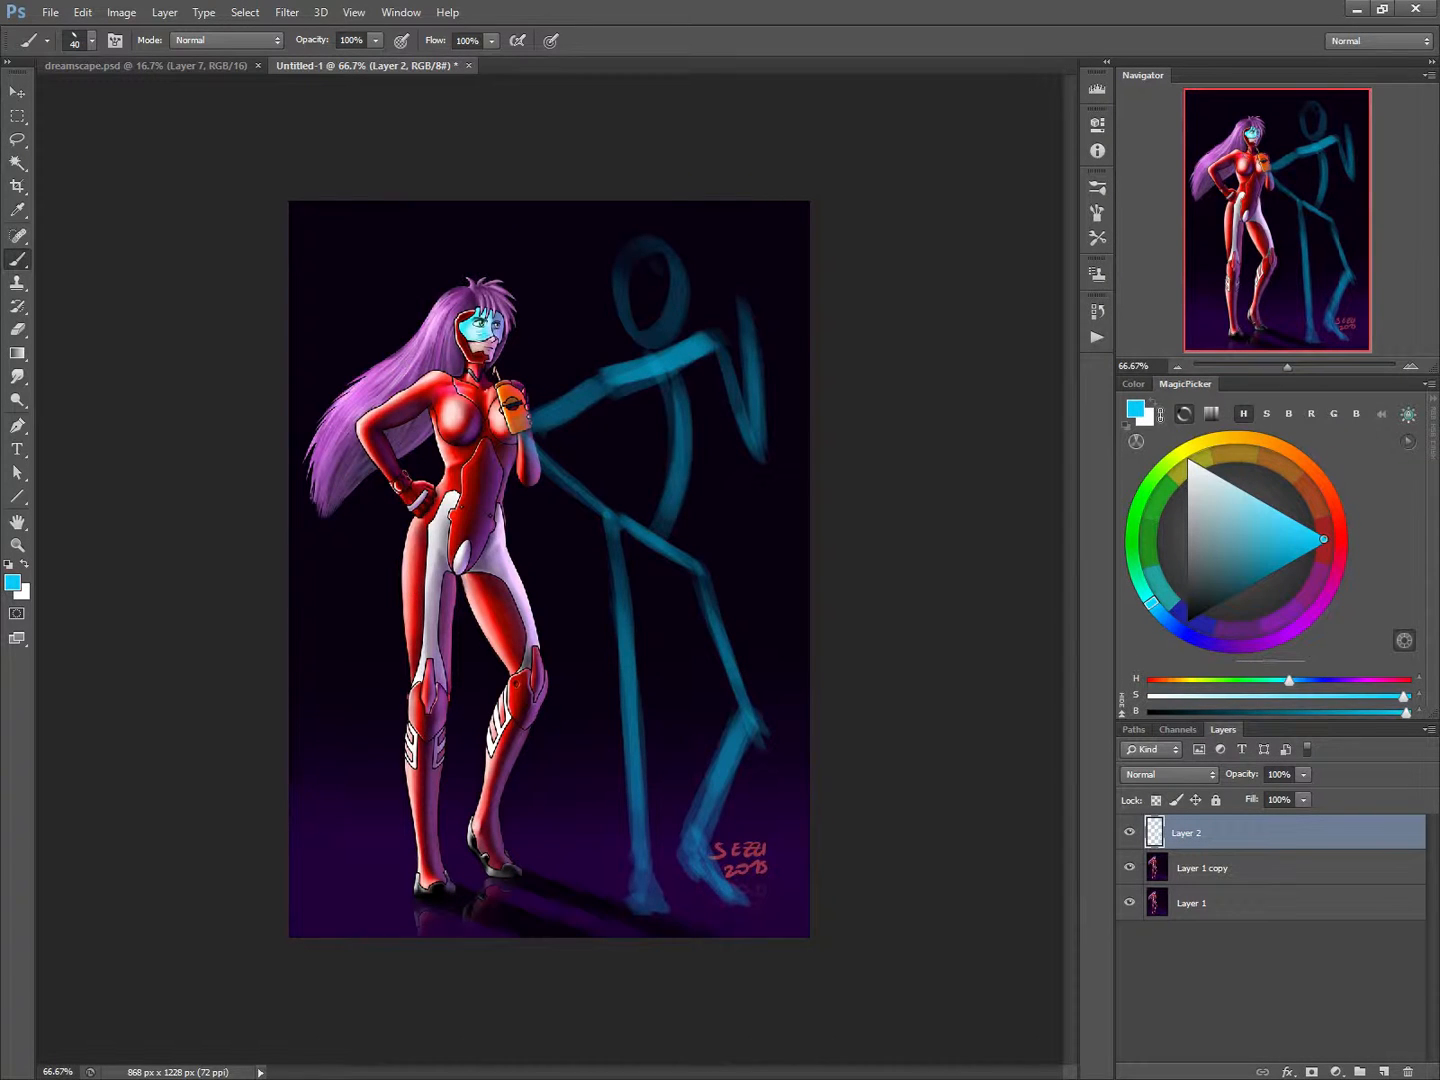
Reduce the brush size to 7 px and sketch construction lines around the painted woman's neck, face and hair.
right_click(429, 551)
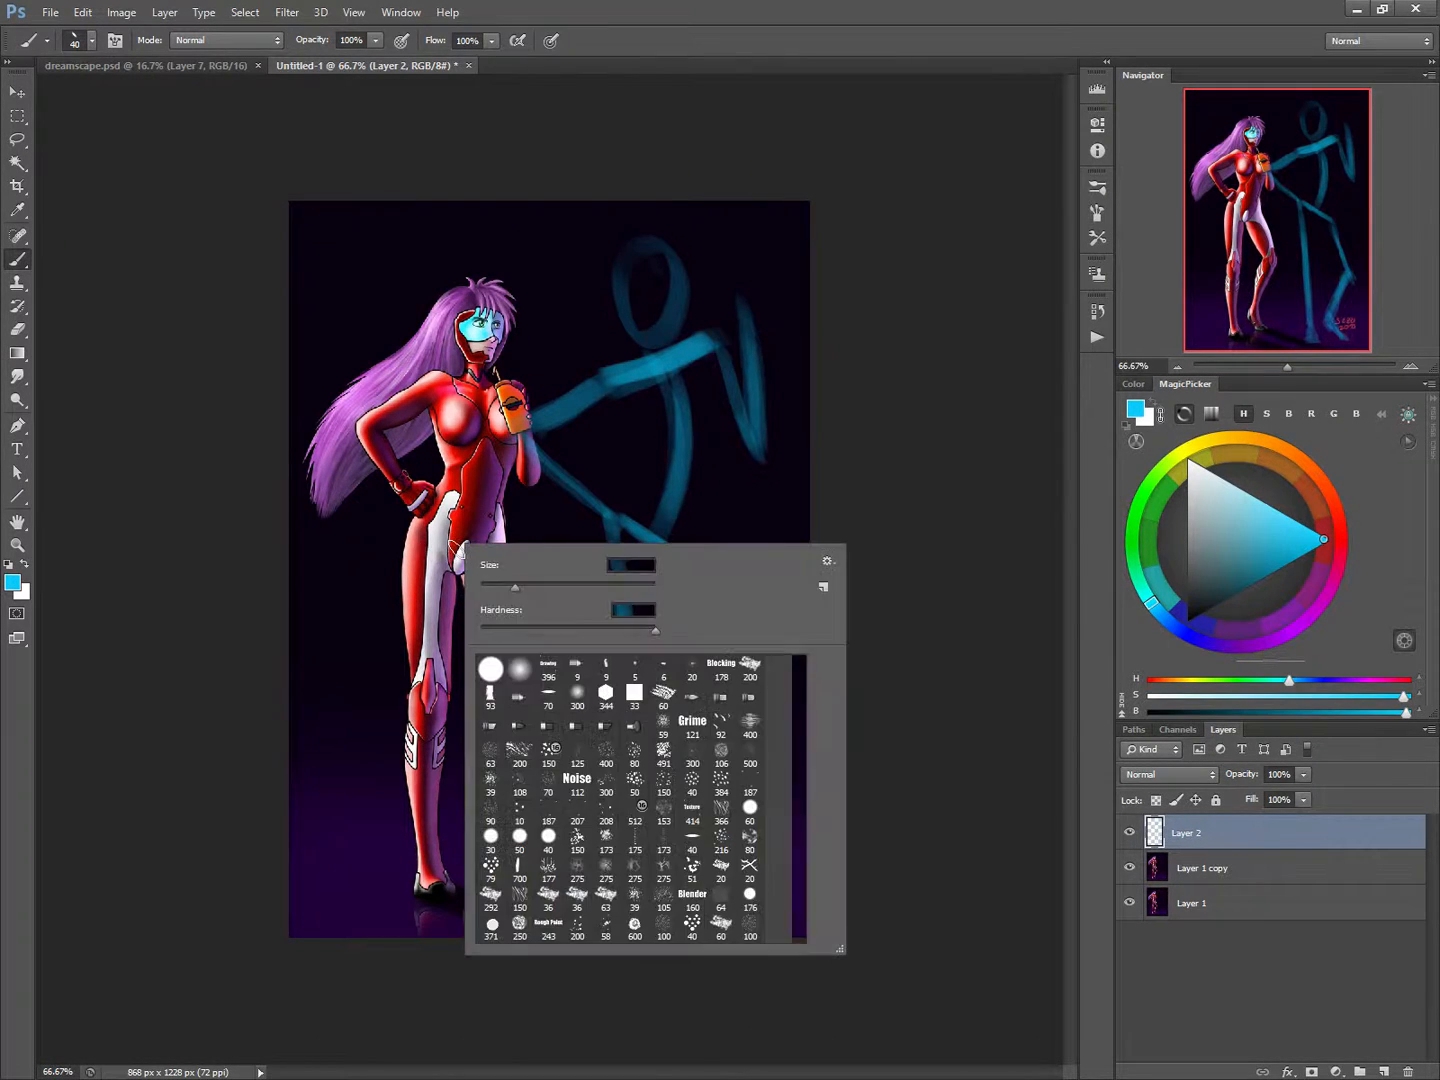
click(487, 586)
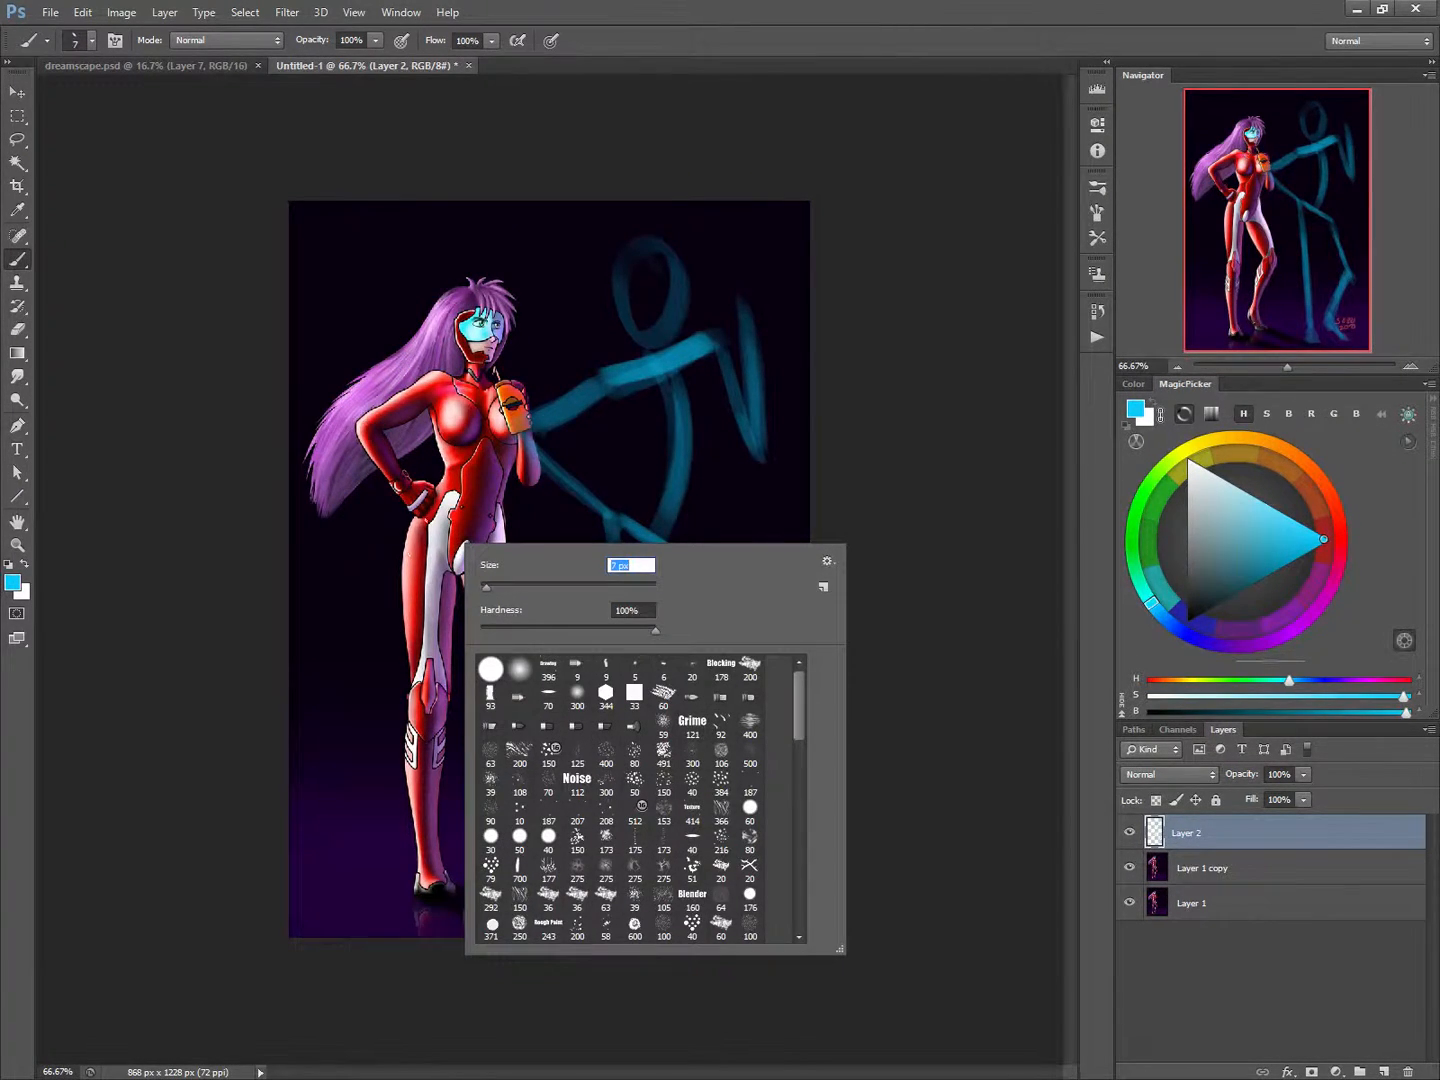
key(Return)
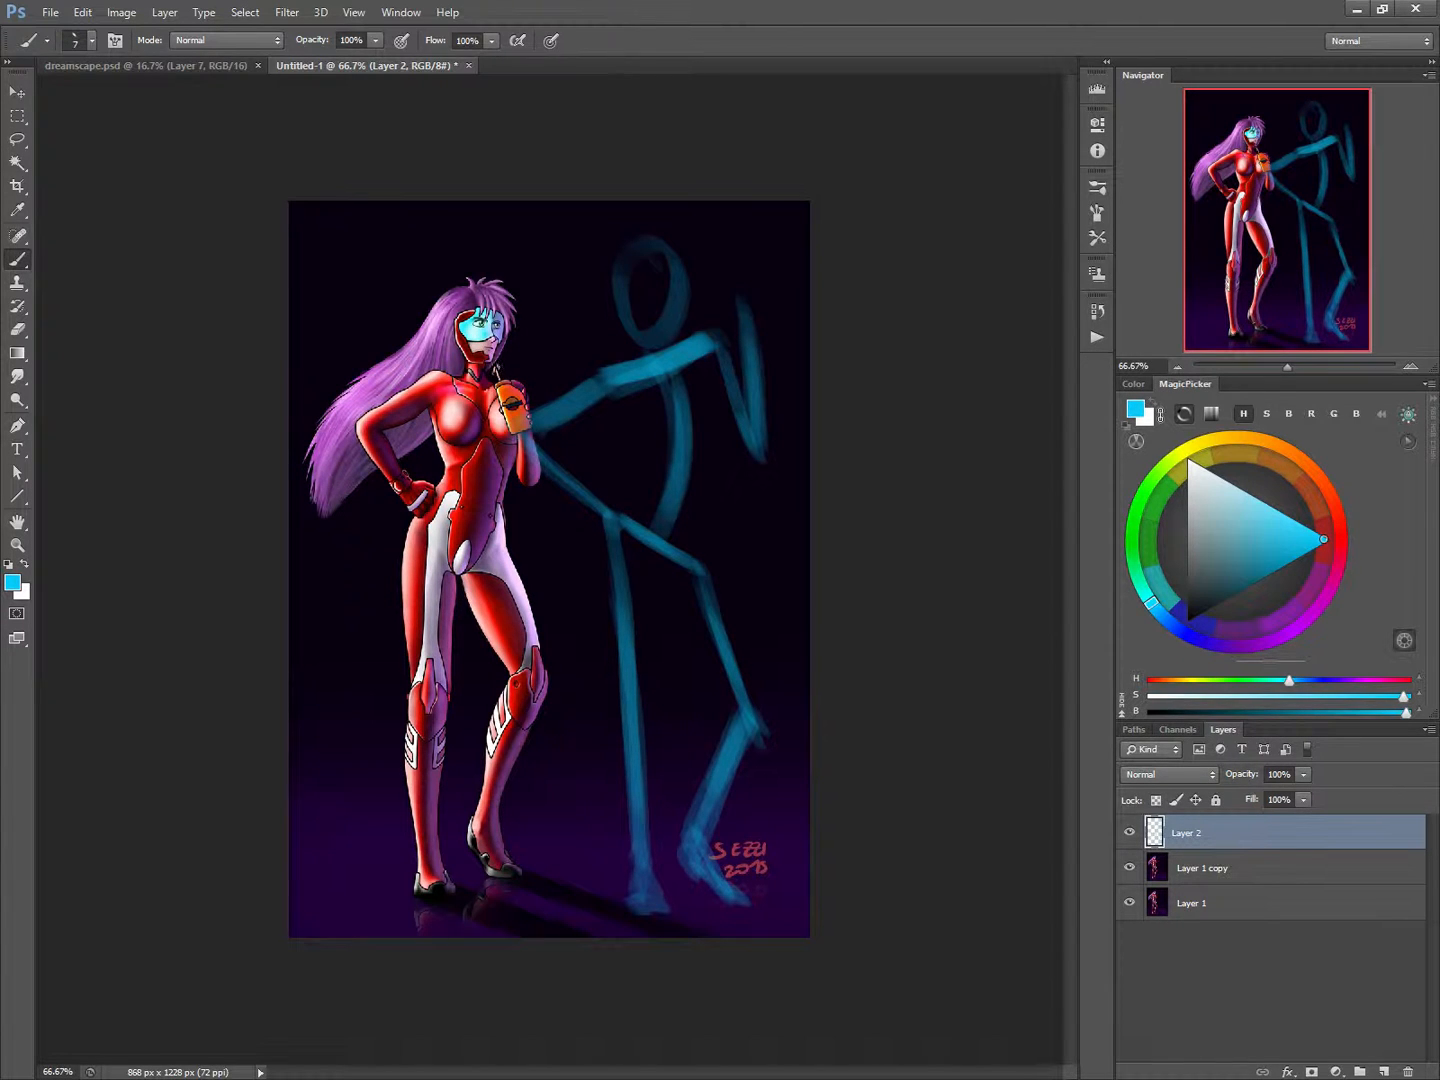
drag(467, 361, 455, 377)
mouse_move(520, 309)
mouse_down()
mouse_move(516, 366)
mouse_move(494, 278)
mouse_move(452, 292)
mouse_move(516, 320)
mouse_up()
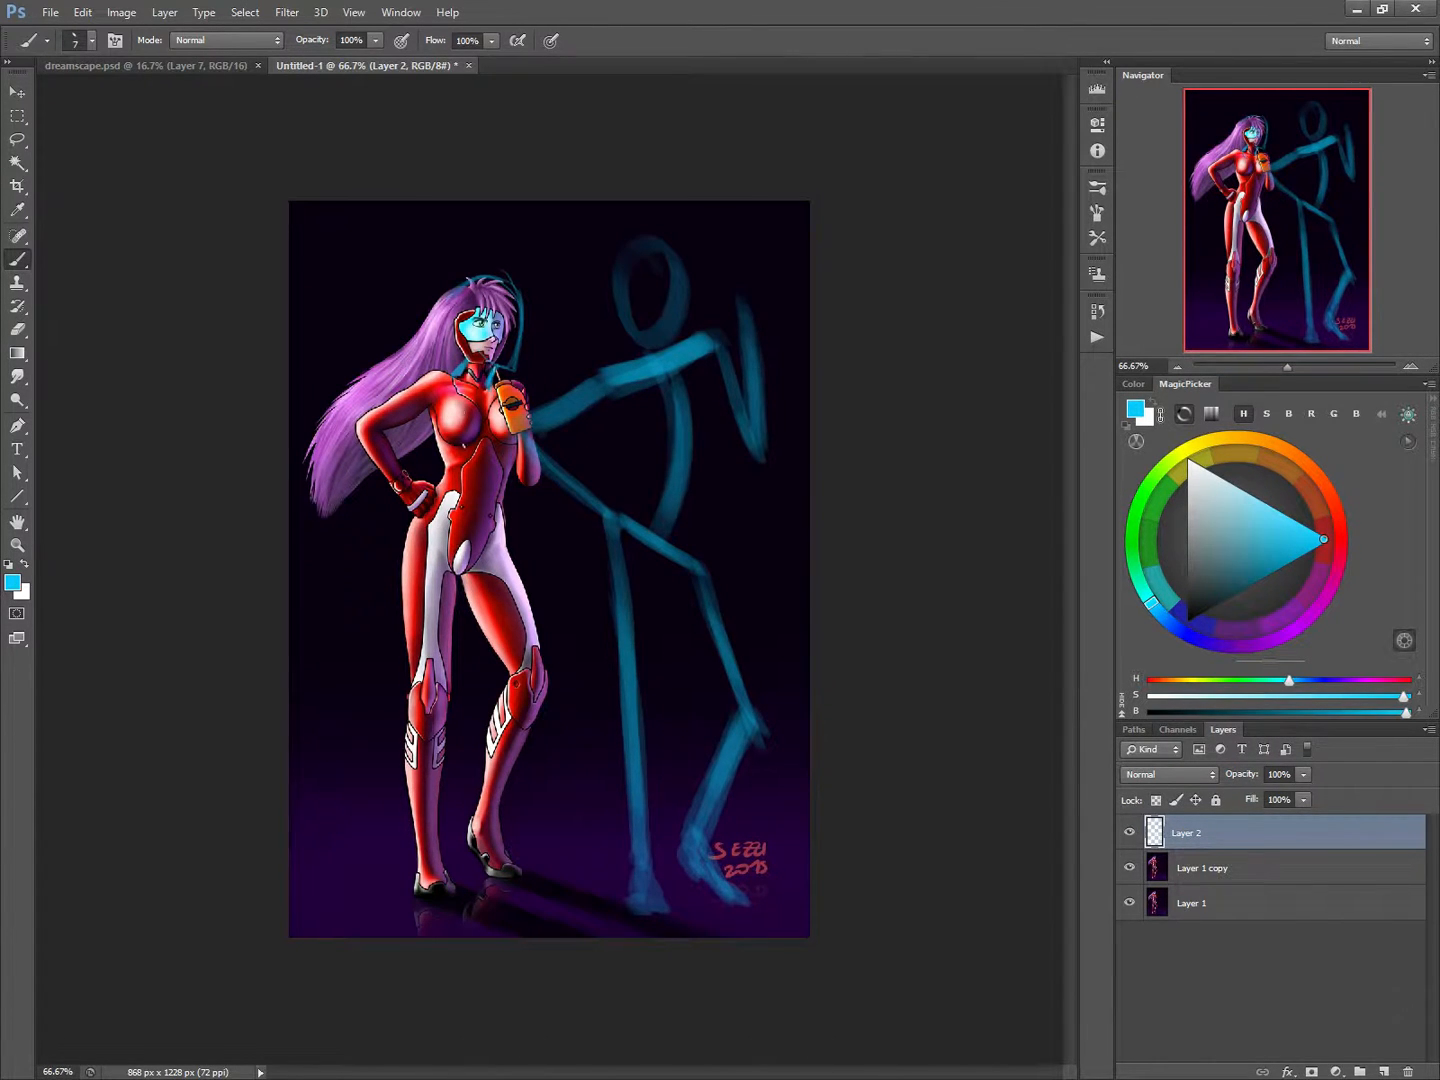
drag(410, 290, 438, 301)
Sketch corrected contour lines along the woman's hips and the outer edge of her straight thigh.
drag(506, 514, 512, 558)
mouse_move(420, 488)
mouse_down()
mouse_move(384, 580)
mouse_move(413, 692)
mouse_up()
drag(391, 607, 413, 688)
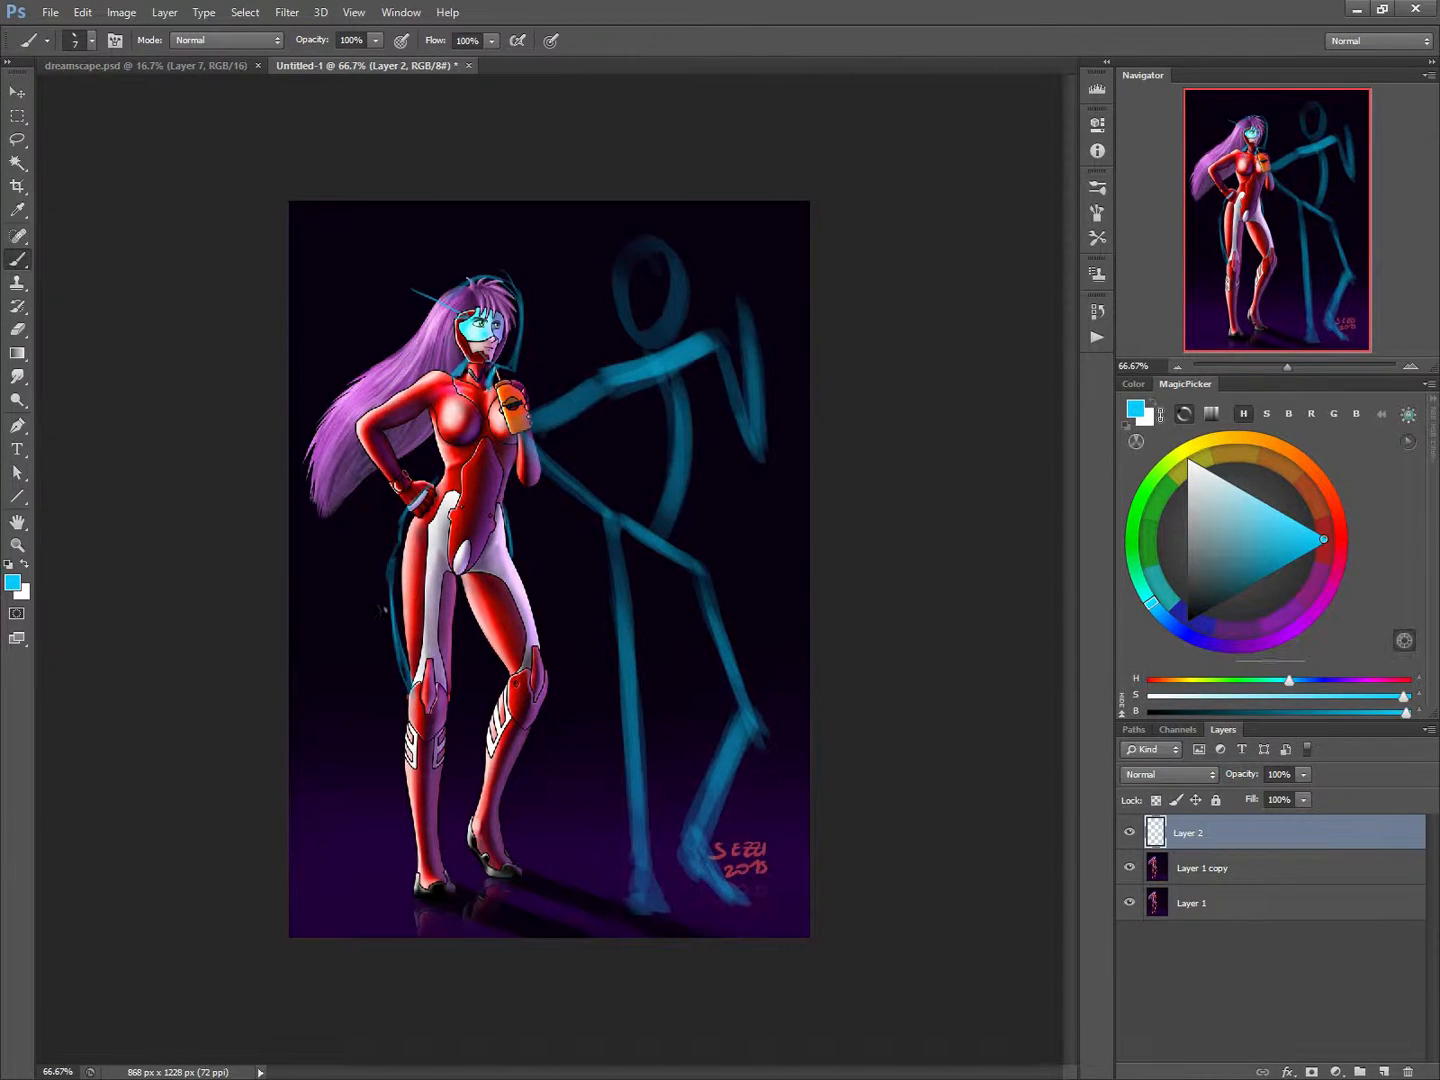
drag(402, 539, 396, 552)
Draw vertical guide lines along both sides of the woman's straight leg and a matching pair in the empty space beside it.
drag(398, 545, 403, 904)
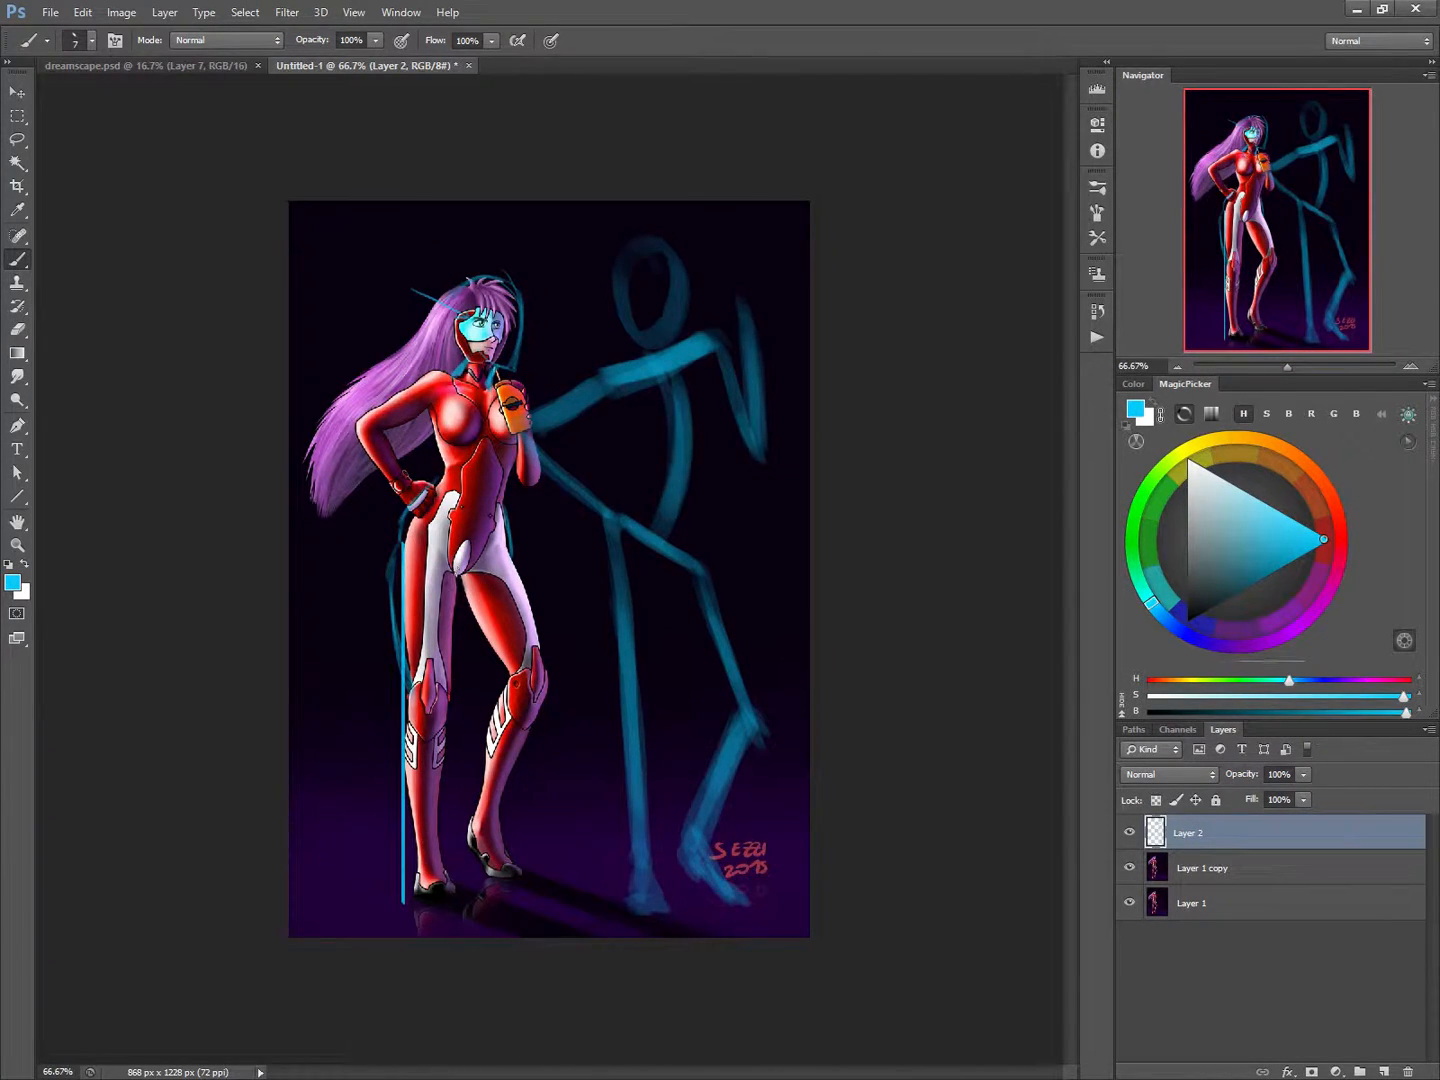
drag(455, 572, 456, 906)
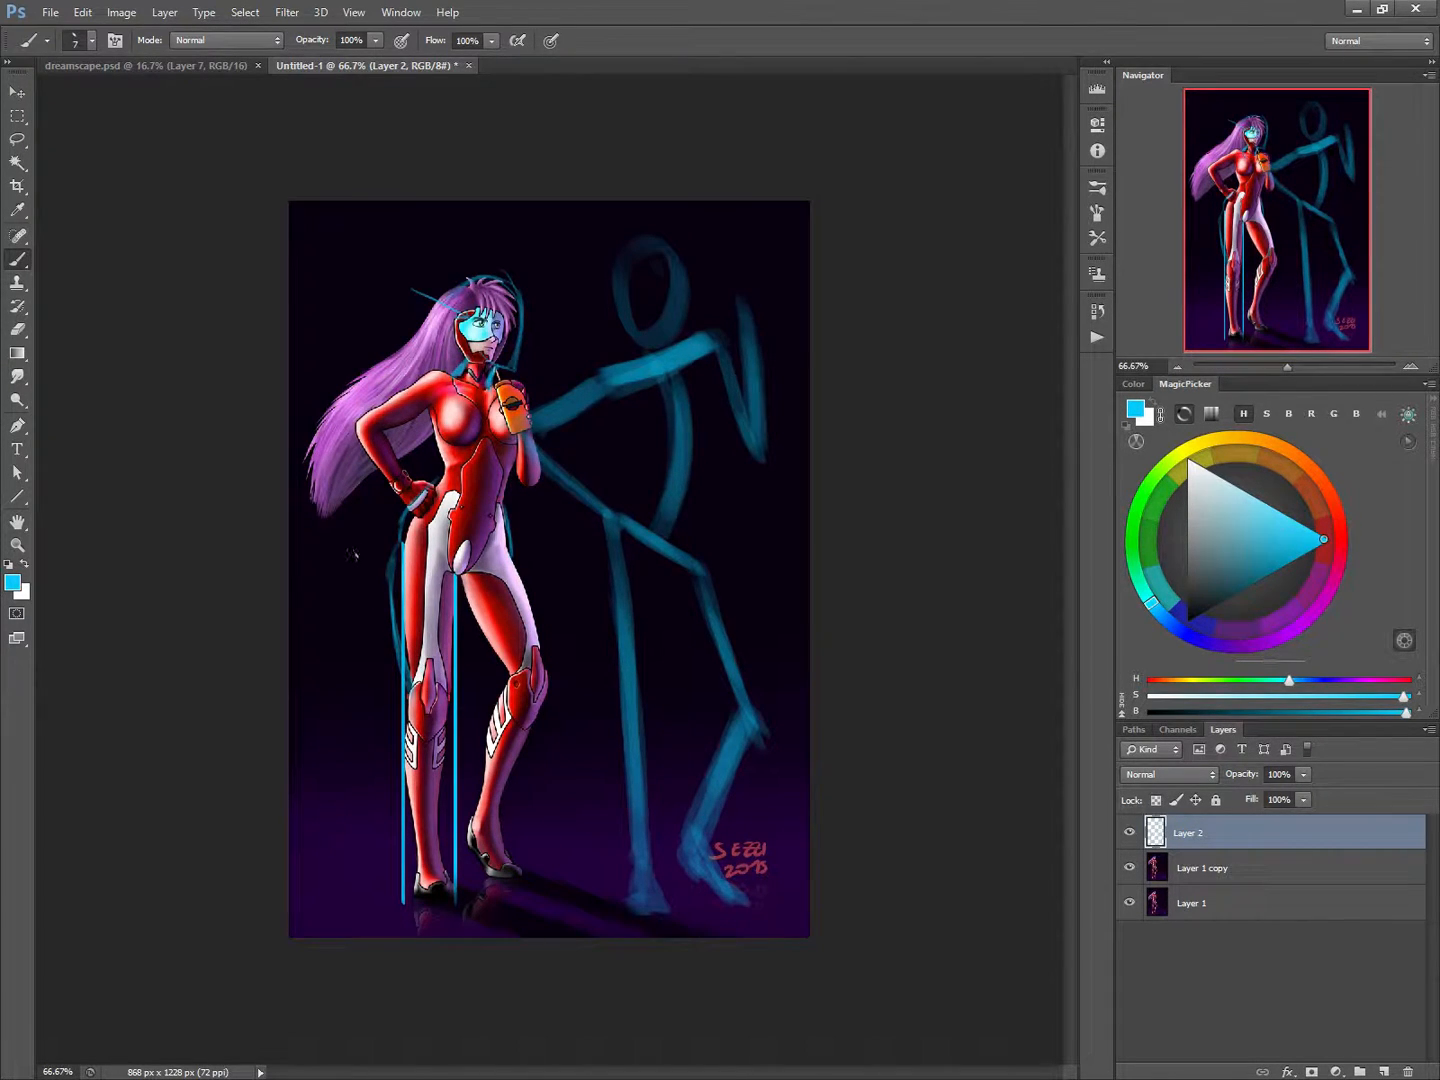
drag(353, 547, 354, 873)
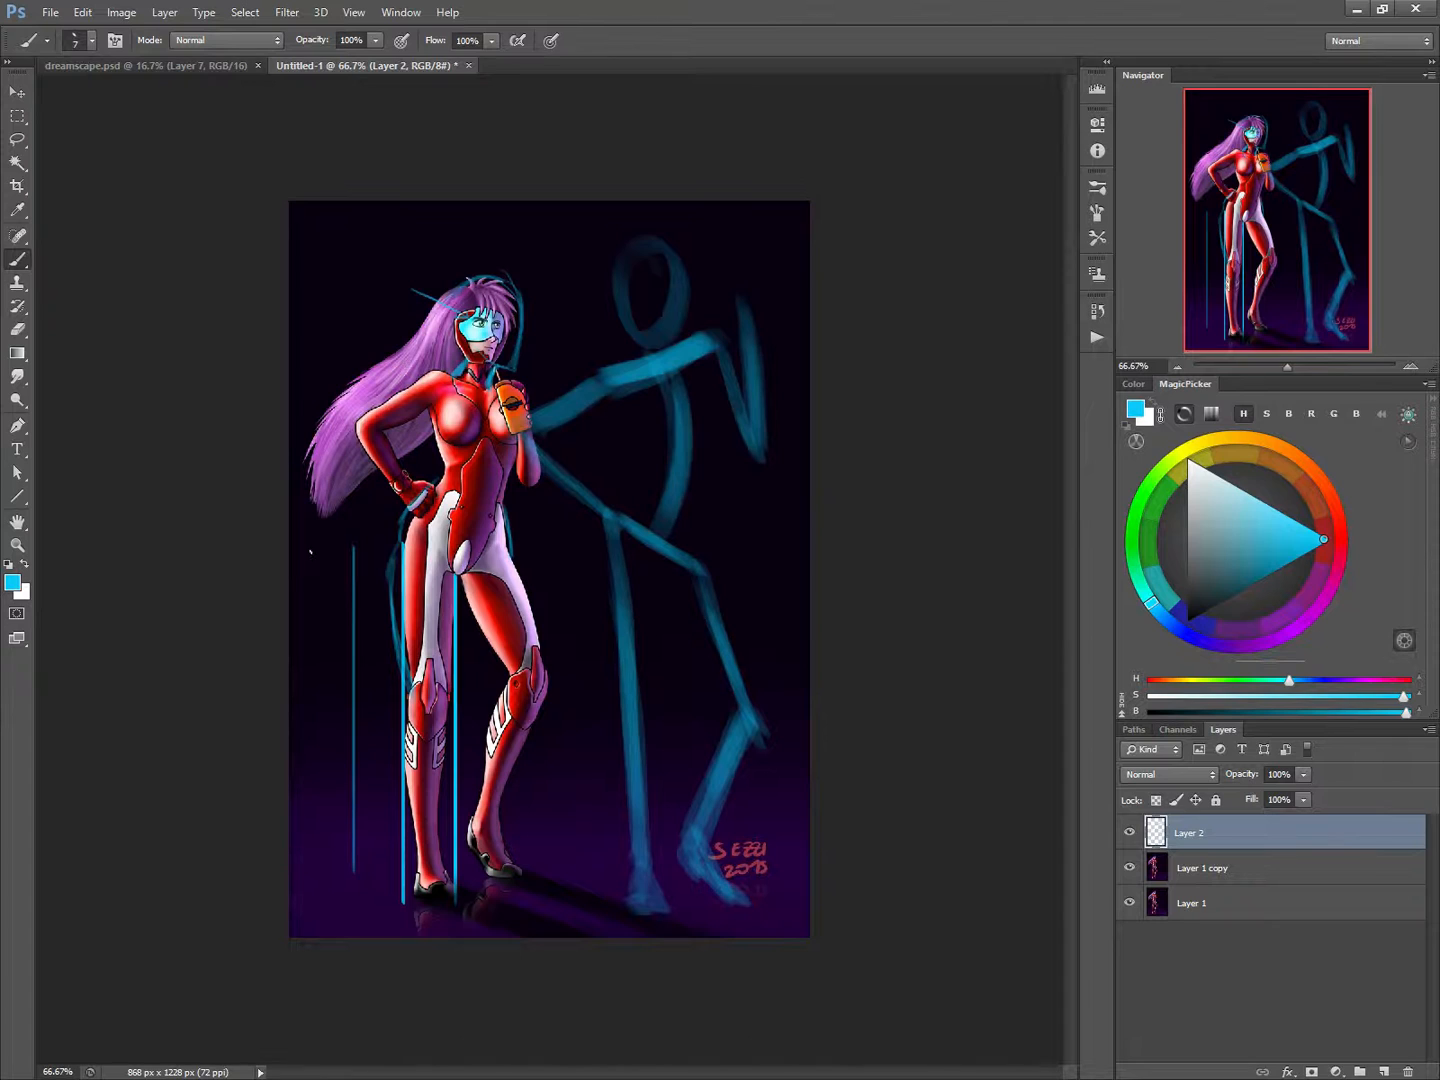
drag(310, 549, 310, 855)
Sketch a curved leg between the empty pair of guide lines, outlining the thigh, knee and calf.
mouse_move(309, 522)
mouse_down()
mouse_move(302, 648)
mouse_move(317, 721)
mouse_move(342, 717)
mouse_up()
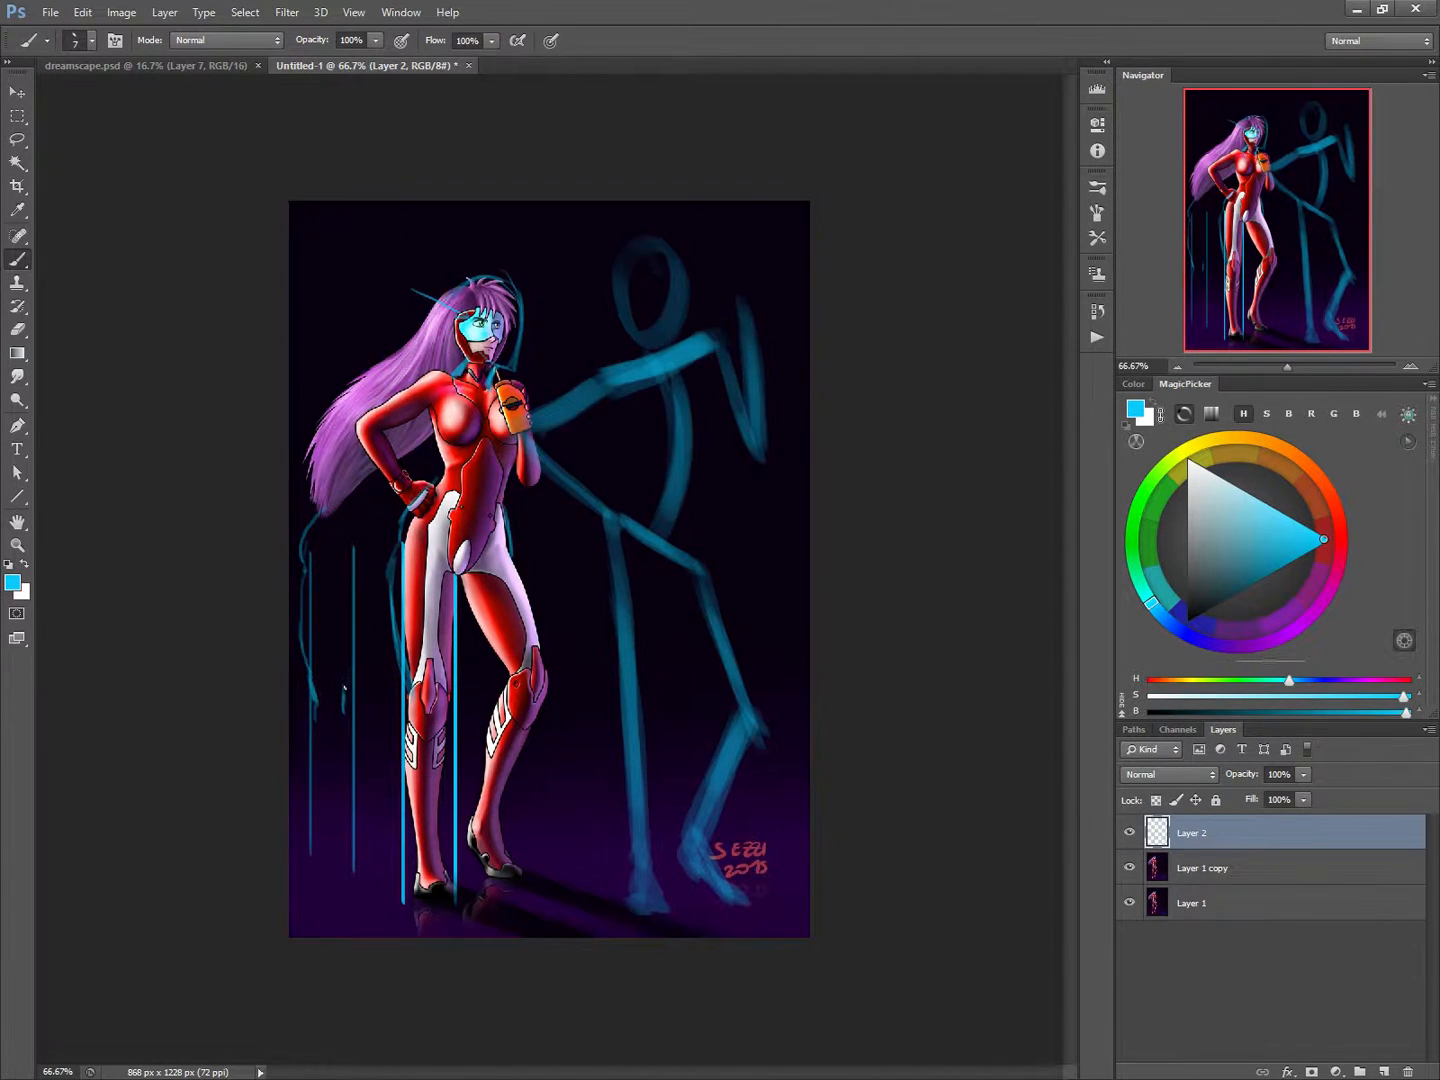
drag(345, 701, 352, 646)
drag(367, 553, 351, 628)
drag(304, 551, 306, 600)
mouse_move(316, 702)
mouse_down()
mouse_move(308, 583)
mouse_move(306, 788)
mouse_move(330, 858)
mouse_move(344, 731)
mouse_move(347, 850)
mouse_move(359, 620)
mouse_up()
mouse_move(354, 649)
mouse_down()
mouse_move(374, 567)
mouse_move(334, 728)
mouse_move(324, 694)
mouse_move(320, 714)
mouse_move(325, 815)
mouse_move(332, 799)
mouse_up()
drag(319, 723, 333, 734)
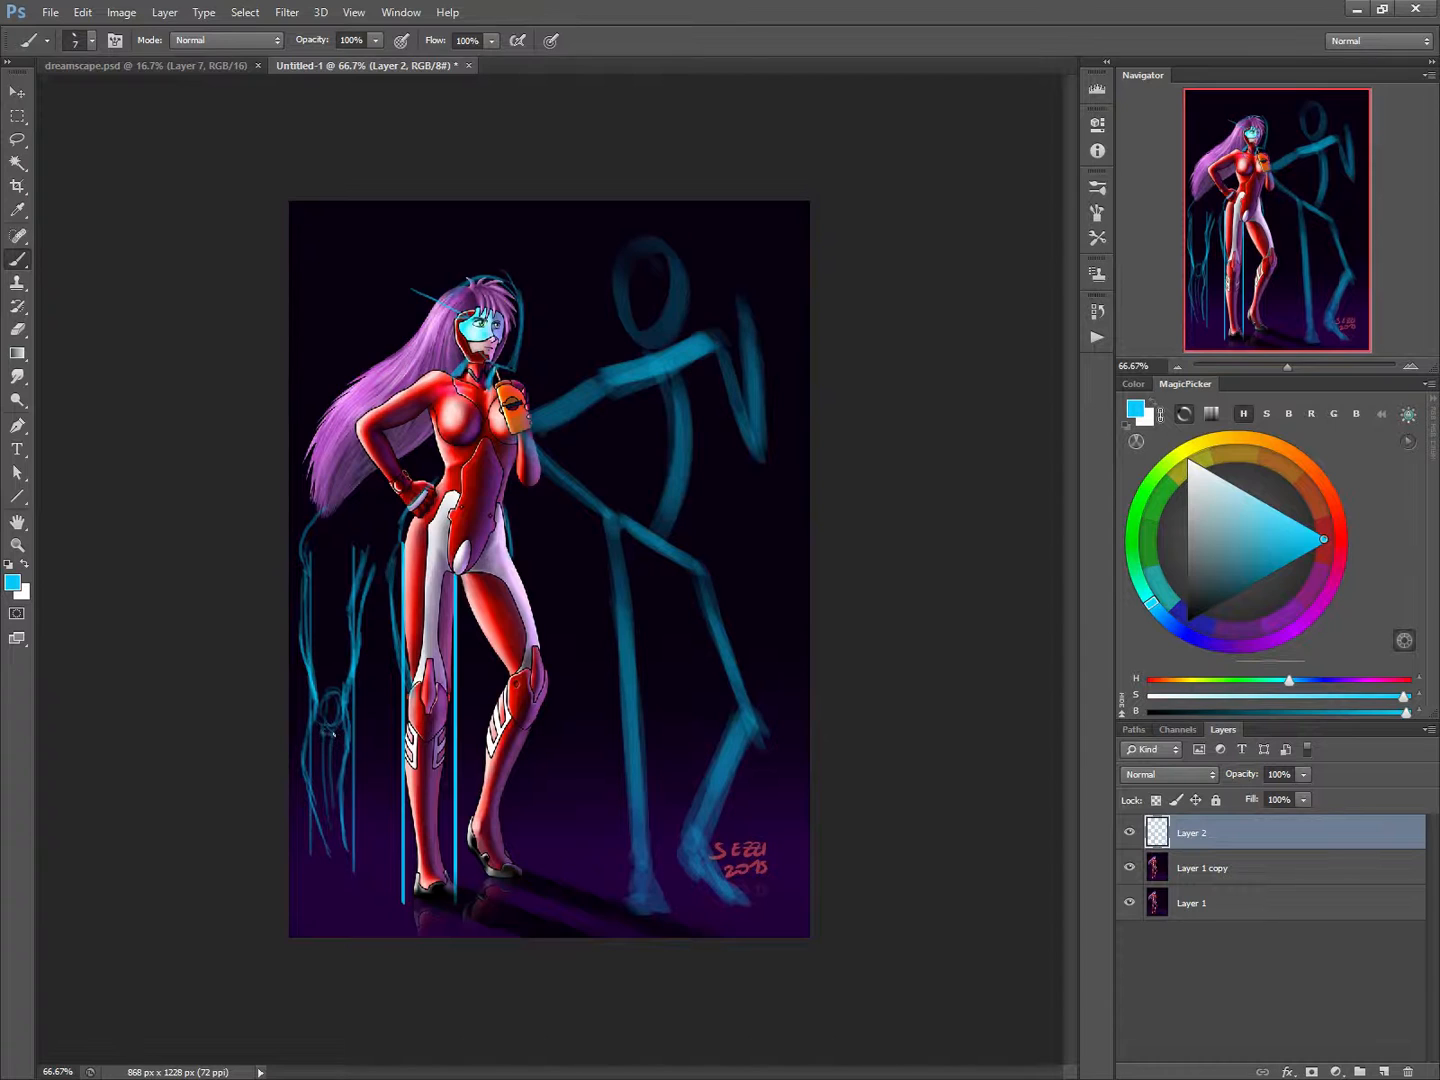
Detail the sketched leg's knee, shin and ankle, and draw a slanted line across it below the knee.
mouse_move(332, 652)
mouse_down()
mouse_move(328, 696)
mouse_move(340, 694)
mouse_up()
drag(343, 850, 323, 852)
drag(316, 731, 337, 808)
drag(290, 731, 385, 775)
mouse_move(312, 720)
mouse_down()
mouse_move(304, 772)
mouse_move(301, 741)
mouse_up()
mouse_move(321, 860)
mouse_down()
mouse_move(370, 833)
mouse_move(297, 869)
mouse_up()
Draw a line across the woman's shin and a curve from the sketched ankle toward her foot.
drag(463, 742, 406, 778)
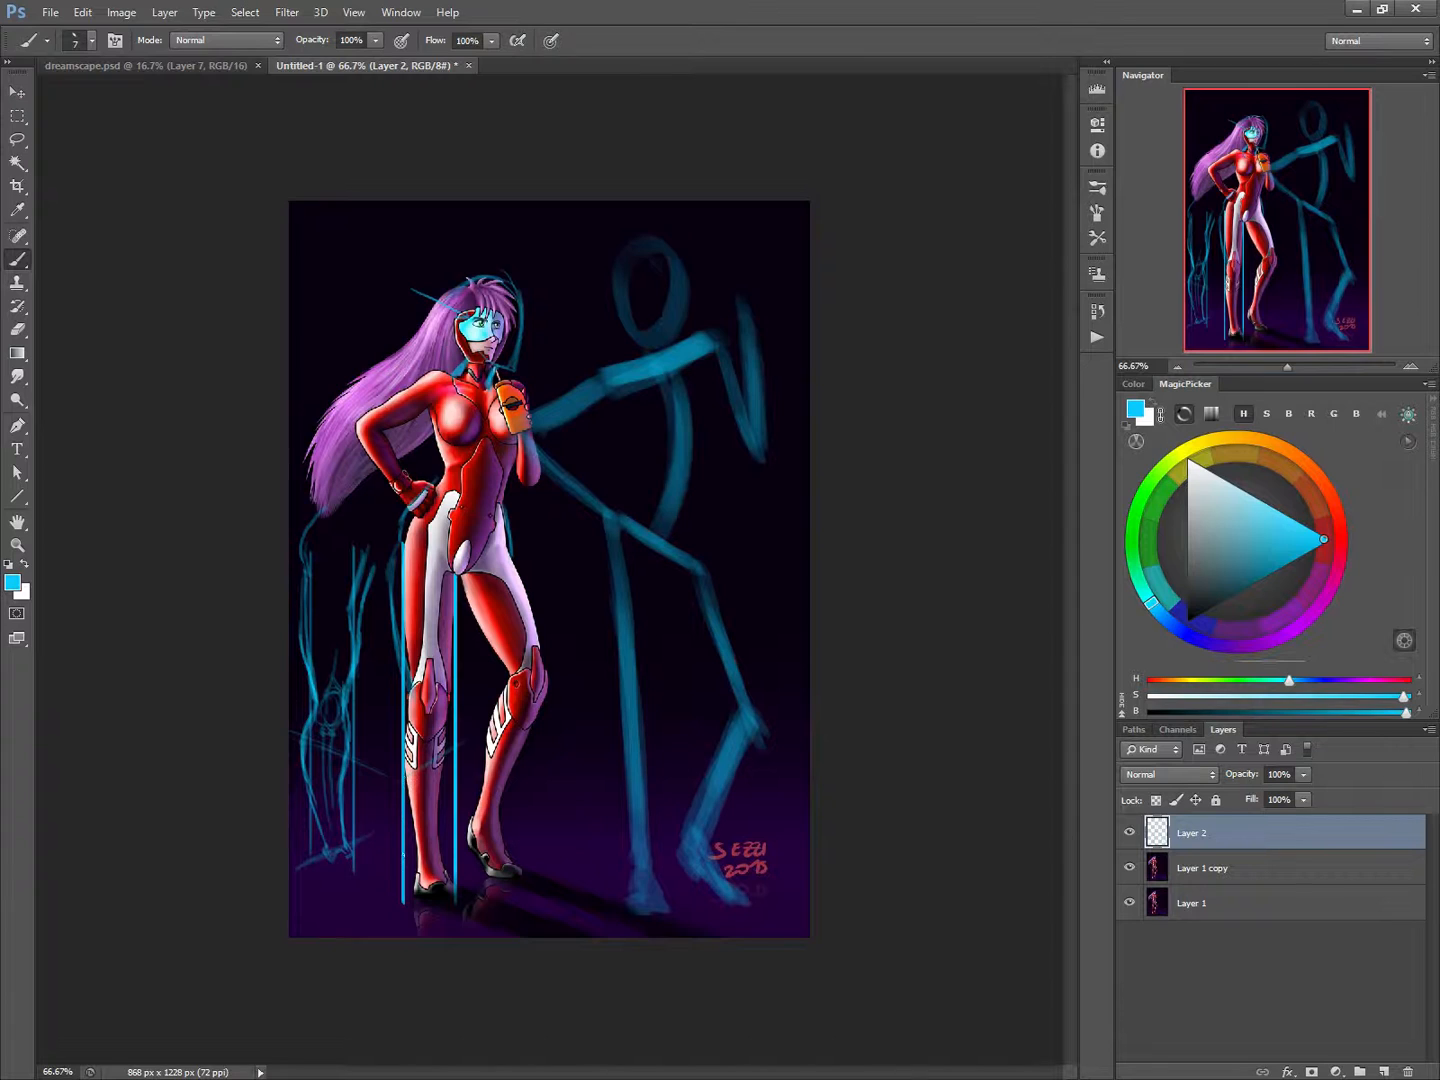
drag(307, 866, 402, 847)
drag(345, 844, 353, 856)
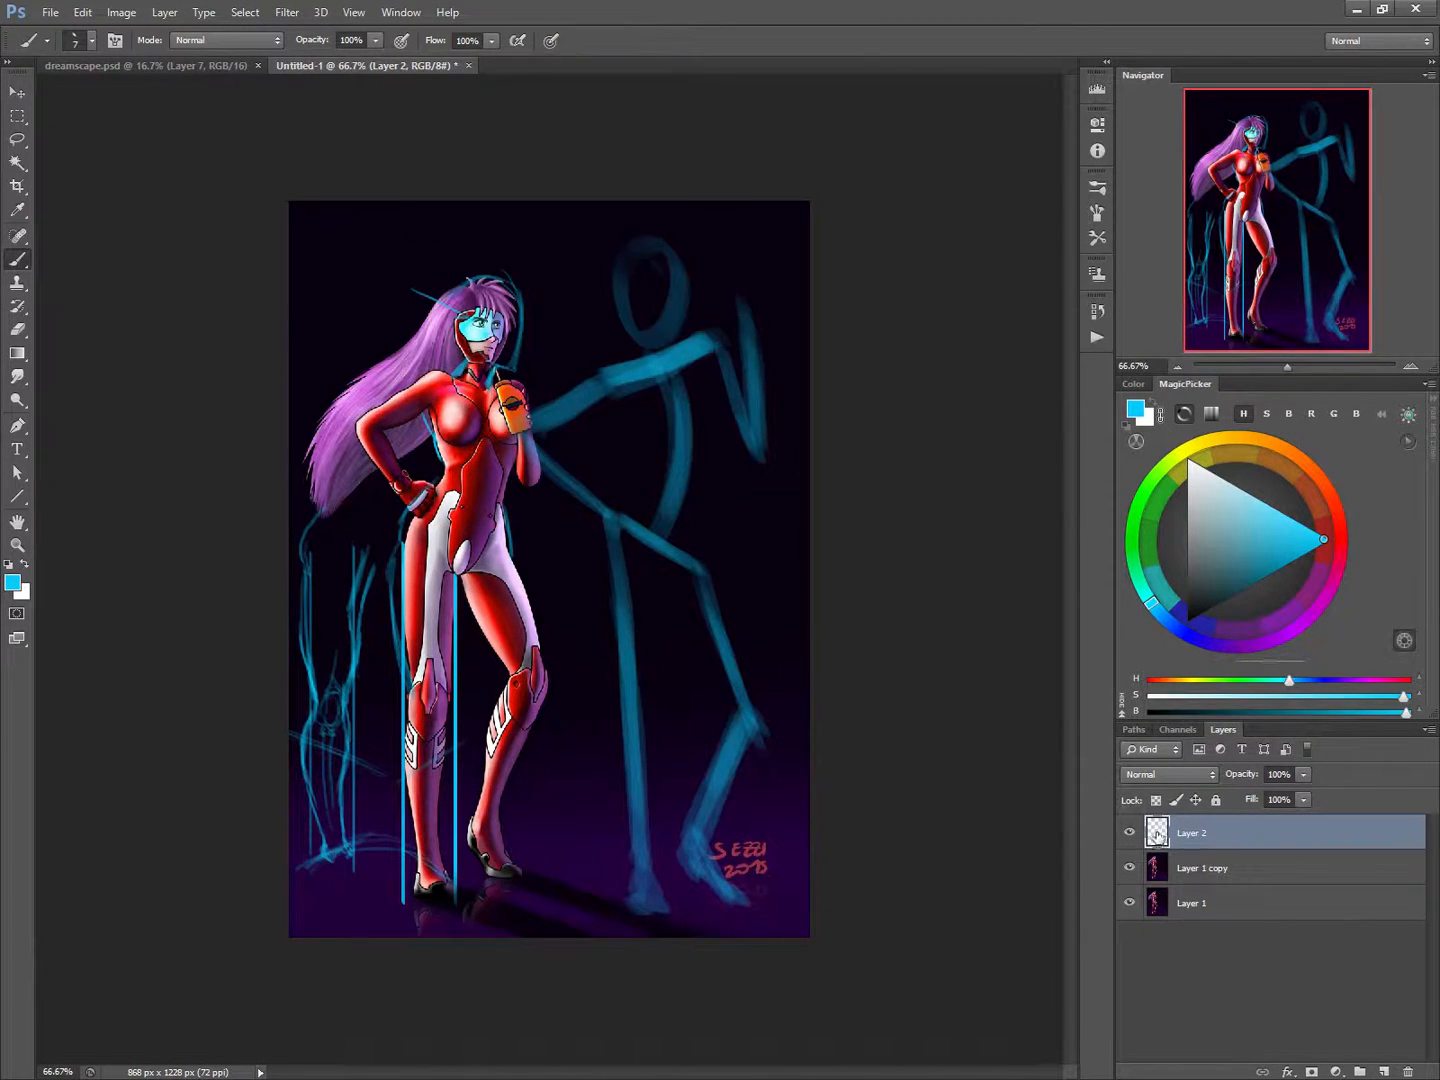
Hide Layer 2 with the blue sketches and make Layer 1 copy the active layer.
drag(1159, 838, 1158, 838)
click(1129, 832)
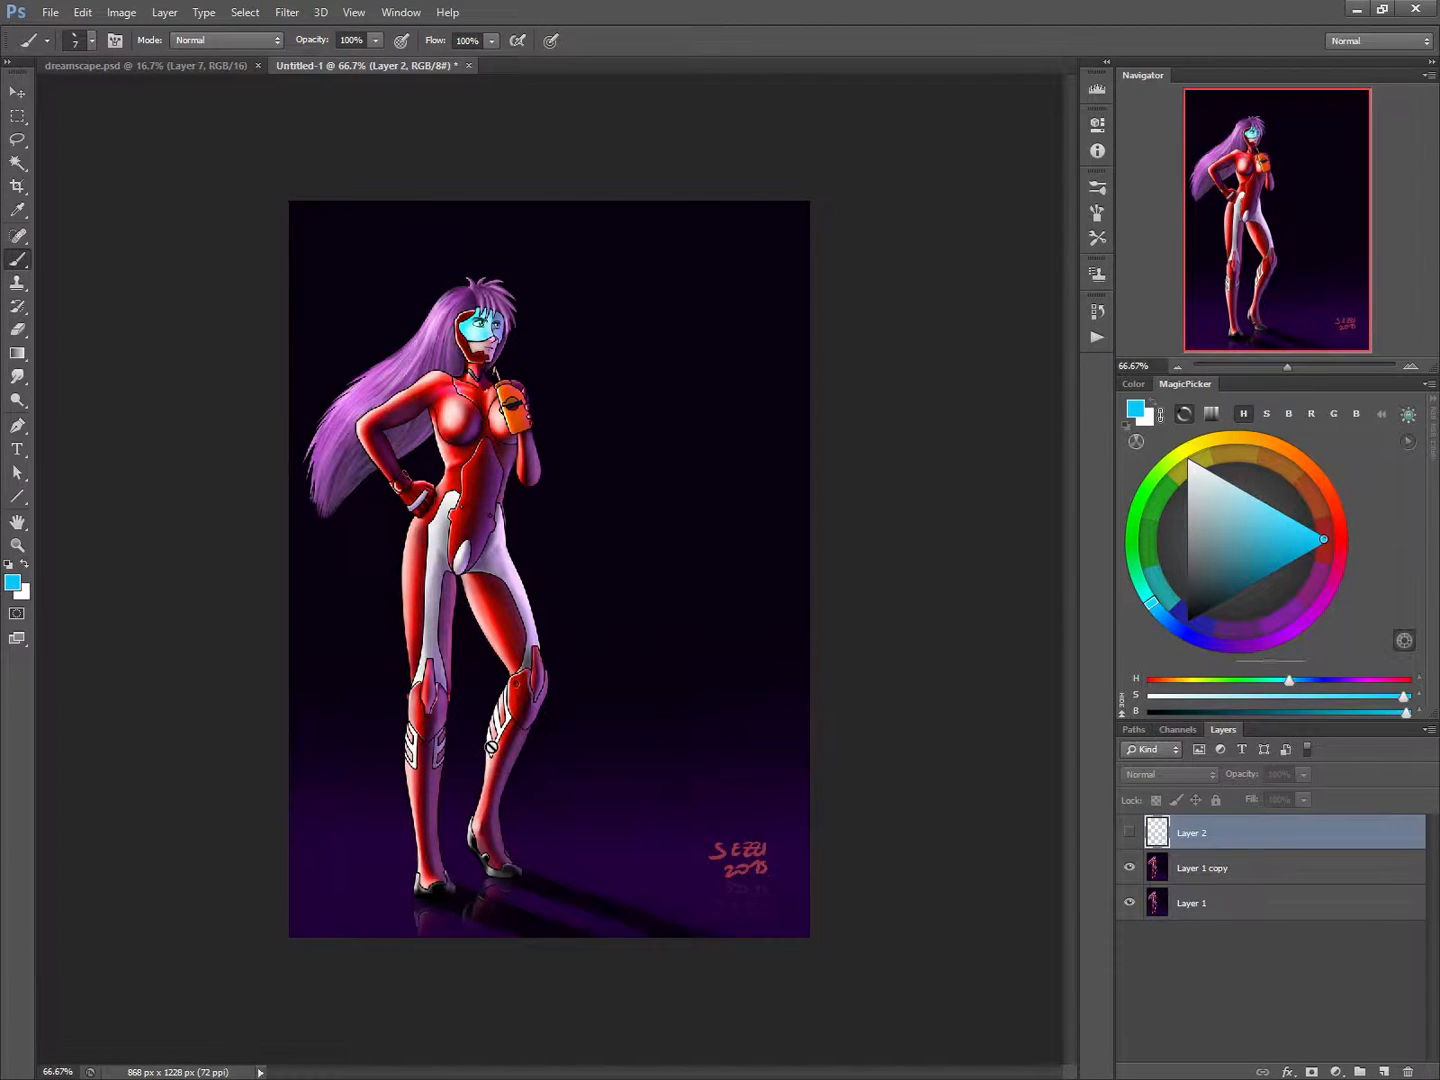
click(1162, 860)
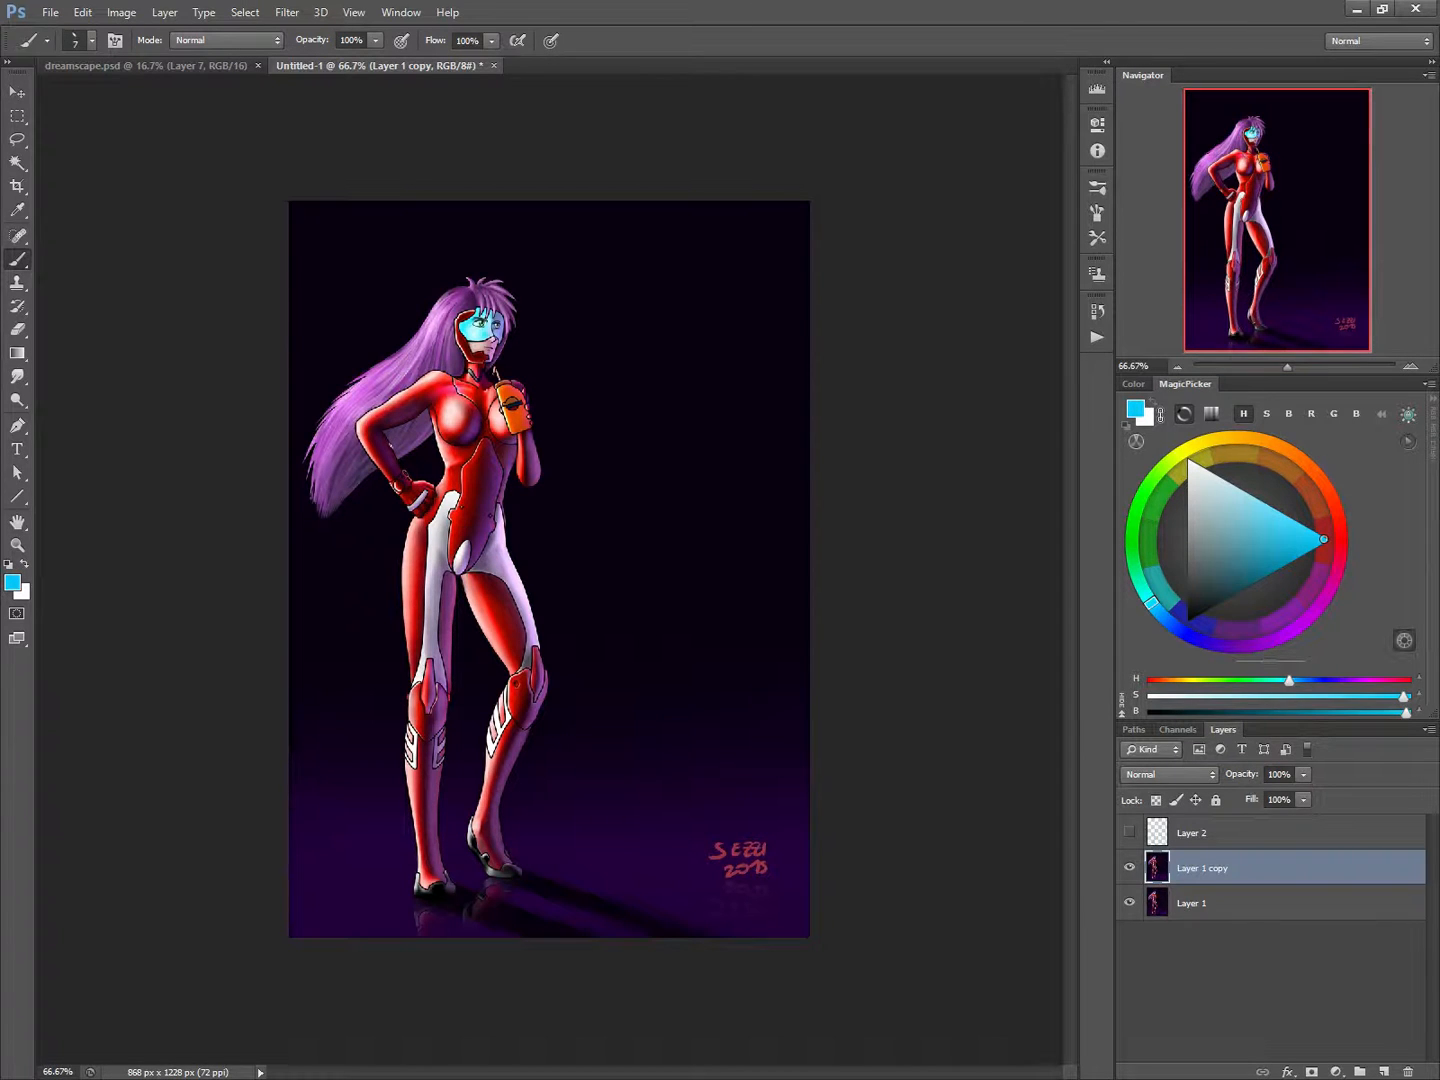
Sample the light, mid and dark reds of the straight leg's thigh and dab them as a row of swatches beside it.
alt+click(407, 578)
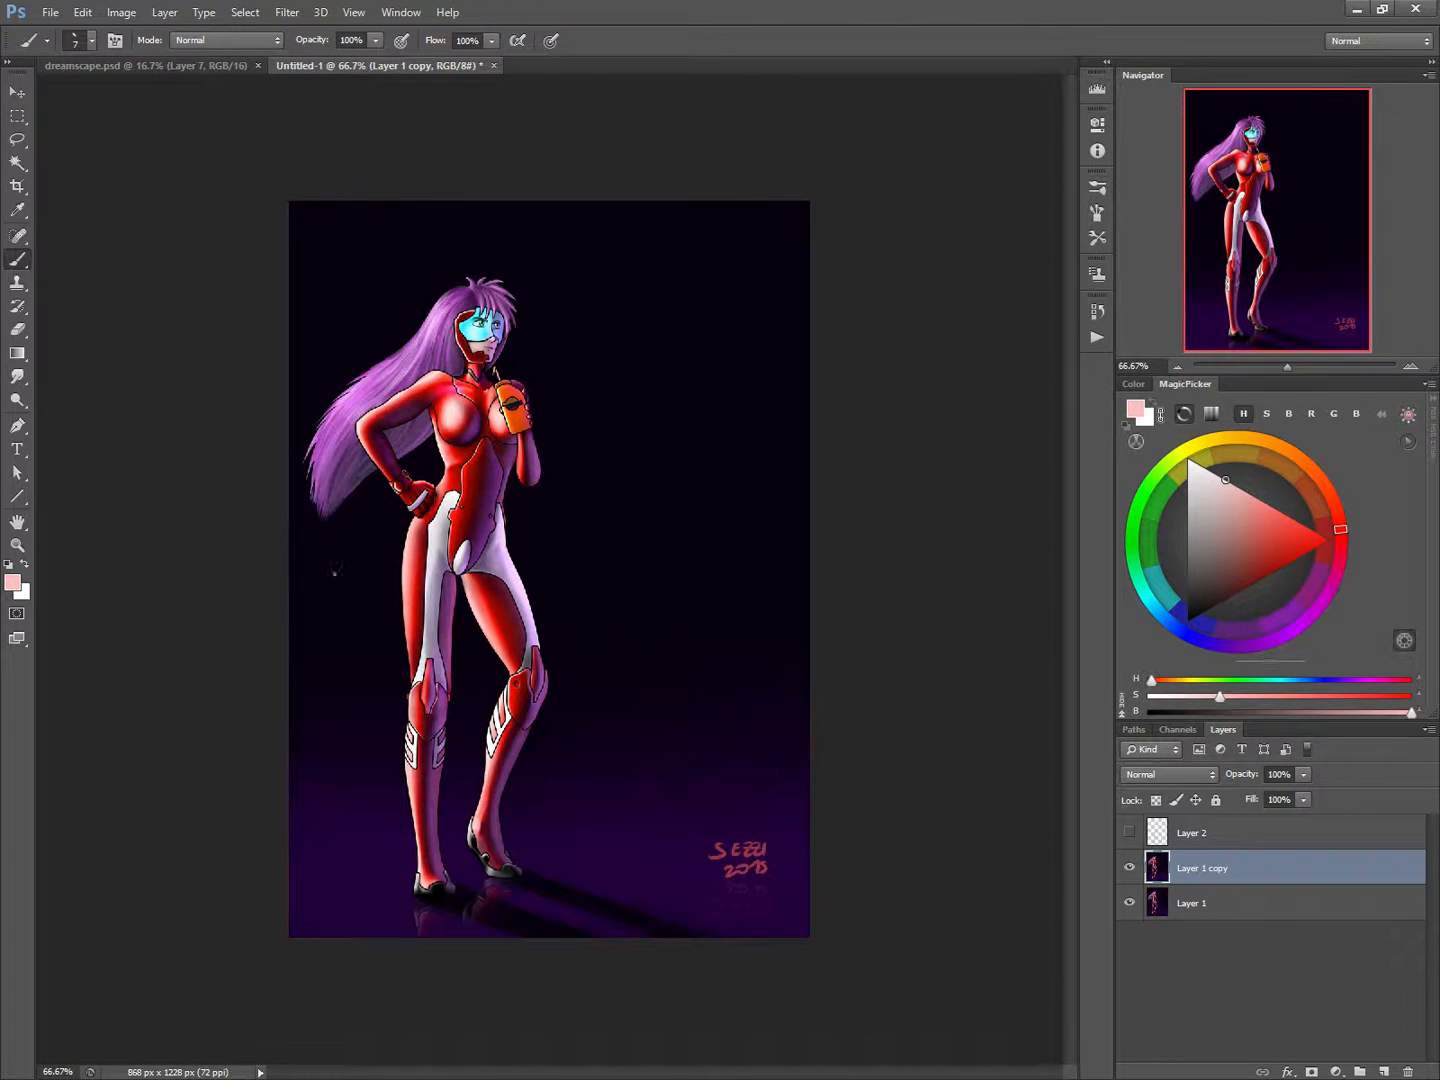
alt+click(420, 575)
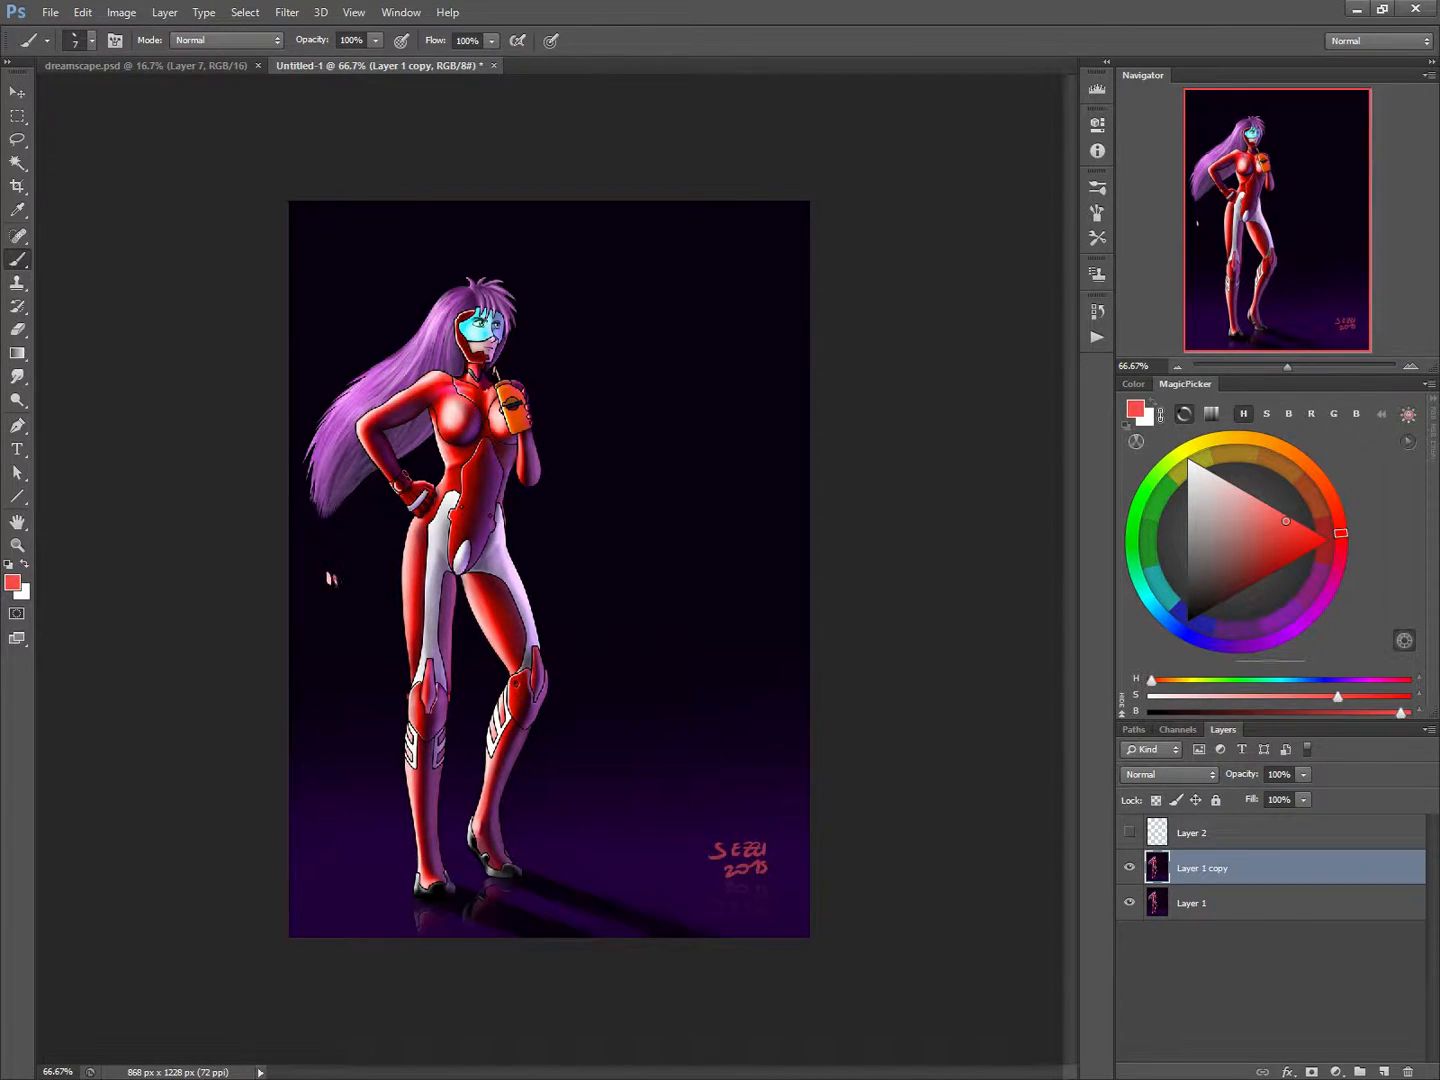
alt+click(425, 592)
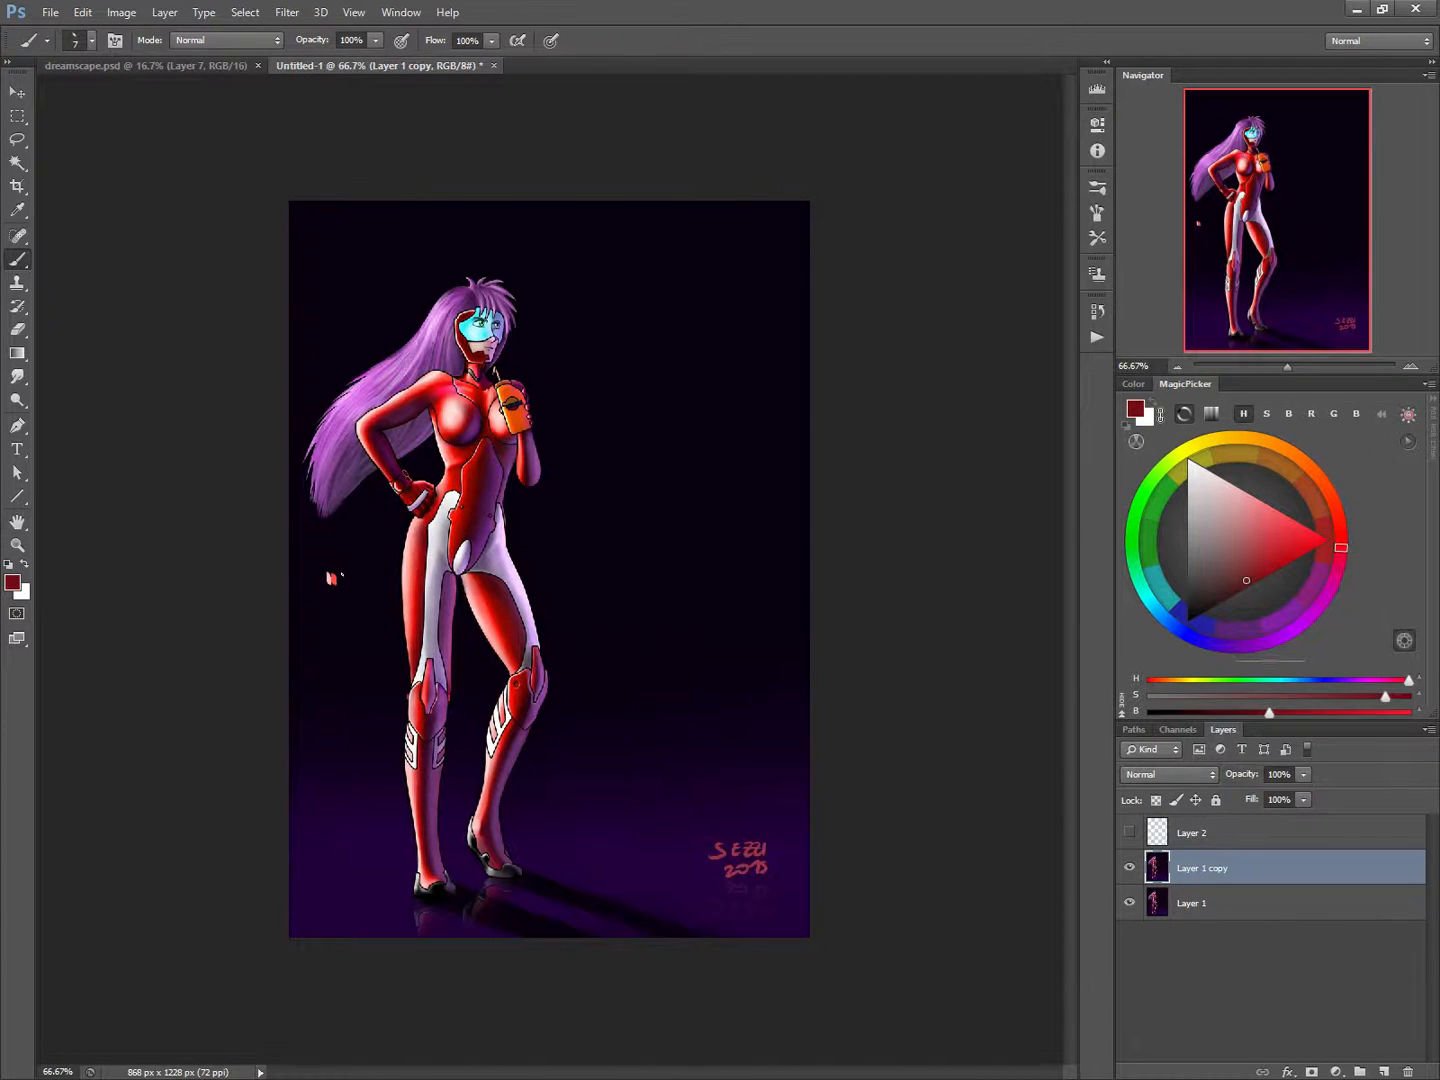
key(alt)
alt+click(484, 572)
drag(343, 577, 346, 585)
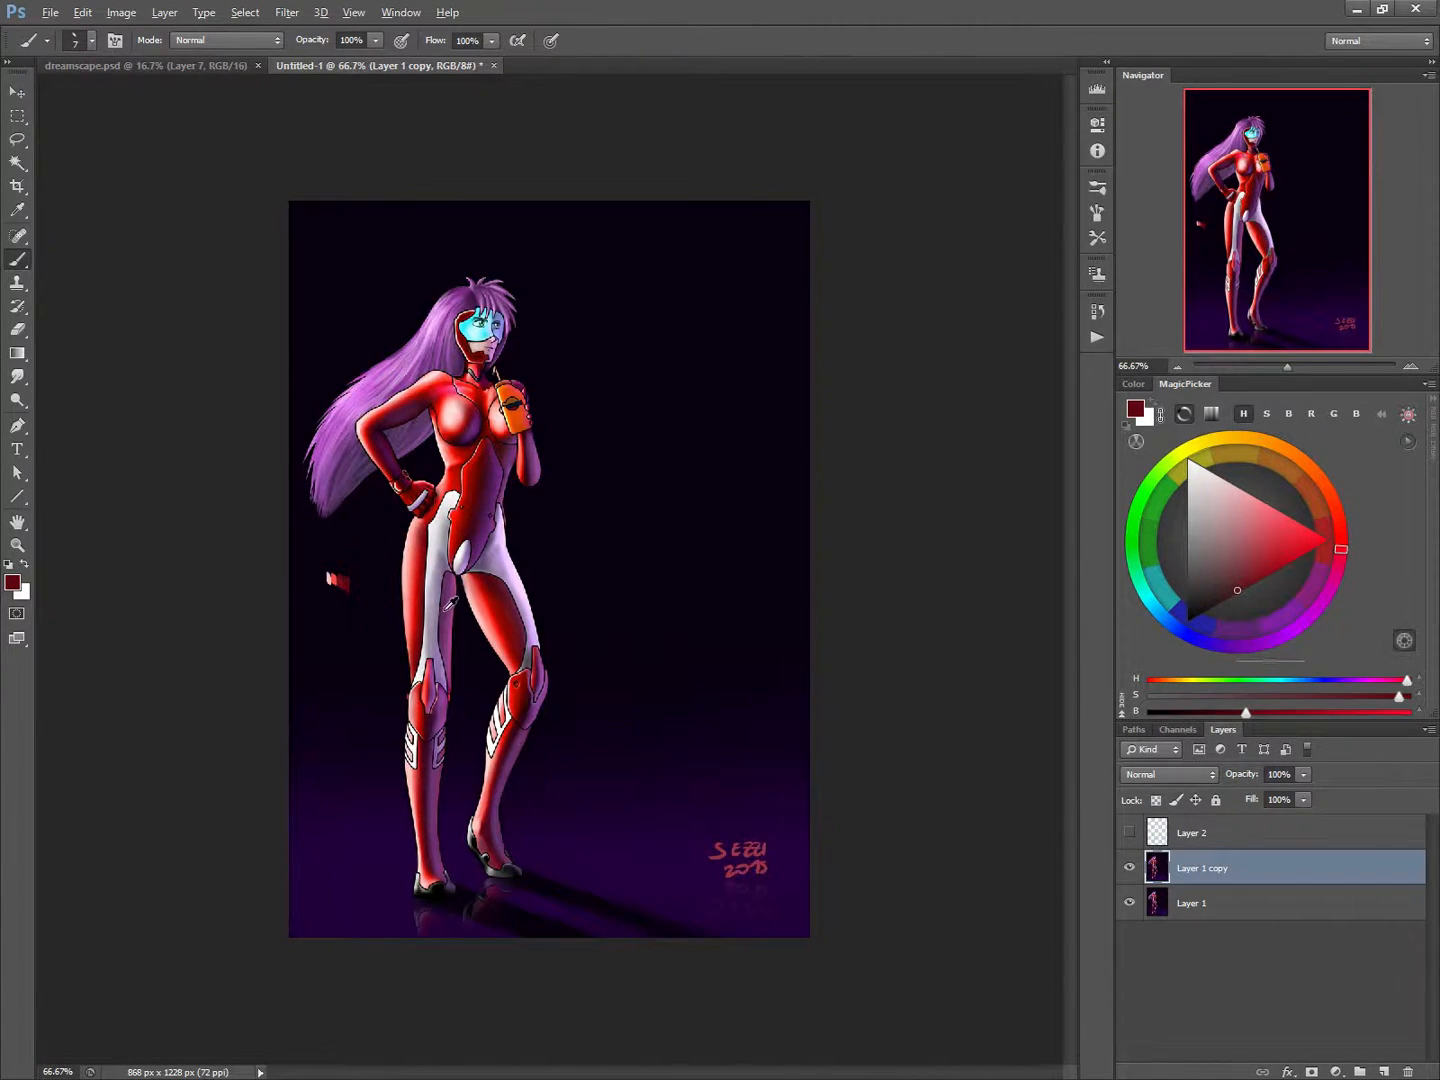
Extend the red swatch row with the dark and light purples sampled from the inner edge of the straight thigh.
alt+click(450, 603)
drag(351, 580, 353, 592)
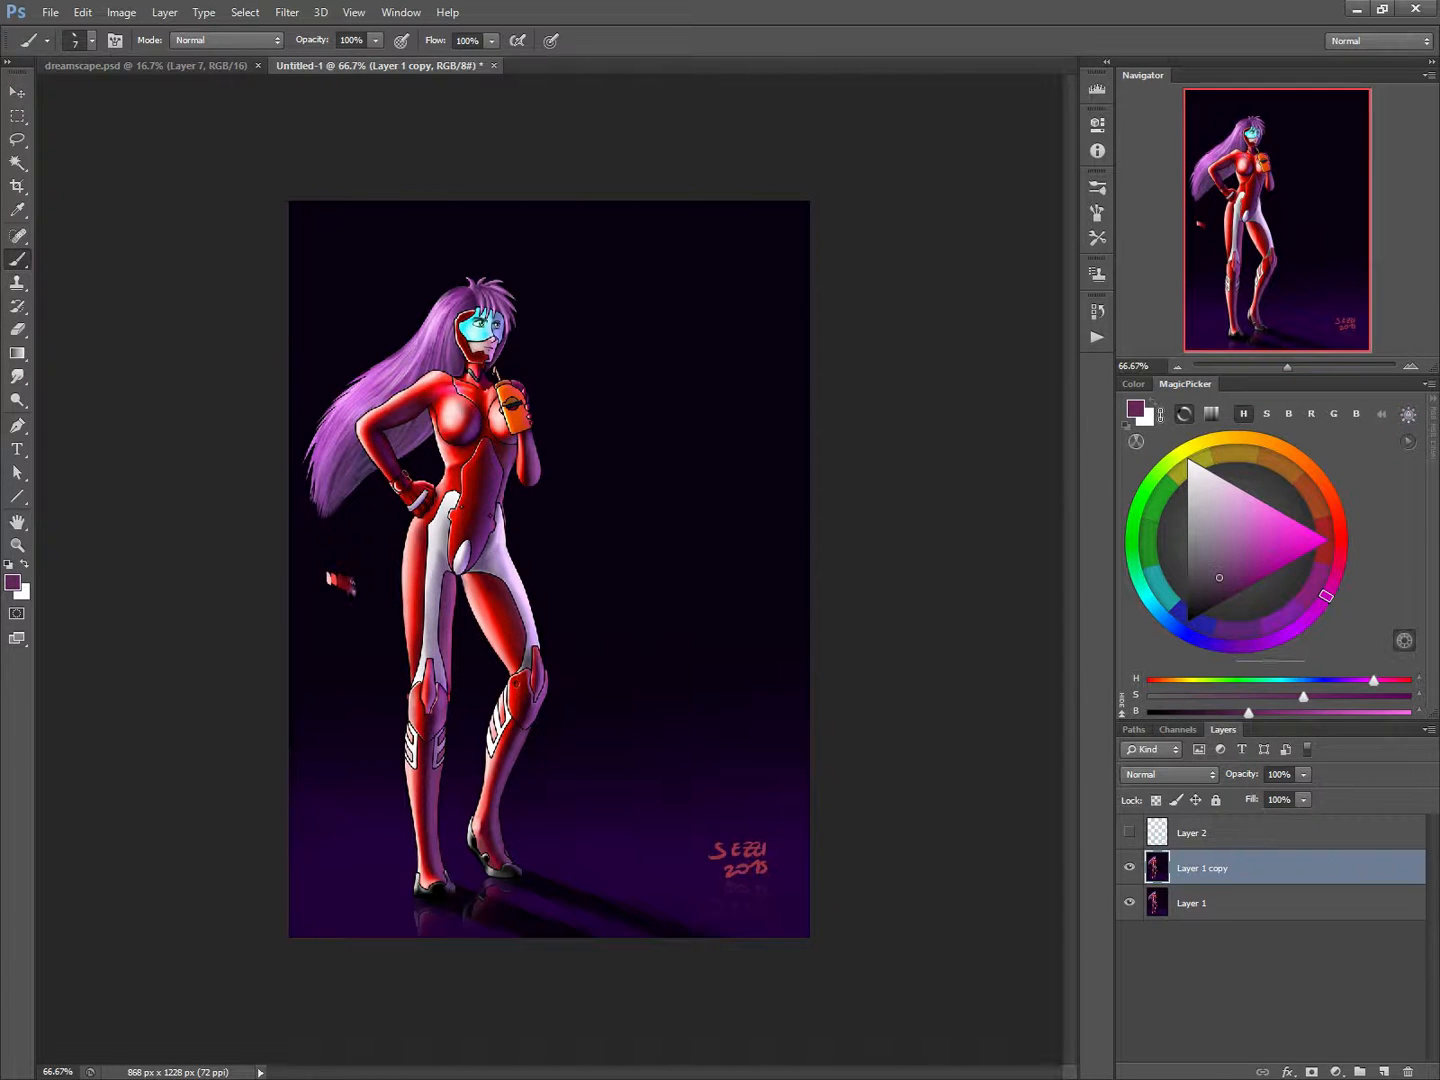
alt+click(458, 623)
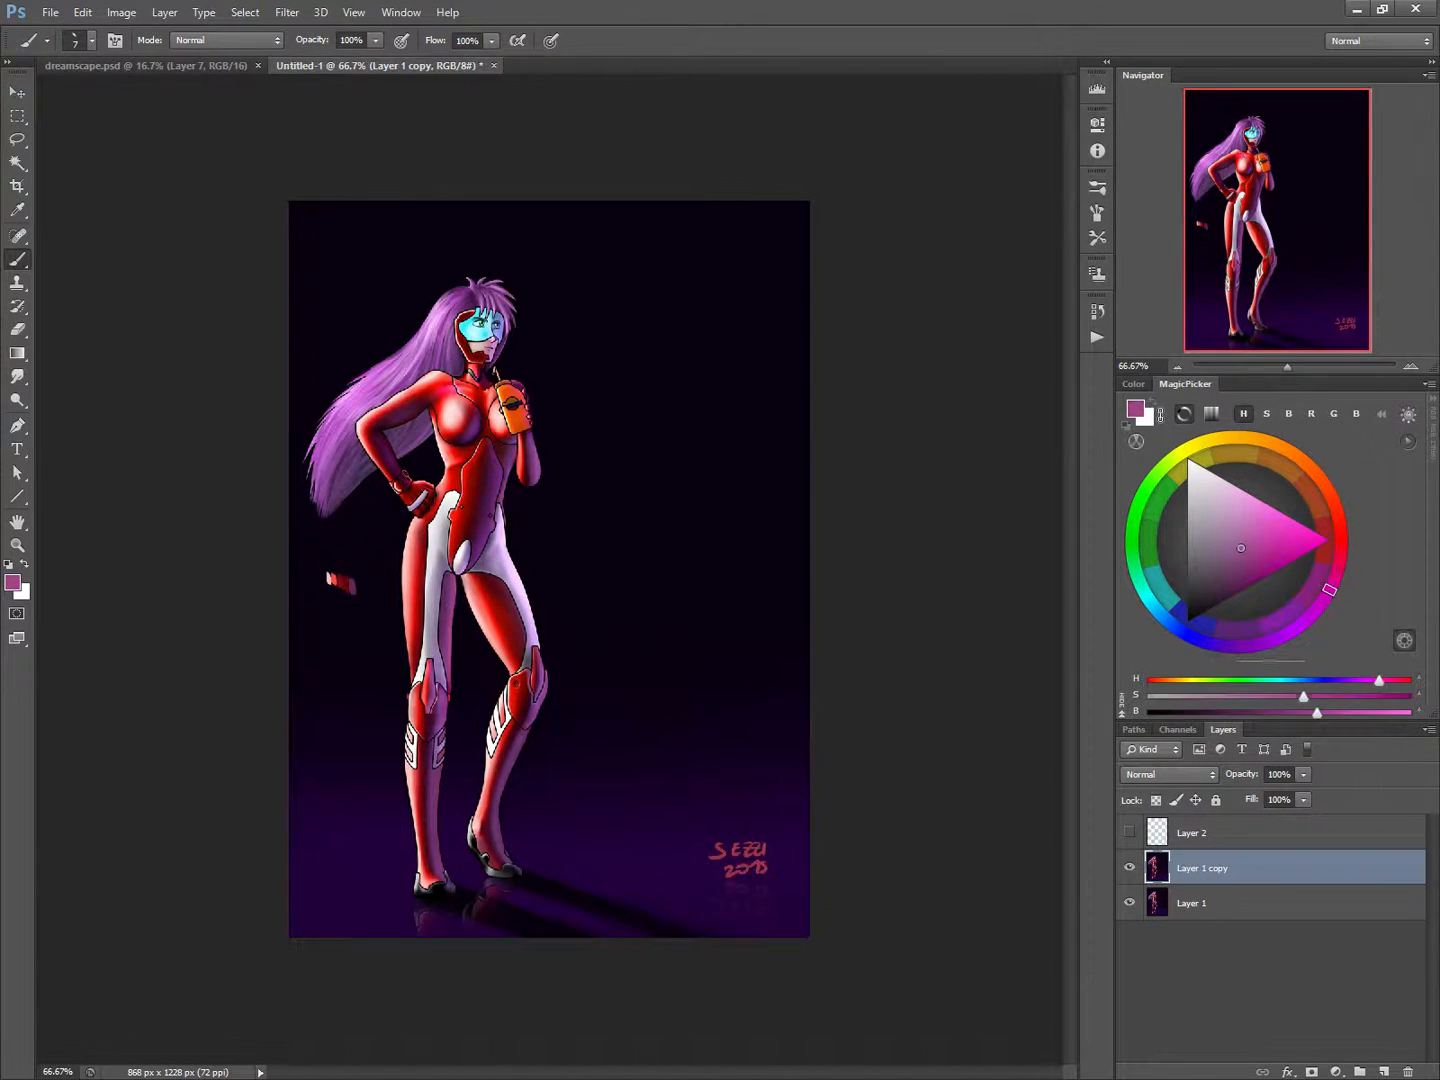
drag(350, 582, 366, 596)
Sample the pale and greyish violet tones of the white thigh panel and dab them above the red swatches.
alt+click(433, 600)
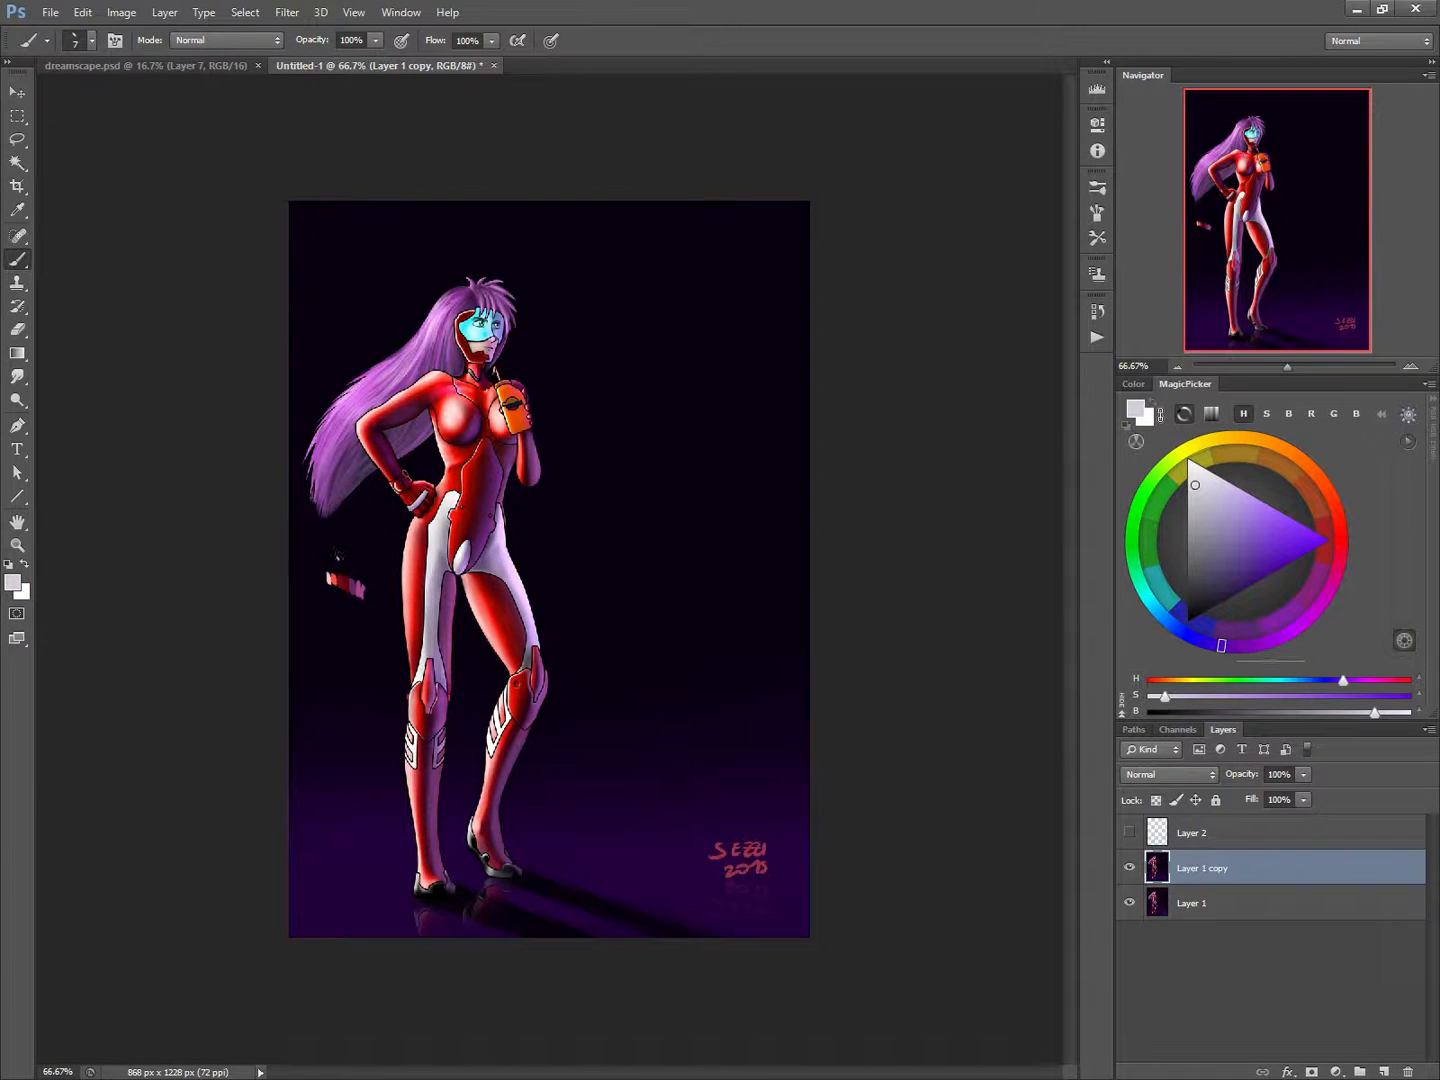
mouse_move(341, 556)
mouse_down()
mouse_move(347, 570)
mouse_move(344, 551)
mouse_up()
alt+click(437, 612)
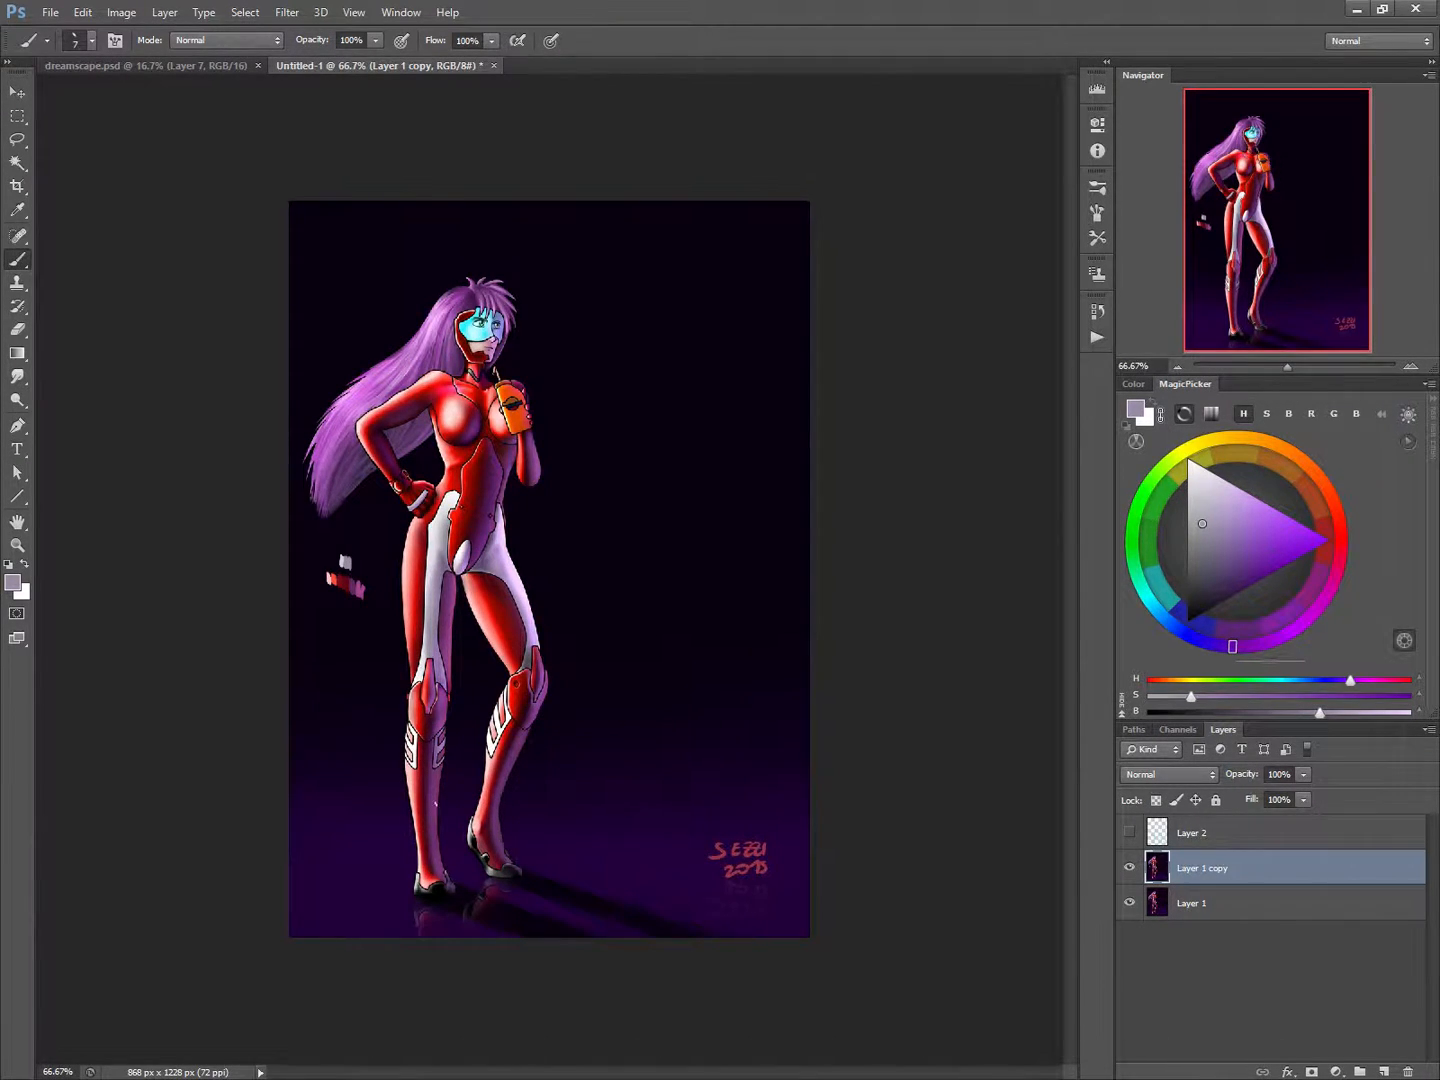
Paint over all the colour swatches with the sampled dark background colour, using a larger brush.
alt+click(367, 582)
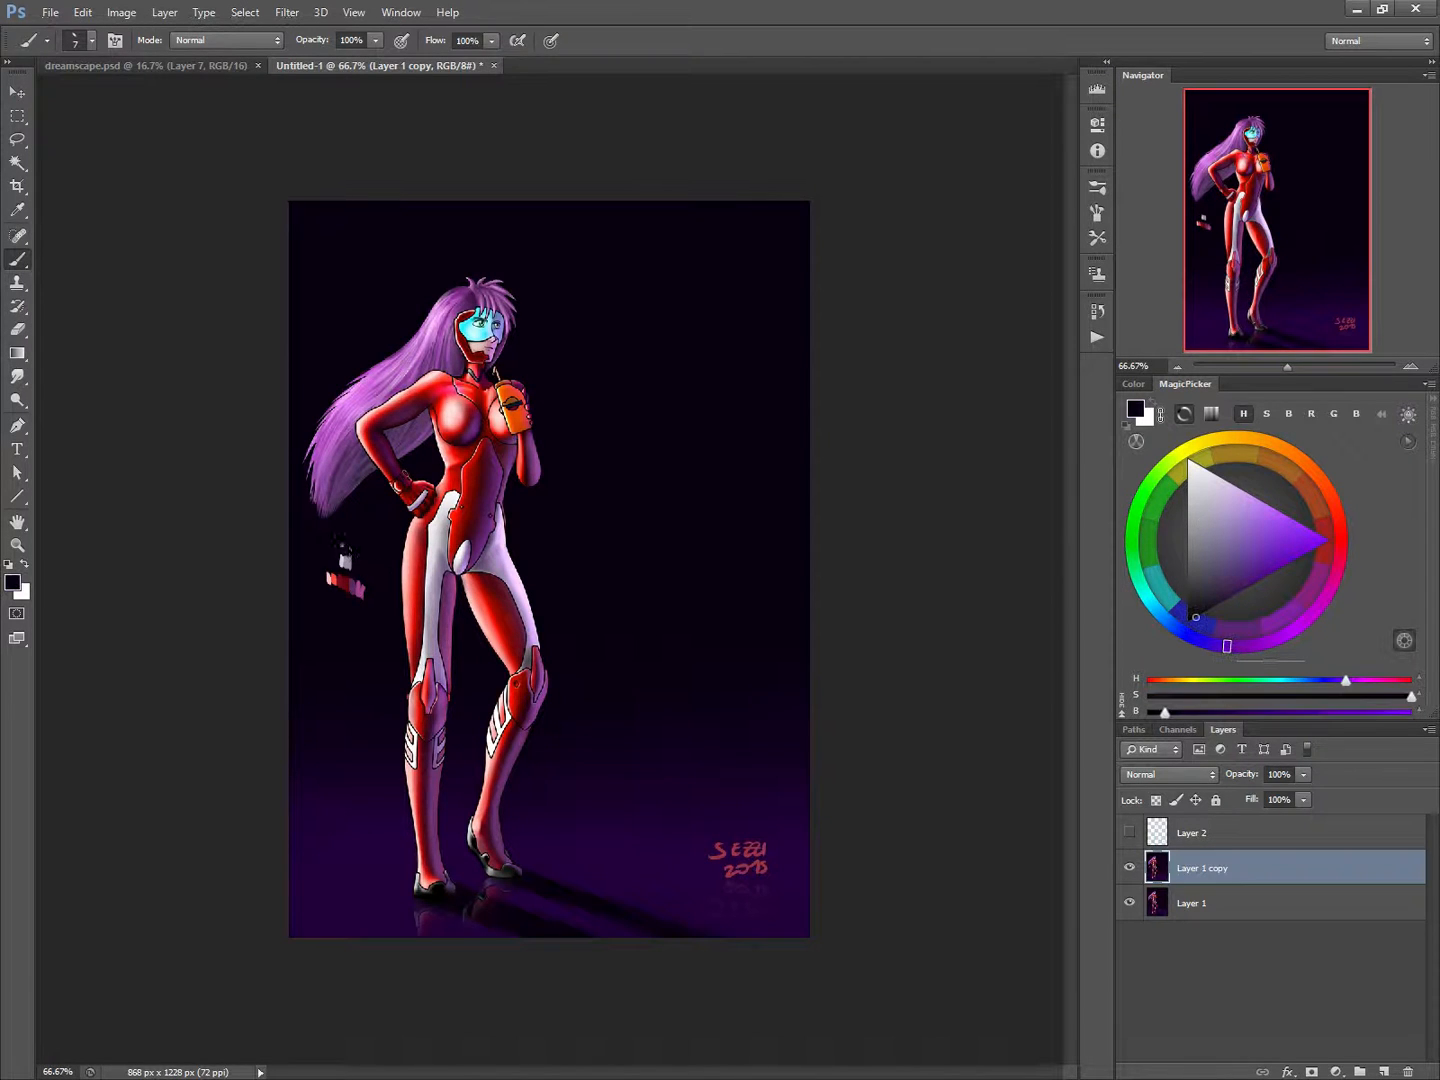
key(bracketright)
key(bracketright)
key(bracketright)
key(bracketright)
key(bracketright)
key(bracketright)
key(bracketright)
key(bracketright)
mouse_move(345, 552)
mouse_down()
mouse_move(327, 572)
mouse_move(357, 572)
mouse_up()
right_click(350, 686)
click(350, 643)
Repaint the straight leg's knee with a smaller brush in sampled maroon, bright red and light red to round the kneecap.
key(bracketleft)
key(bracketleft)
key(bracketleft)
key(bracketleft)
key(bracketleft)
key(bracketleft)
key(bracketleft)
key(bracketleft)
key(bracketleft)
alt+click(438, 706)
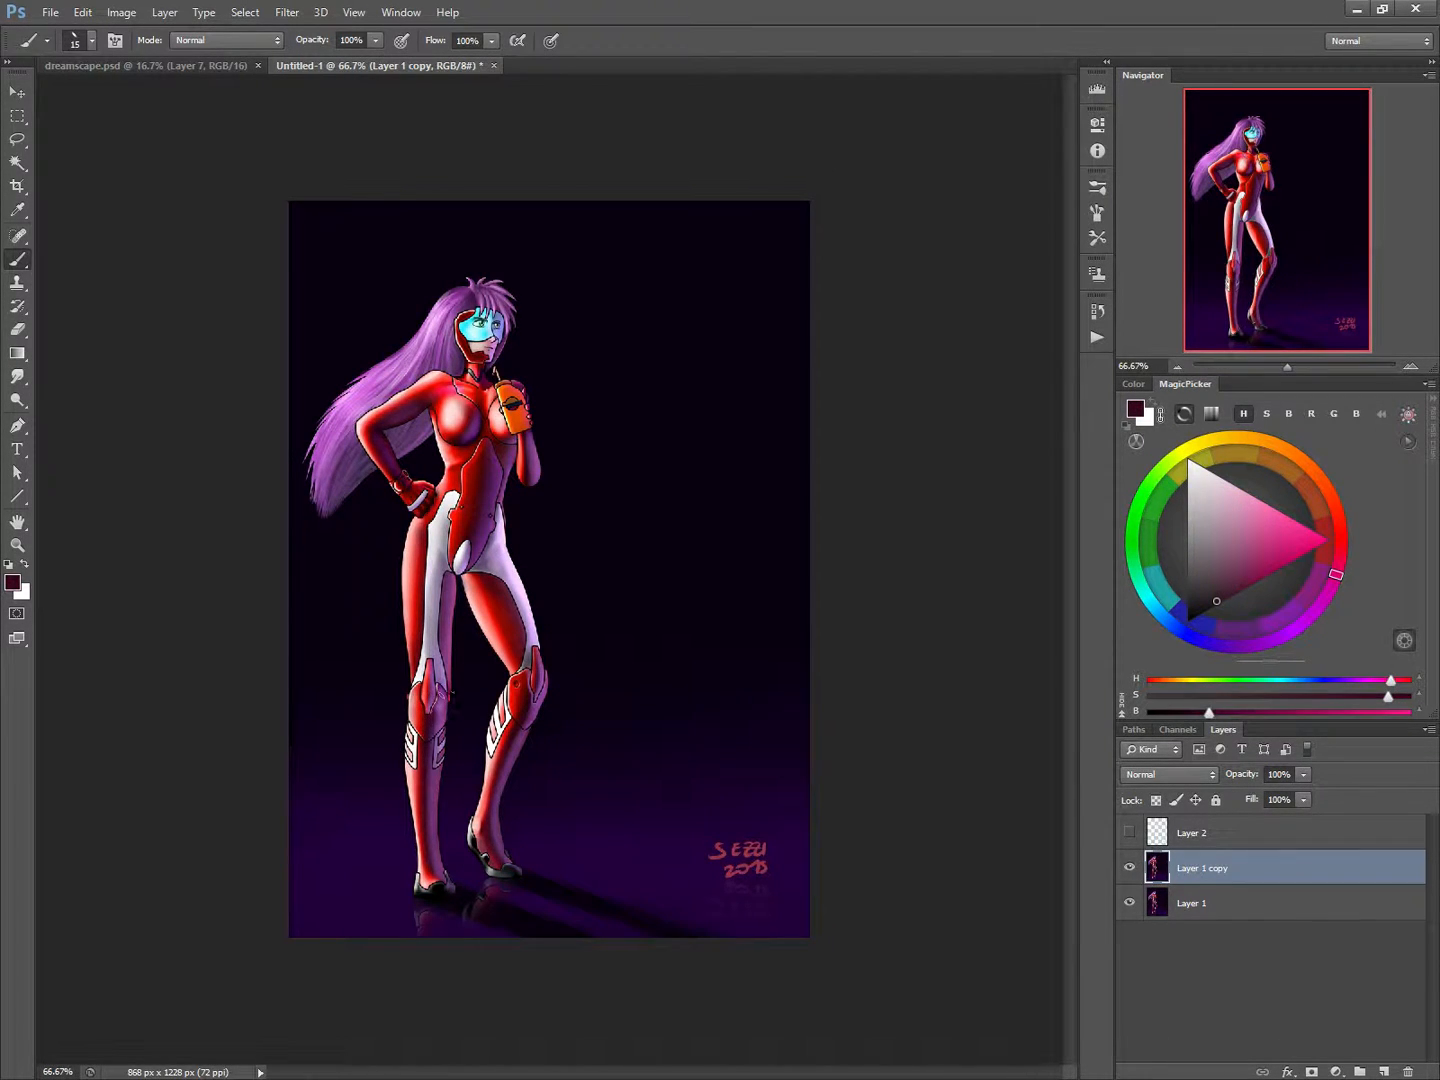
key(bracketleft)
alt+click(426, 710)
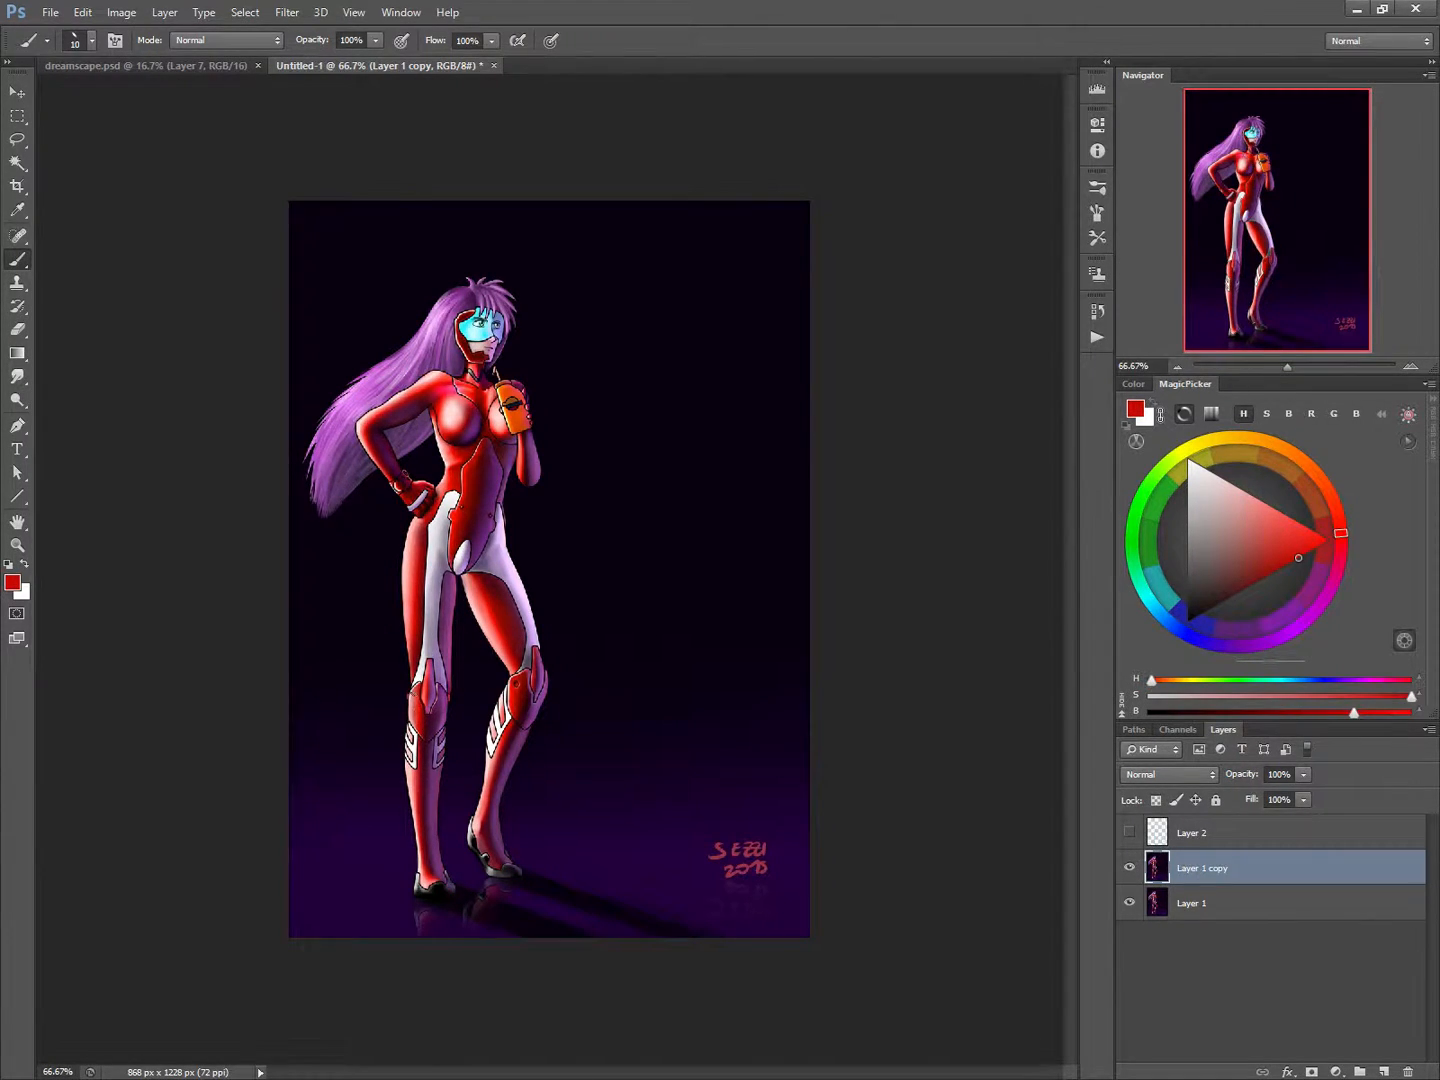
drag(413, 694, 412, 727)
drag(410, 560, 409, 571)
alt+click(412, 698)
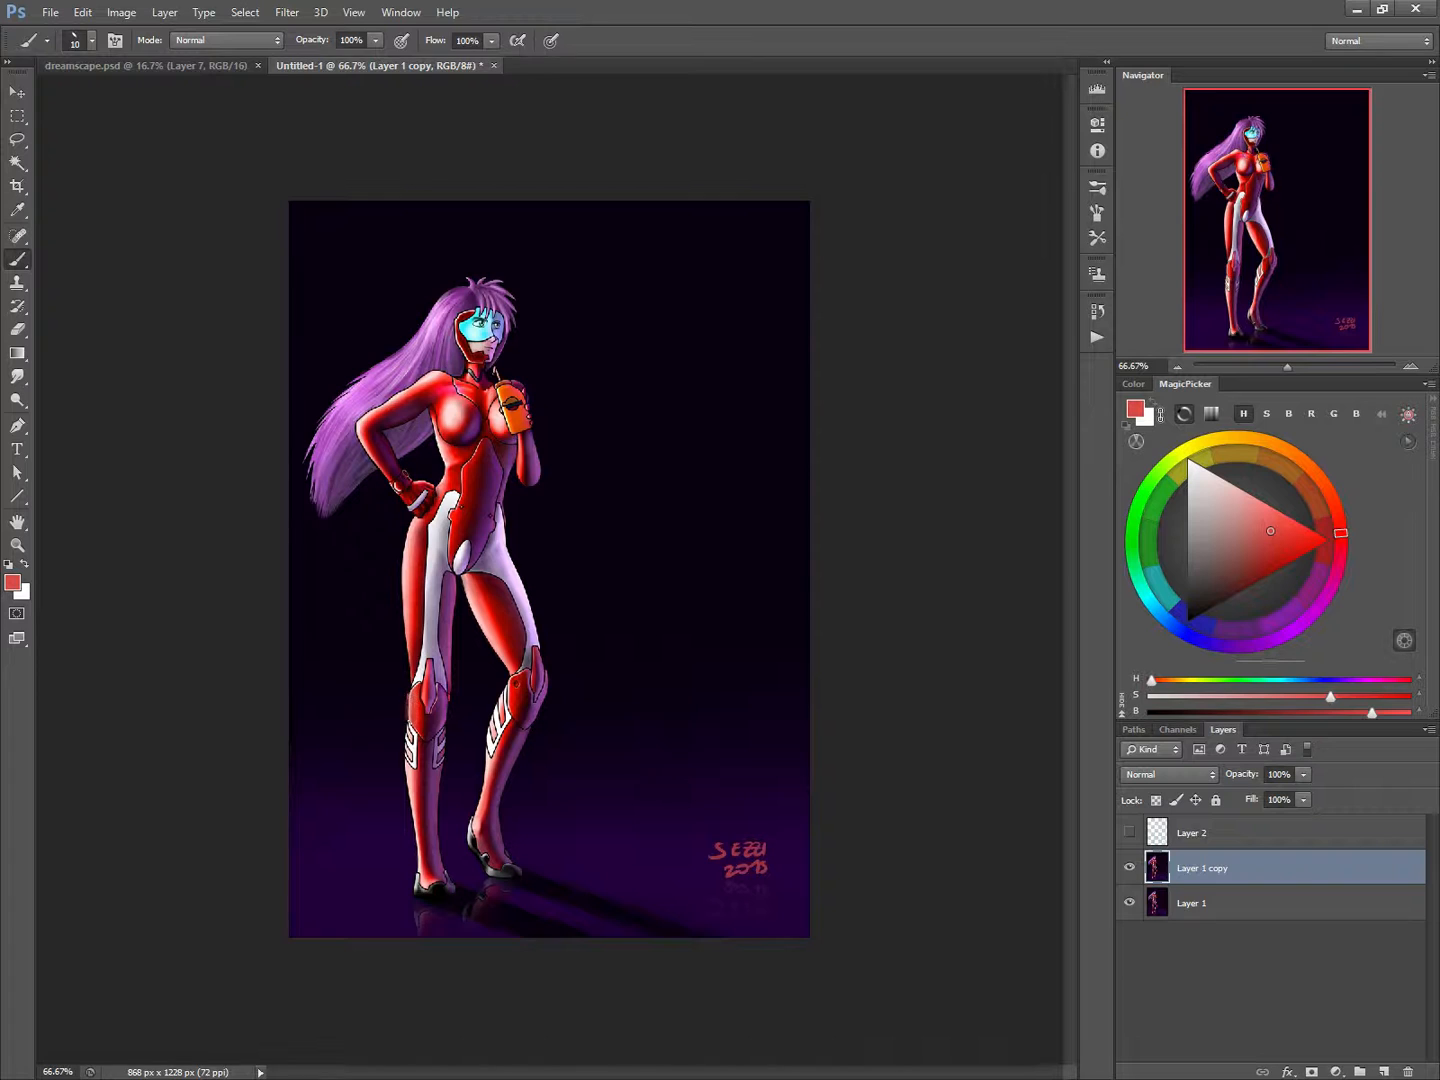
drag(411, 694, 411, 723)
alt+click(427, 714)
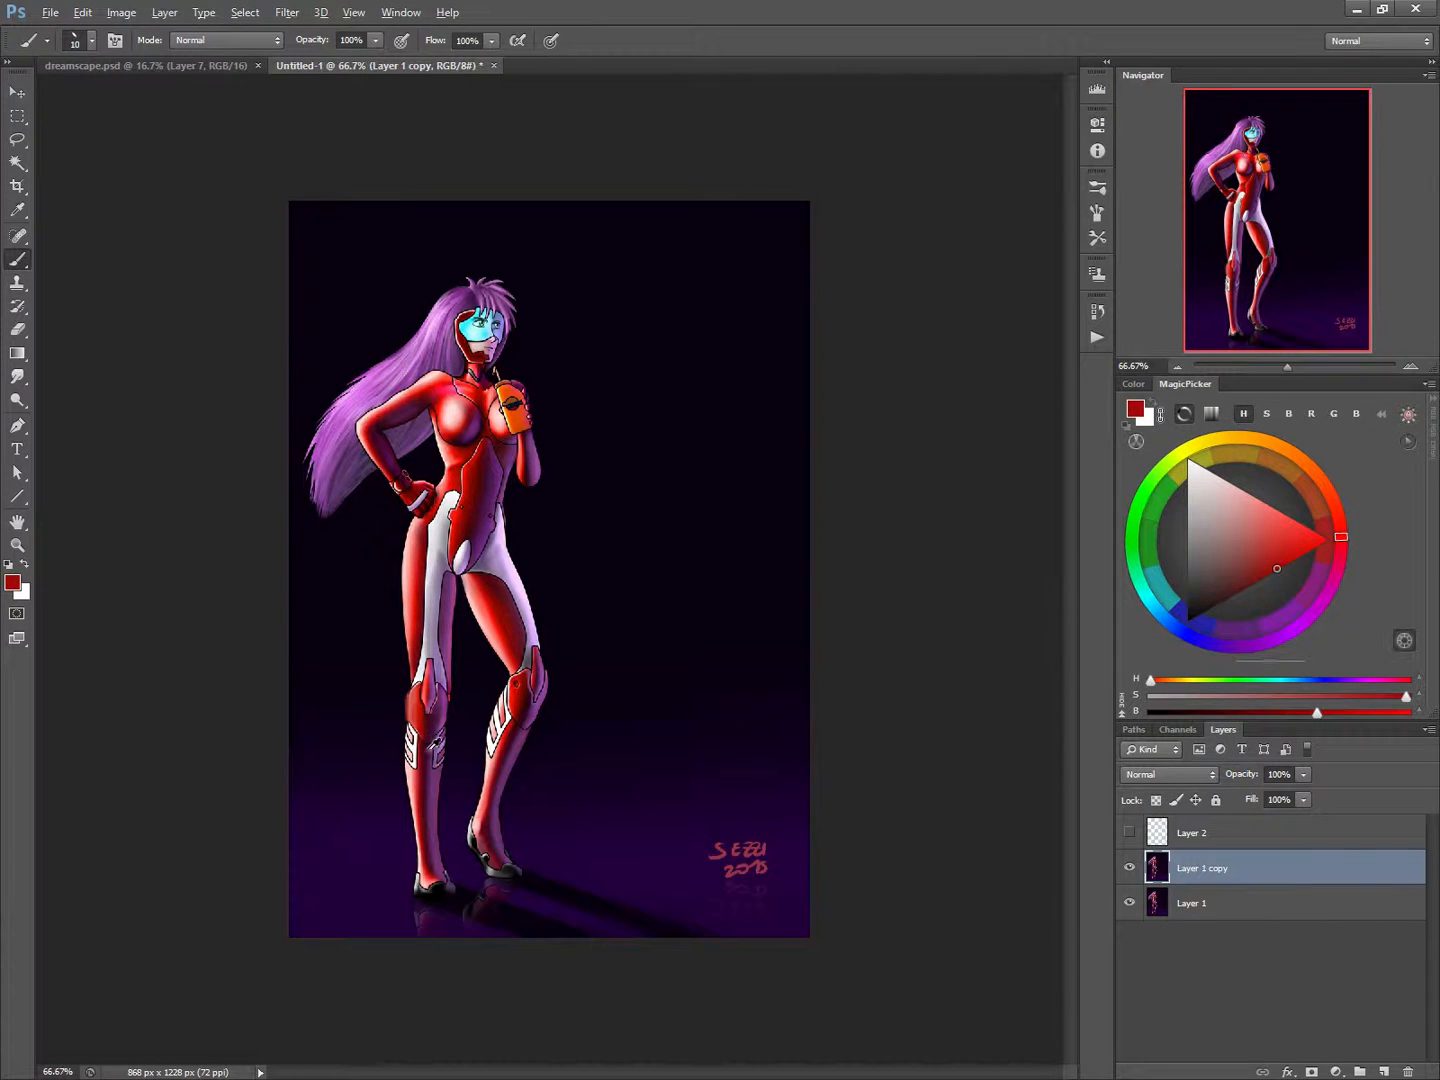
Shade the lower edge of the straight leg's kneecap in dark maroon and red, painting over the tops of the shin markings.
alt+click(436, 742)
key(bracketleft)
key(bracketleft)
key(bracketleft)
key(bracketleft)
key(bracketleft)
key(bracketright)
key(bracketright)
drag(445, 723, 428, 739)
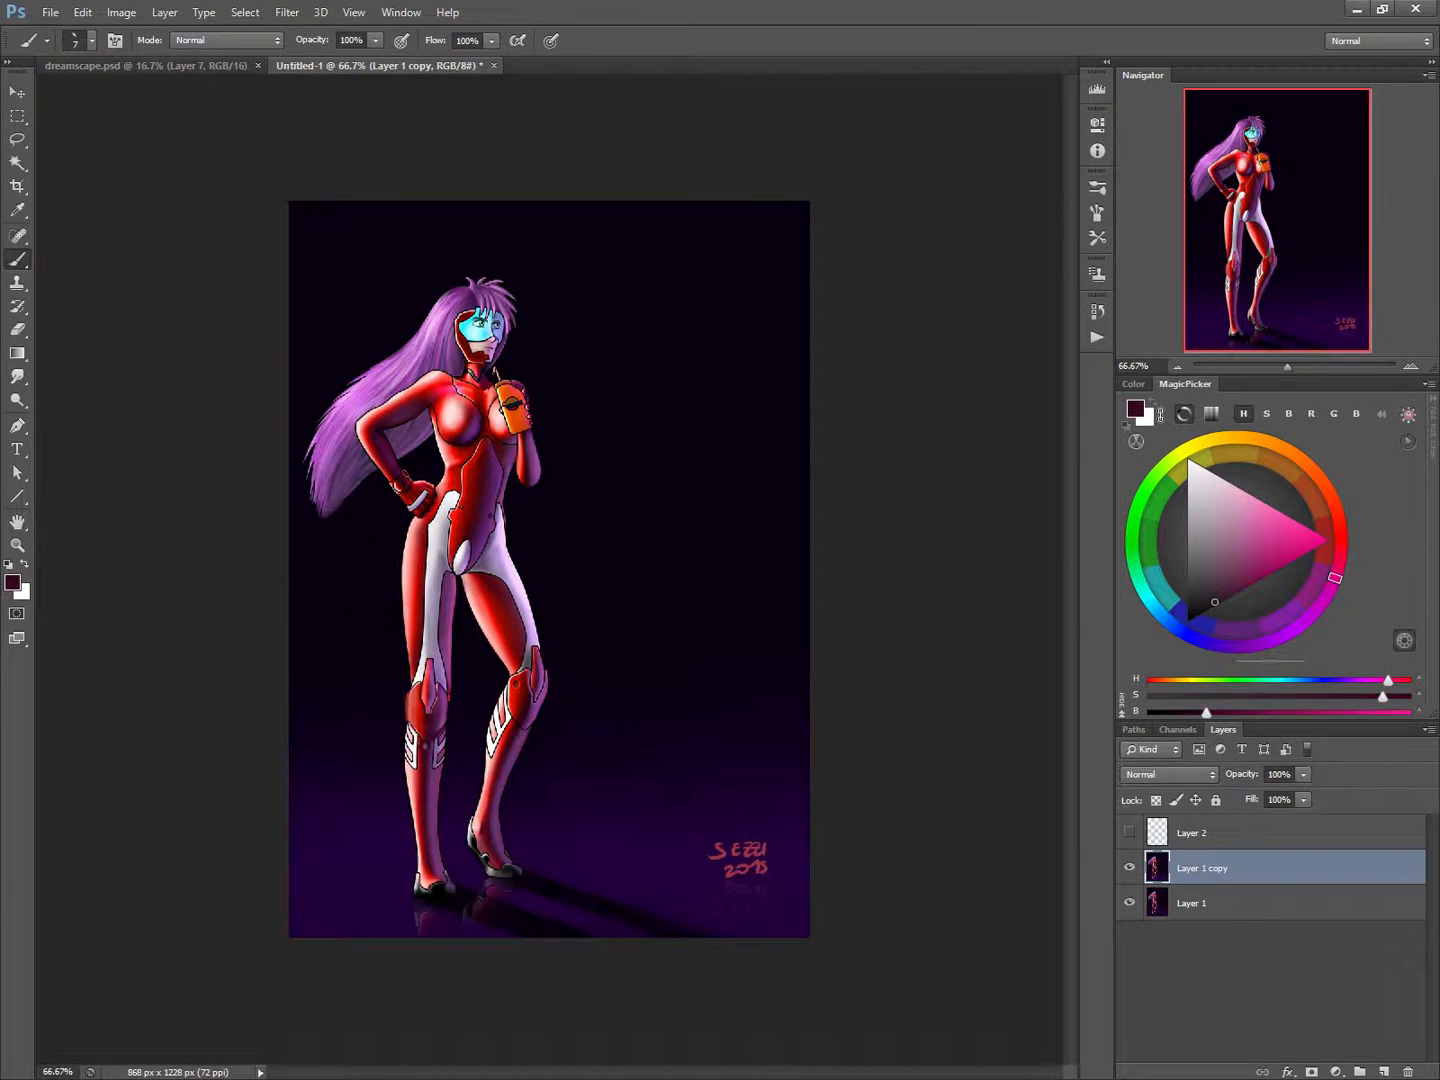
alt+click(419, 743)
alt+click(419, 745)
alt+click(418, 758)
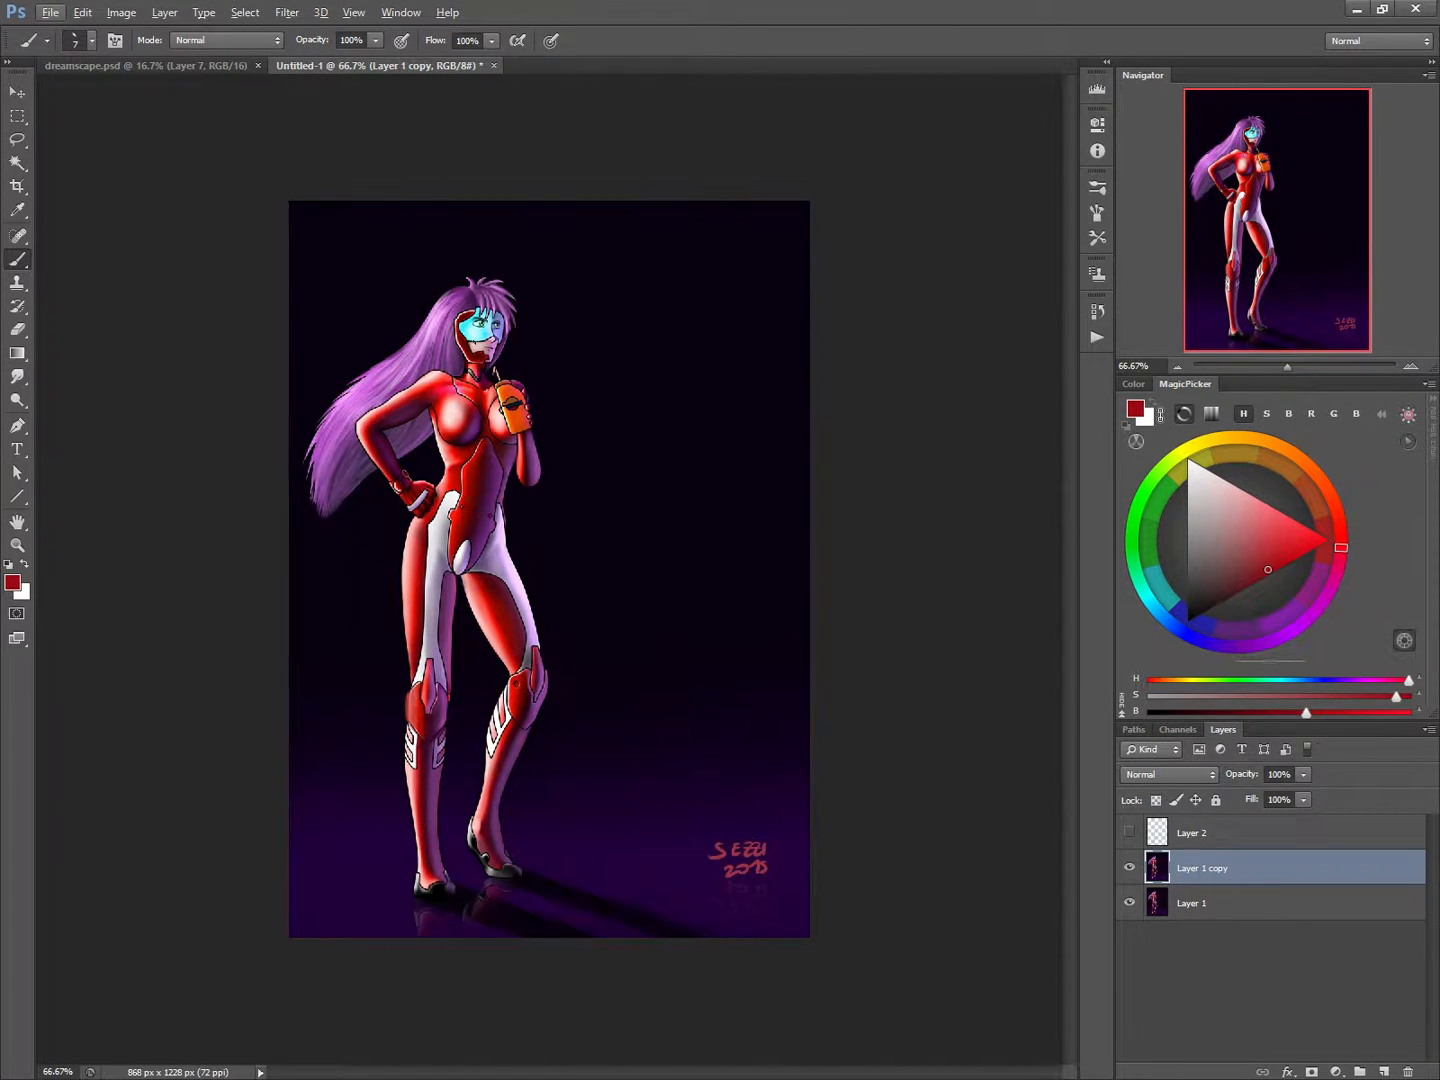
Cover the white marking on the inner side of the straight shin with purple sampled from the calf.
alt+click(436, 773)
key(bracketright)
key(bracketright)
key(bracketright)
key(bracketright)
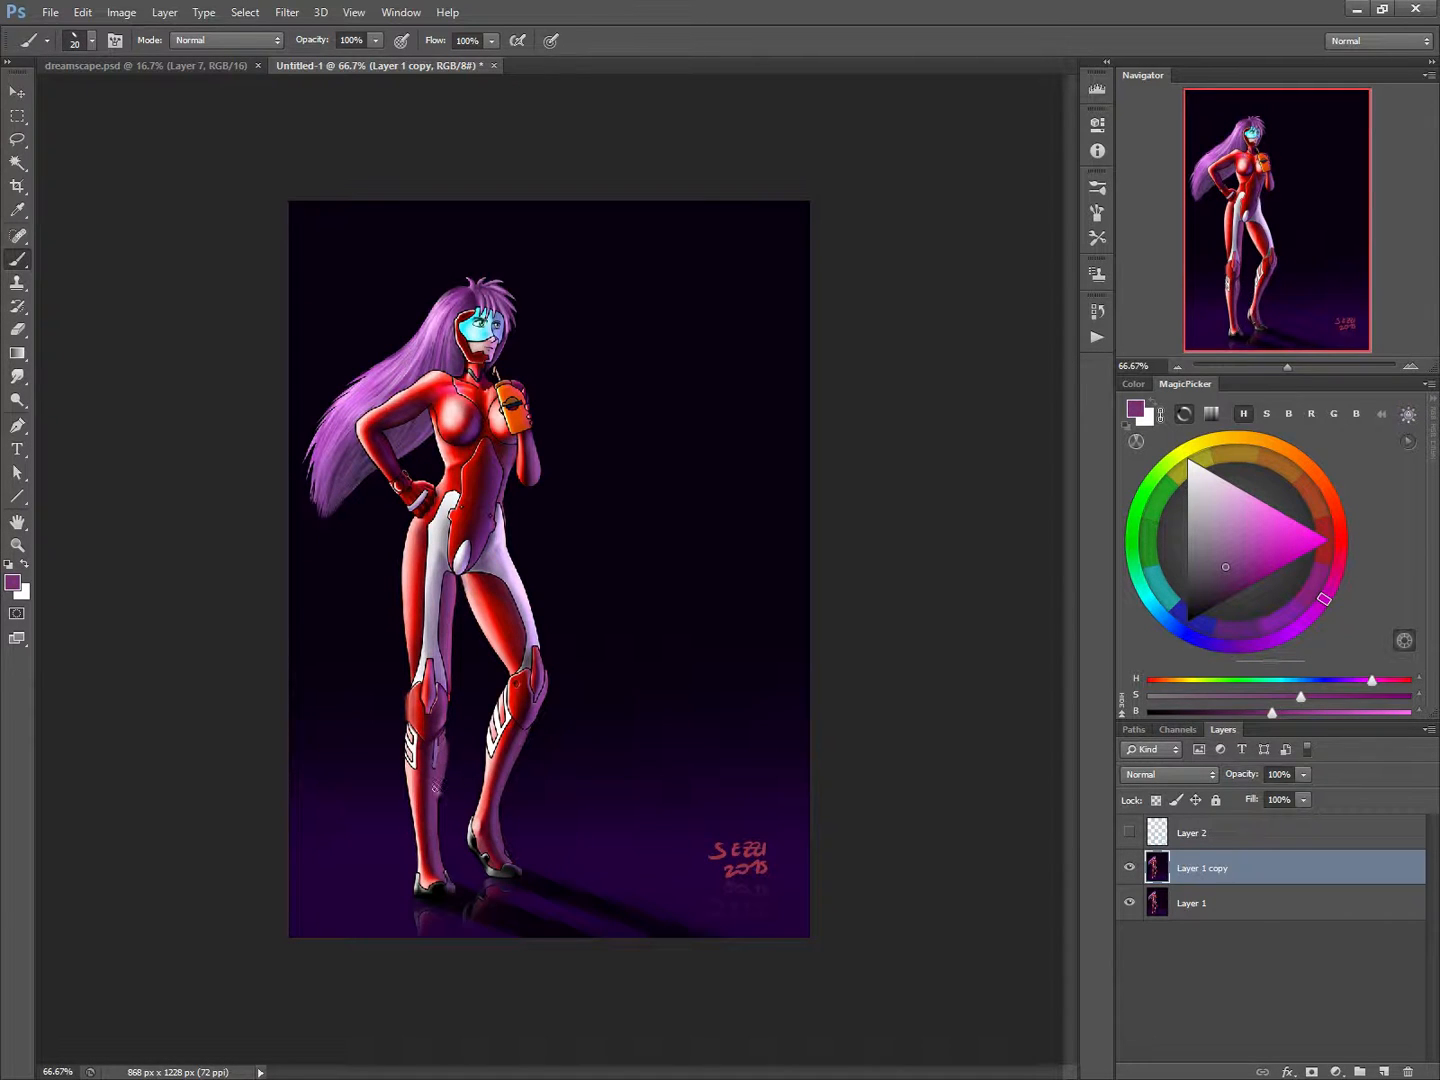
Paint a light pink highlight along the straight leg's outer calf from below the knee to the ankle, bulging the contour.
key(bracketleft)
key(bracketleft)
alt+click(411, 756)
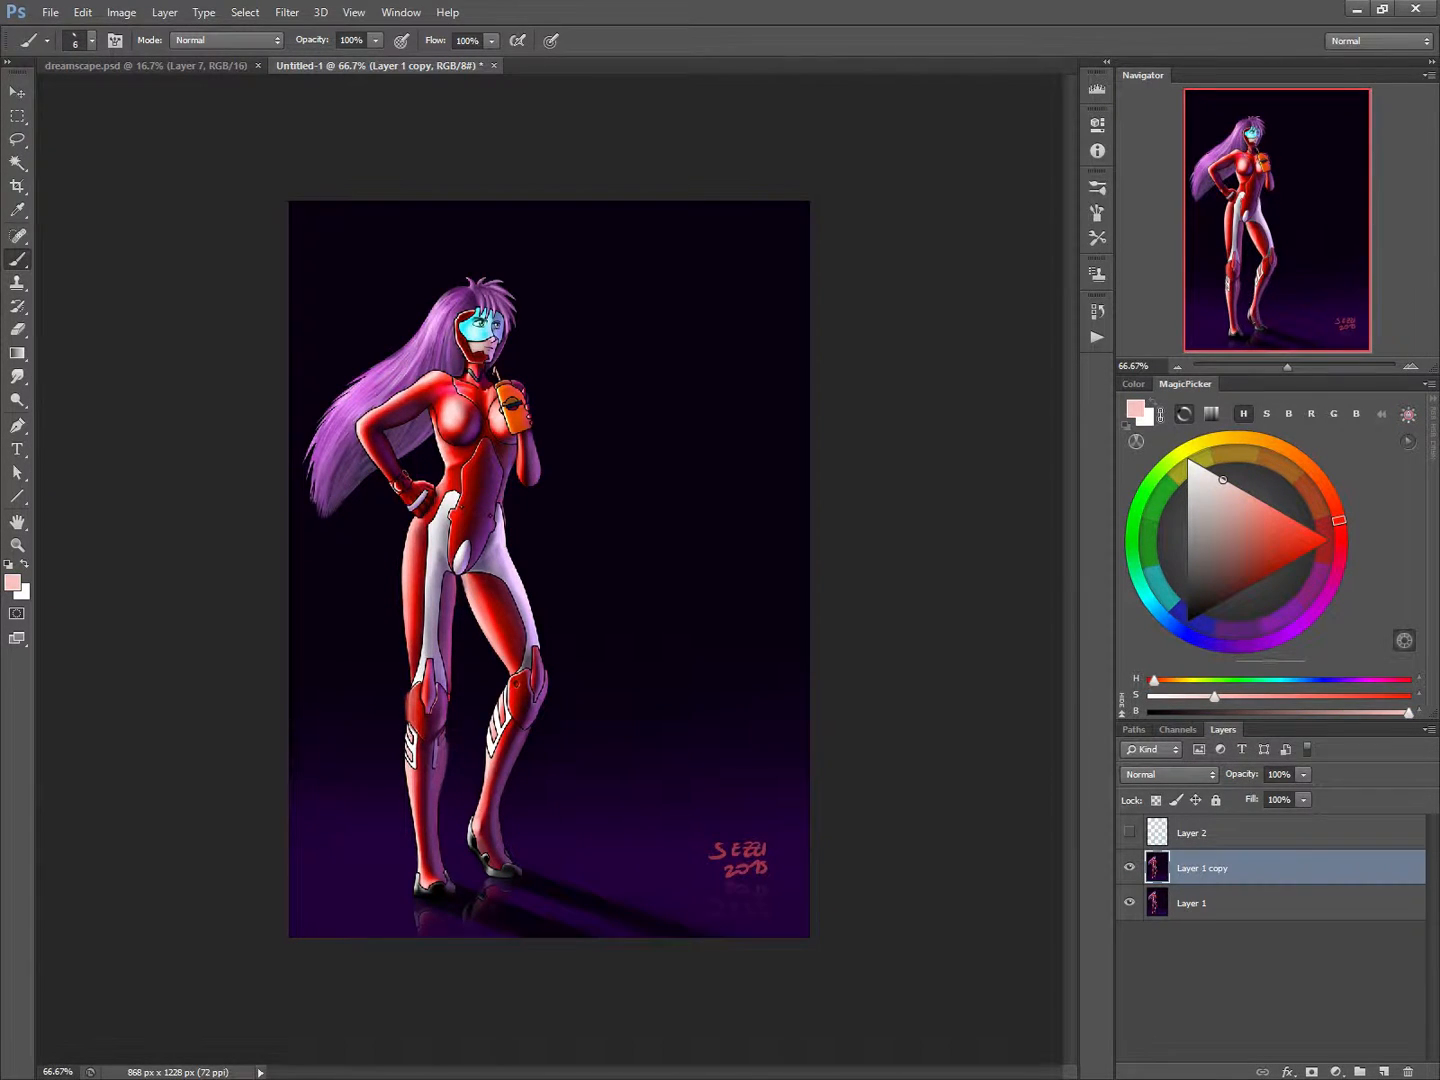
key(bracketright)
key(bracketright)
mouse_move(410, 728)
mouse_down()
mouse_move(405, 790)
mouse_move(430, 884)
mouse_up()
Blend sampled reds down the straight leg's calf to the ankle, covering the white marking on its outer side.
alt+click(417, 775)
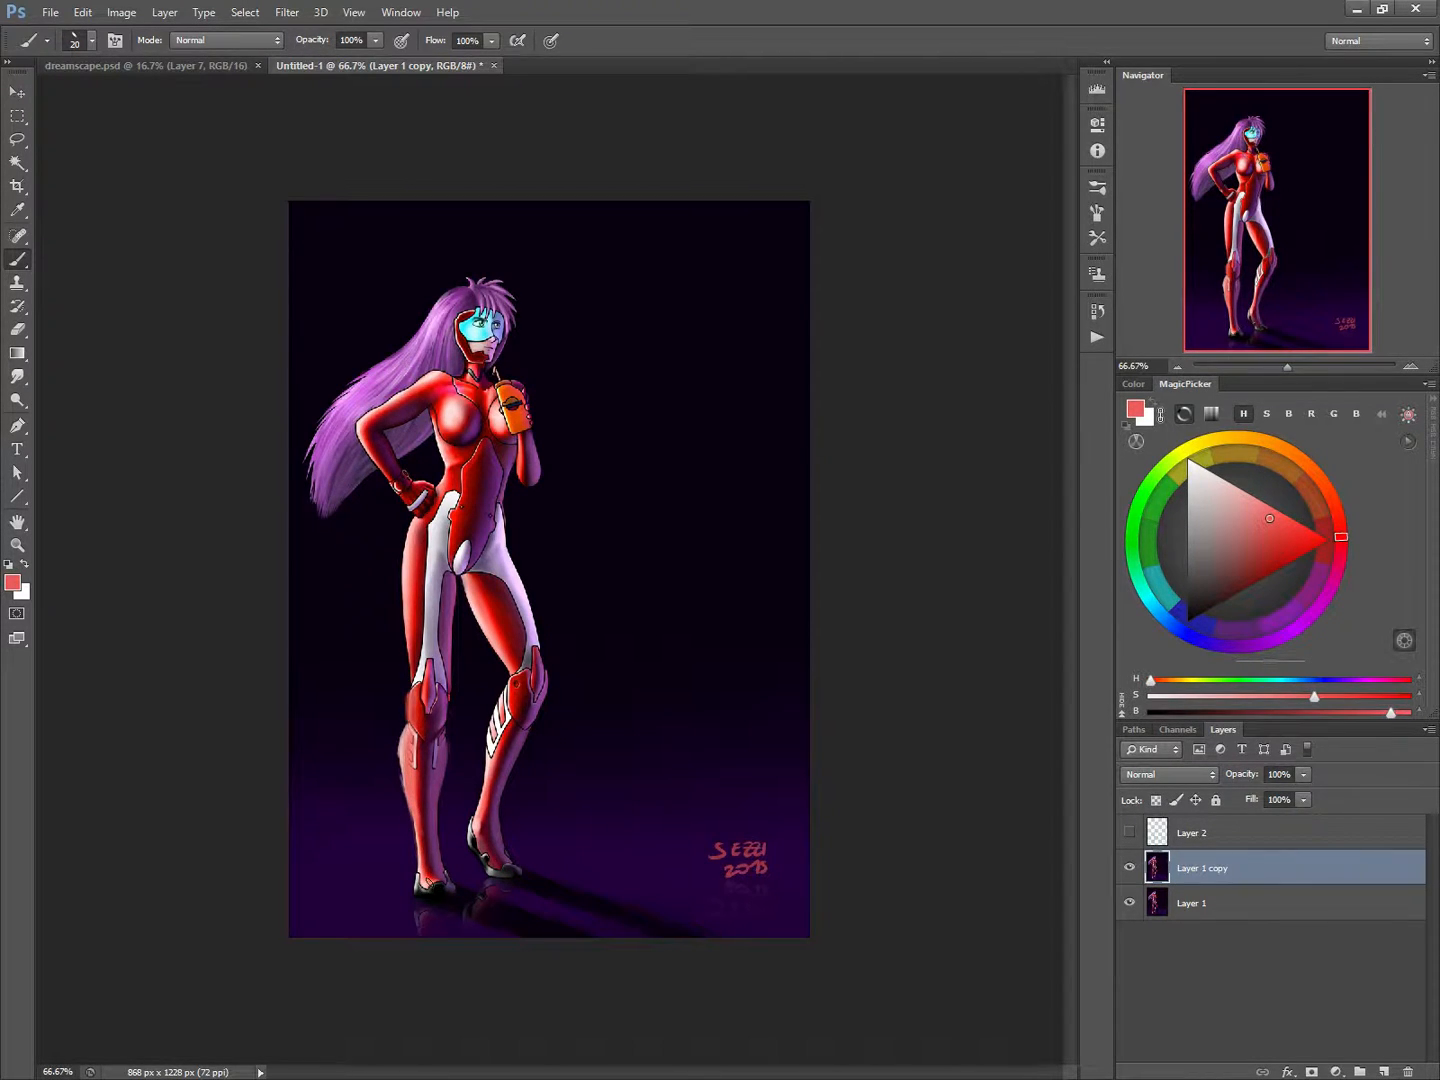
alt+click(418, 775)
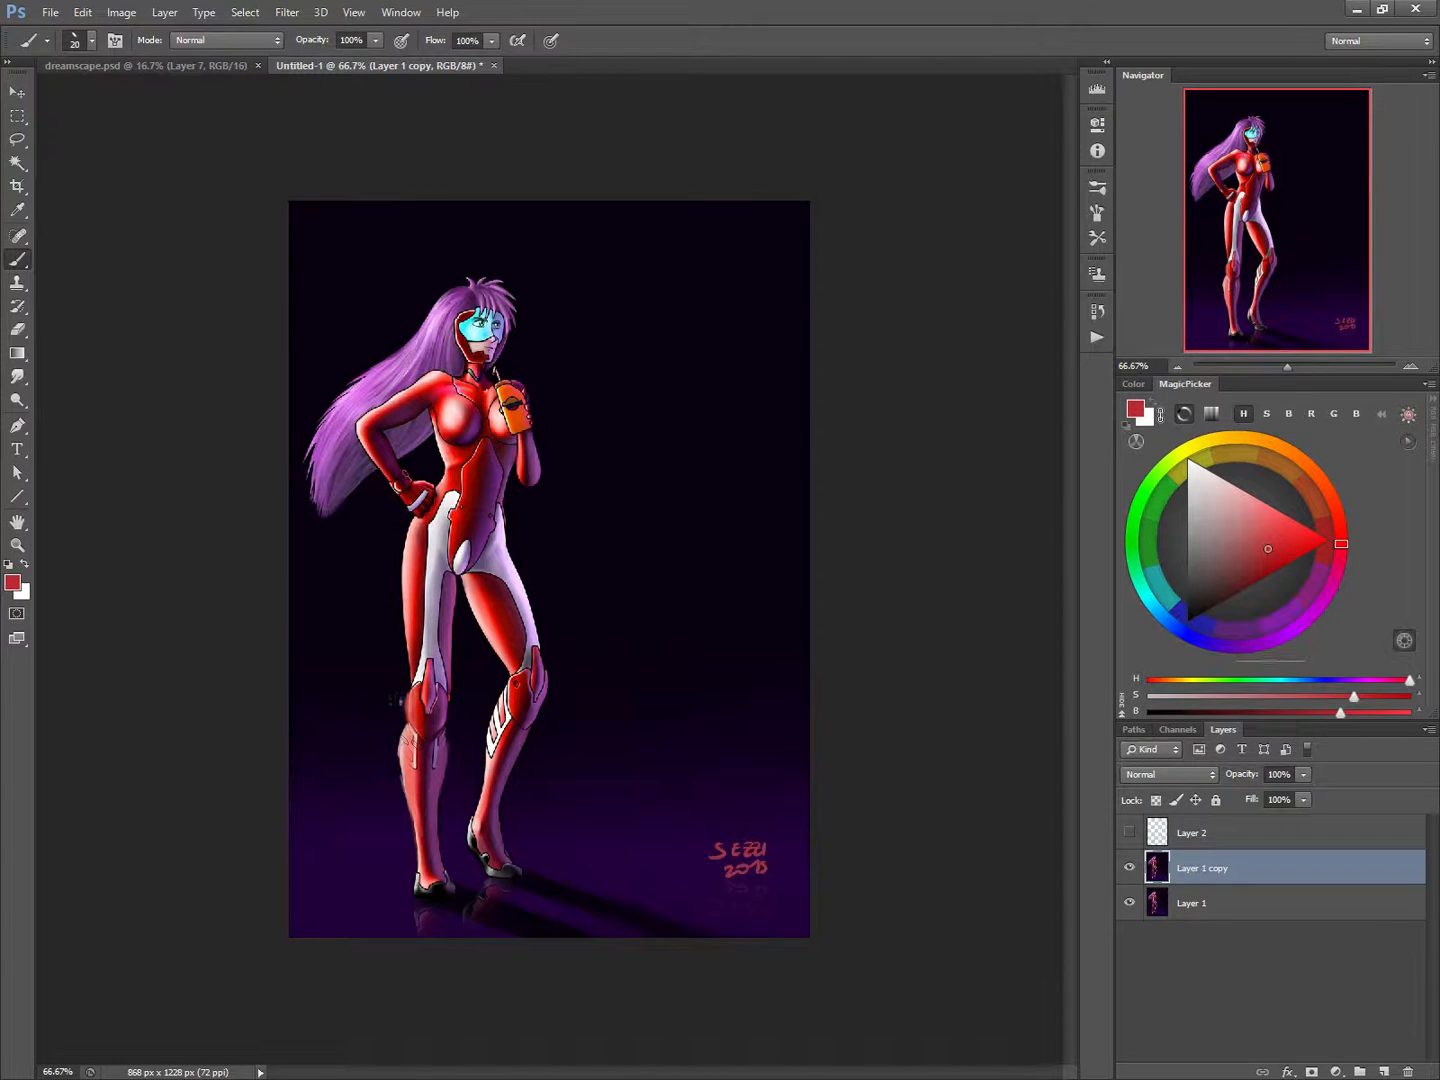
drag(411, 739, 410, 797)
mouse_move(412, 739)
mouse_down()
mouse_move(418, 815)
mouse_move(410, 768)
mouse_up()
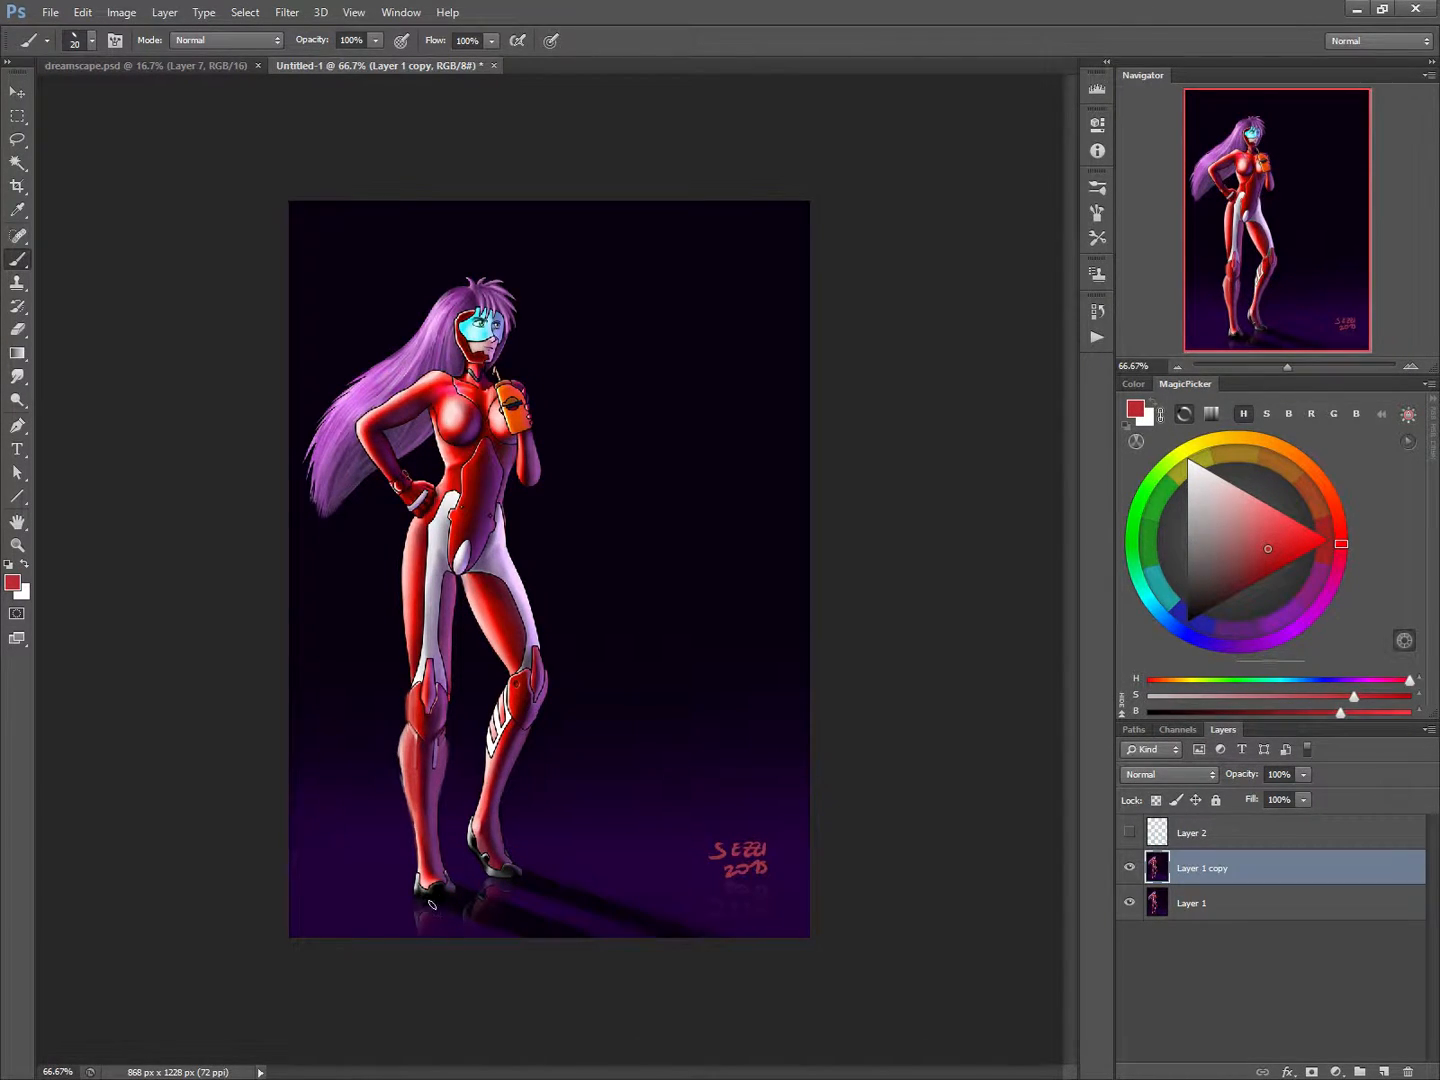
alt+click(421, 803)
drag(419, 824, 424, 878)
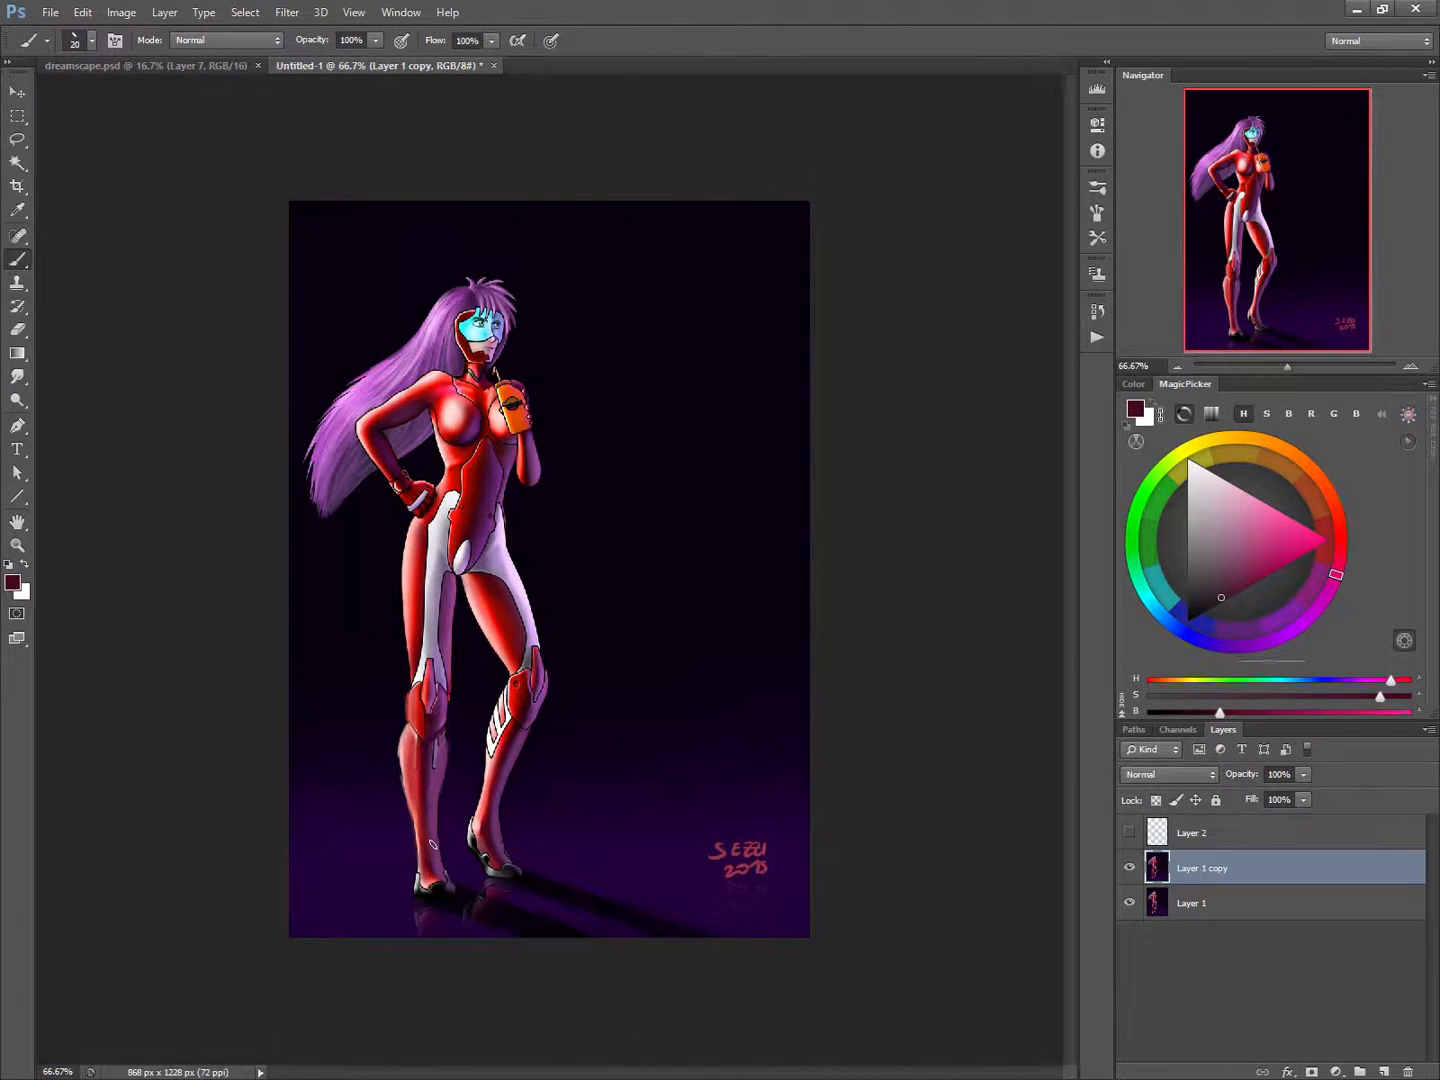
Shade the top of the bent leg's red thigh in dark maroon beneath the white hip panel.
alt+click(486, 574)
drag(484, 571, 496, 575)
alt+click(478, 573)
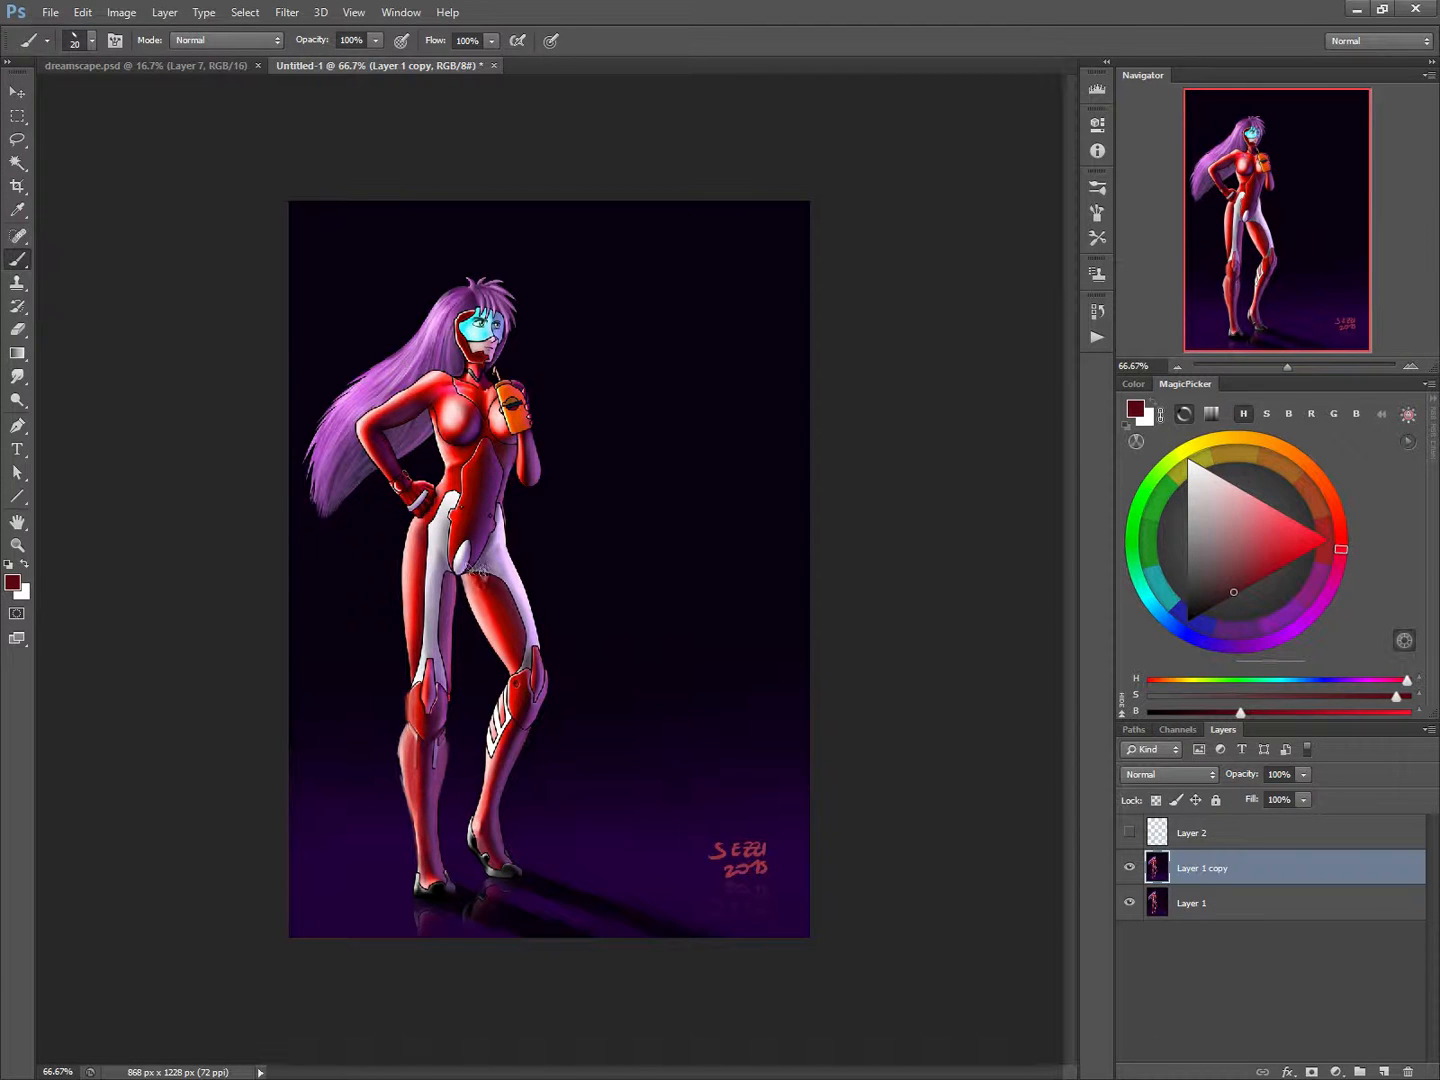
key(bracketright)
alt+click(487, 593)
Blend sampled light red and dark maroon down the bent leg's thigh to the knee, varying the brush size.
key(bracketleft)
key(bracketleft)
key(bracketleft)
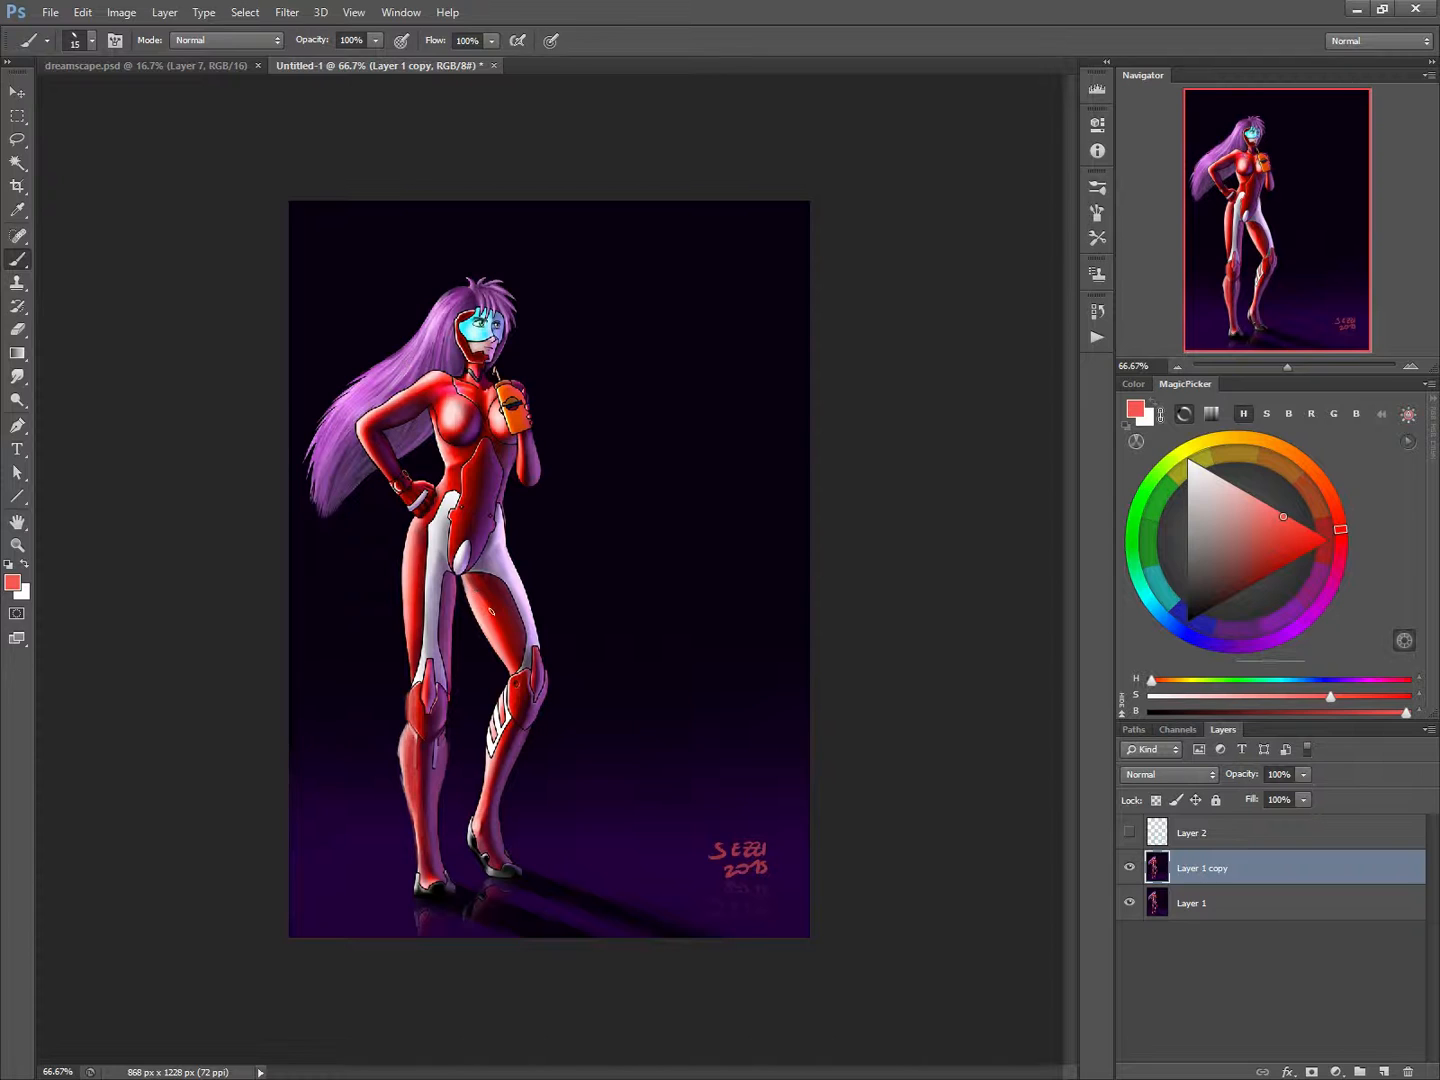
alt+click(501, 645)
alt+click(501, 643)
key(bracketright)
key(bracketright)
key(bracketright)
mouse_move(512, 658)
mouse_down()
mouse_move(500, 621)
mouse_move(510, 662)
mouse_move(511, 634)
mouse_move(525, 656)
mouse_move(504, 578)
mouse_move(522, 634)
mouse_move(470, 578)
mouse_move(523, 648)
mouse_up()
alt+click(508, 617)
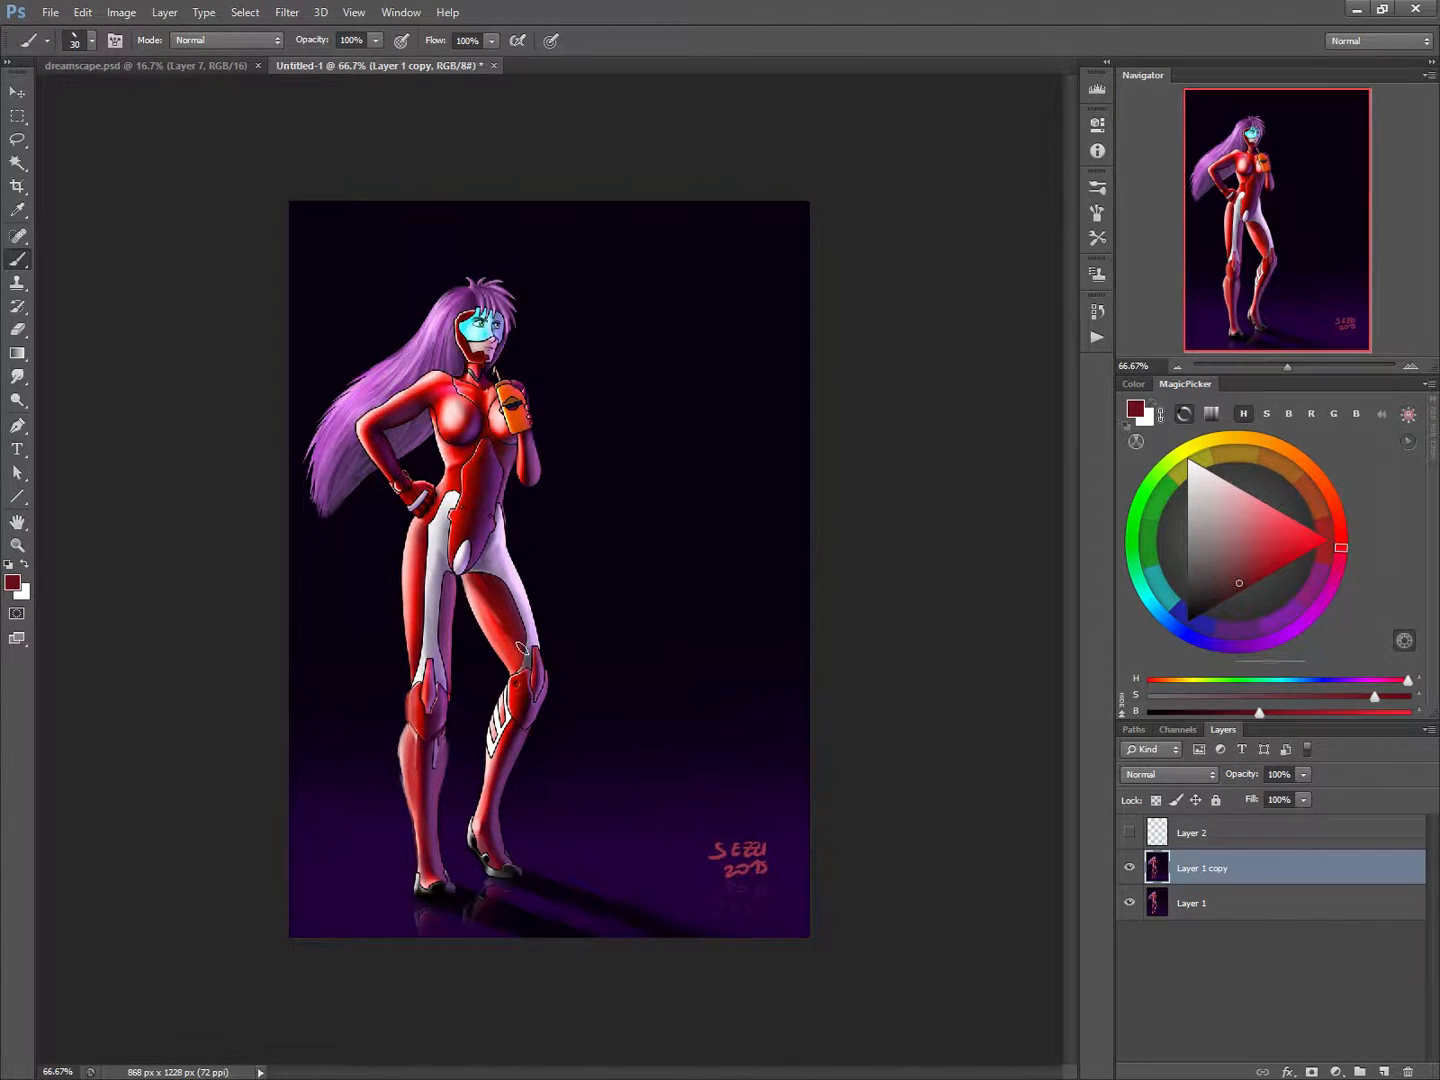
alt+click(496, 609)
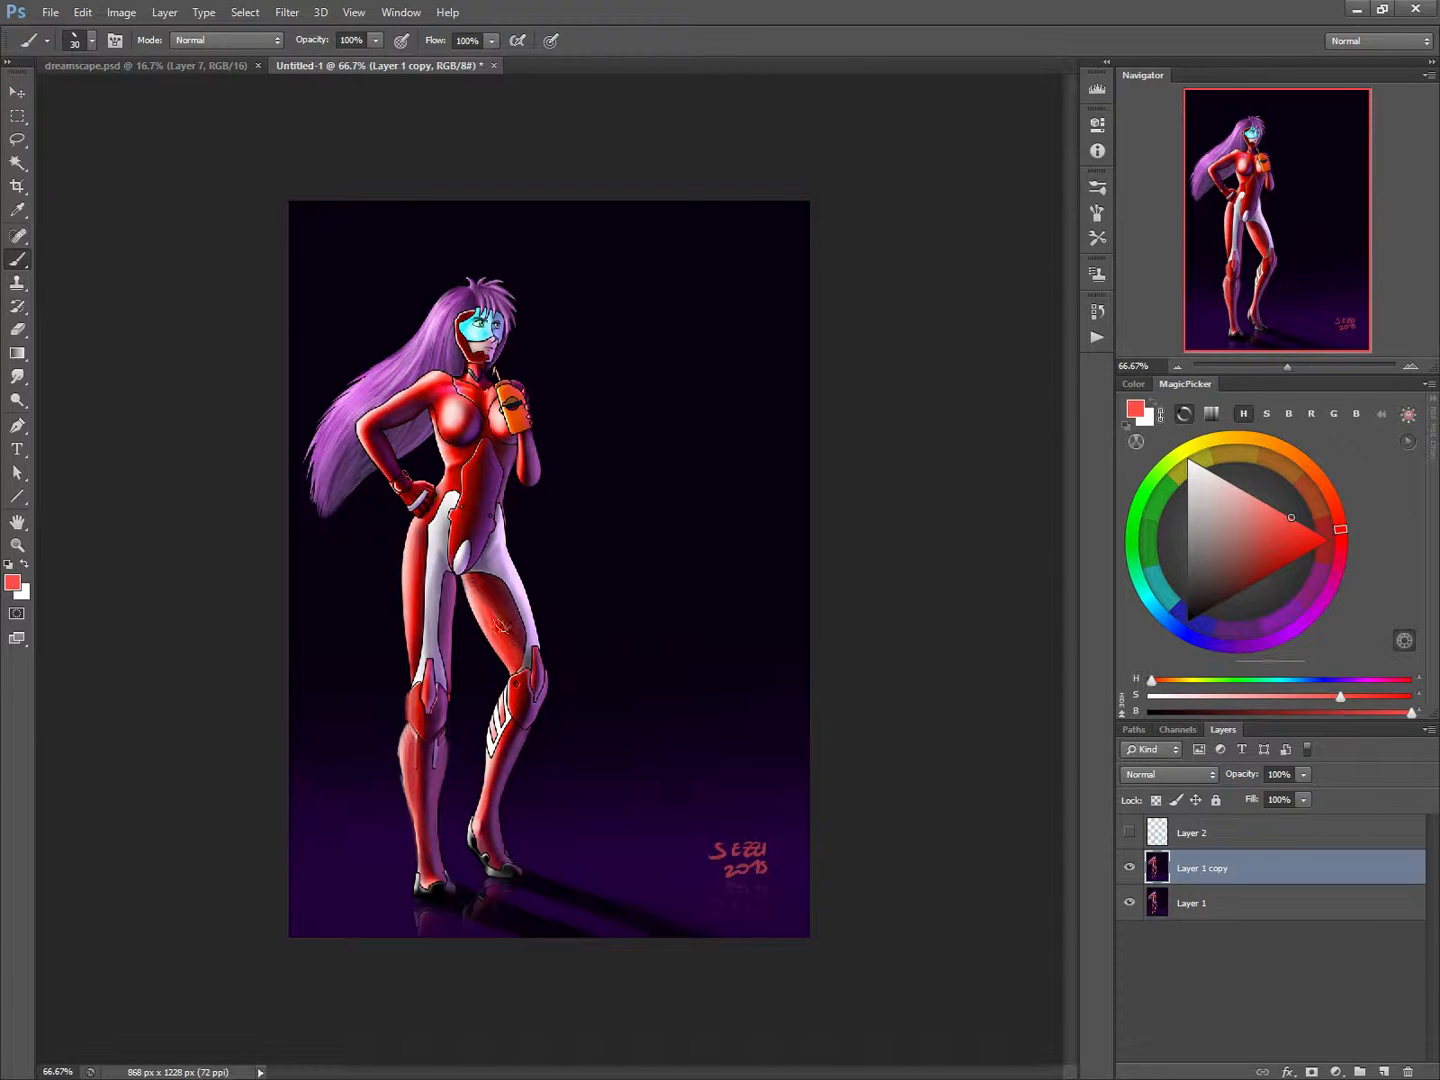
alt+click(512, 615)
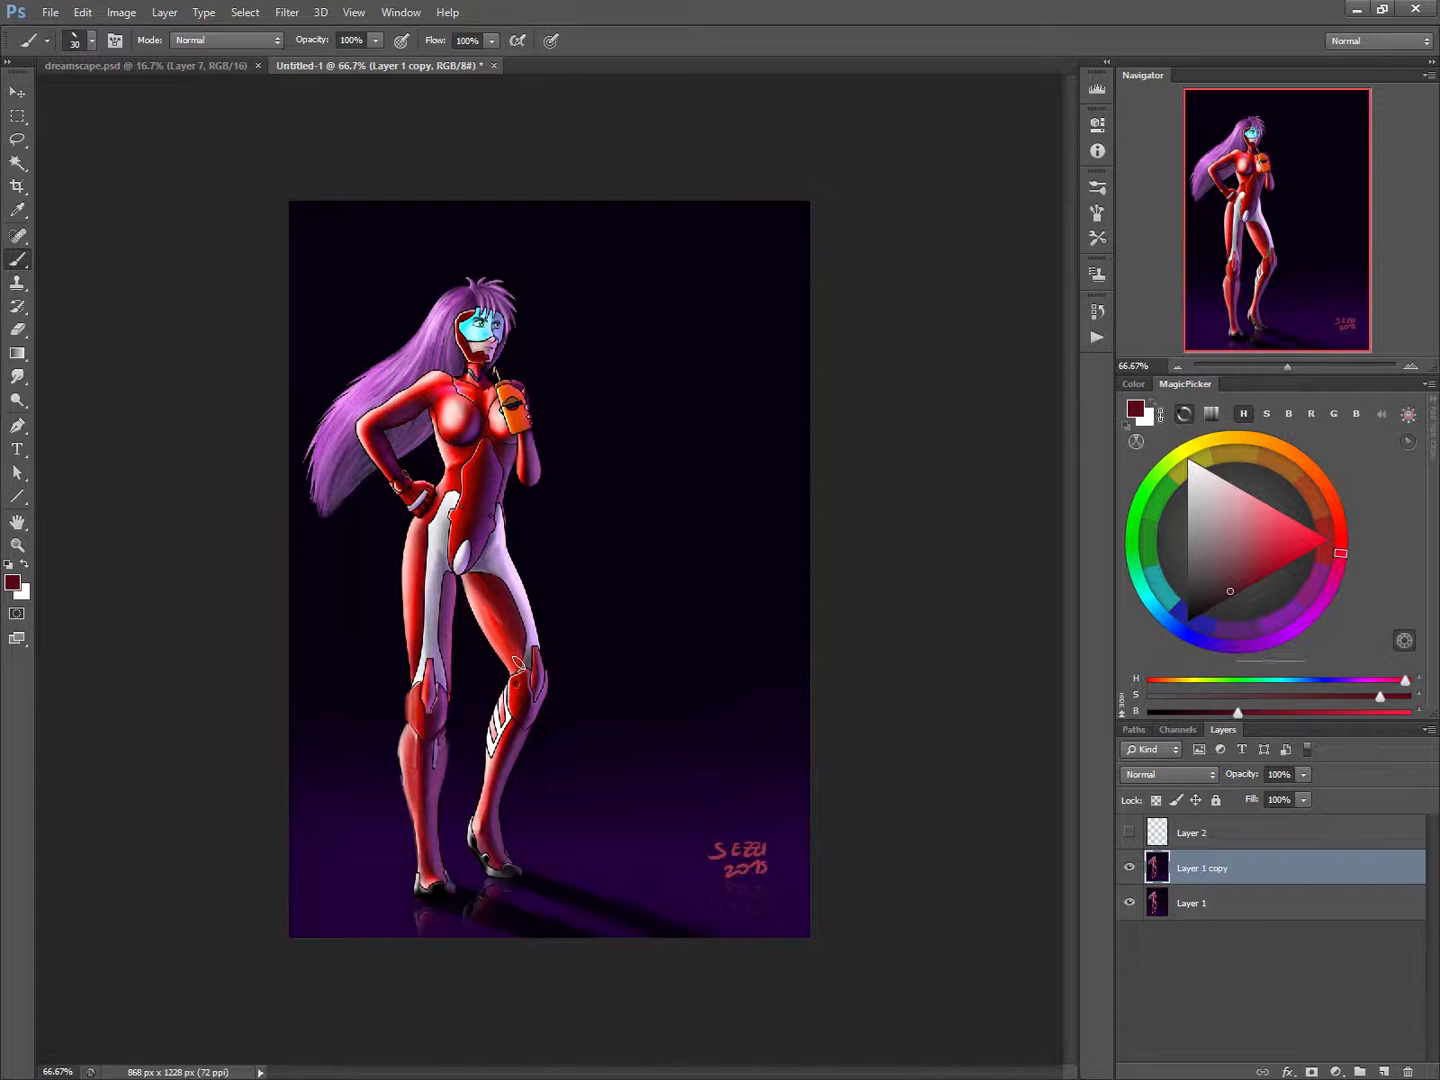
Shade the white hip panels in sampled greyish violet and soften their border with the bent leg's red thigh.
alt+click(481, 551)
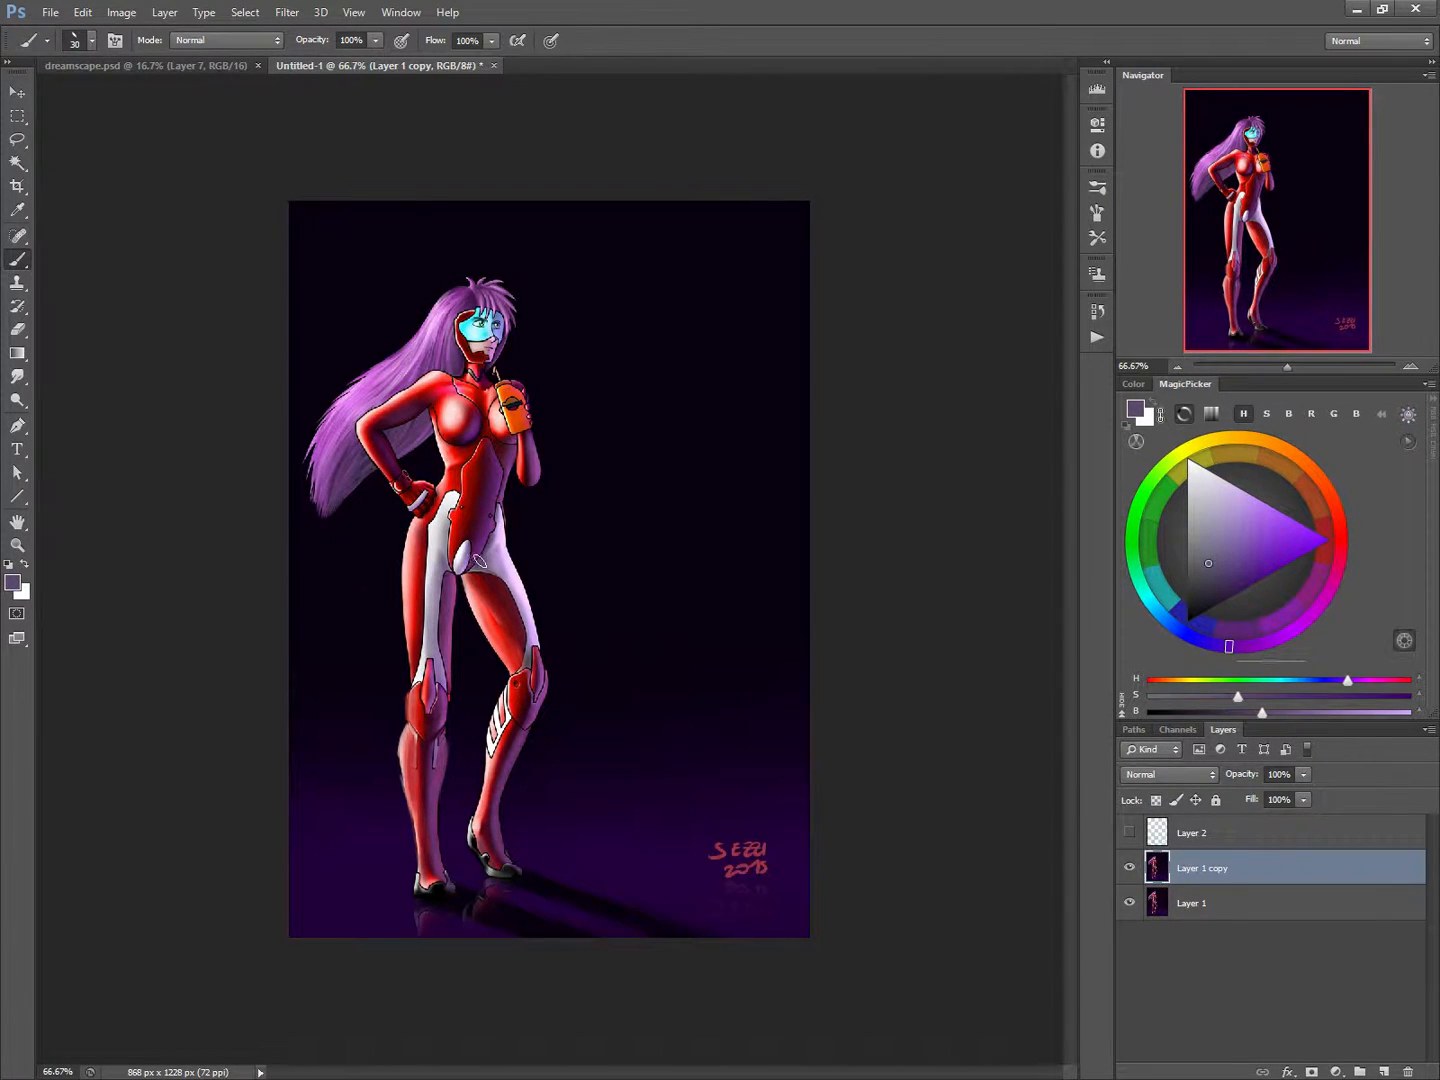
alt+click(447, 557)
key(bracketleft)
key(bracketleft)
key(bracketleft)
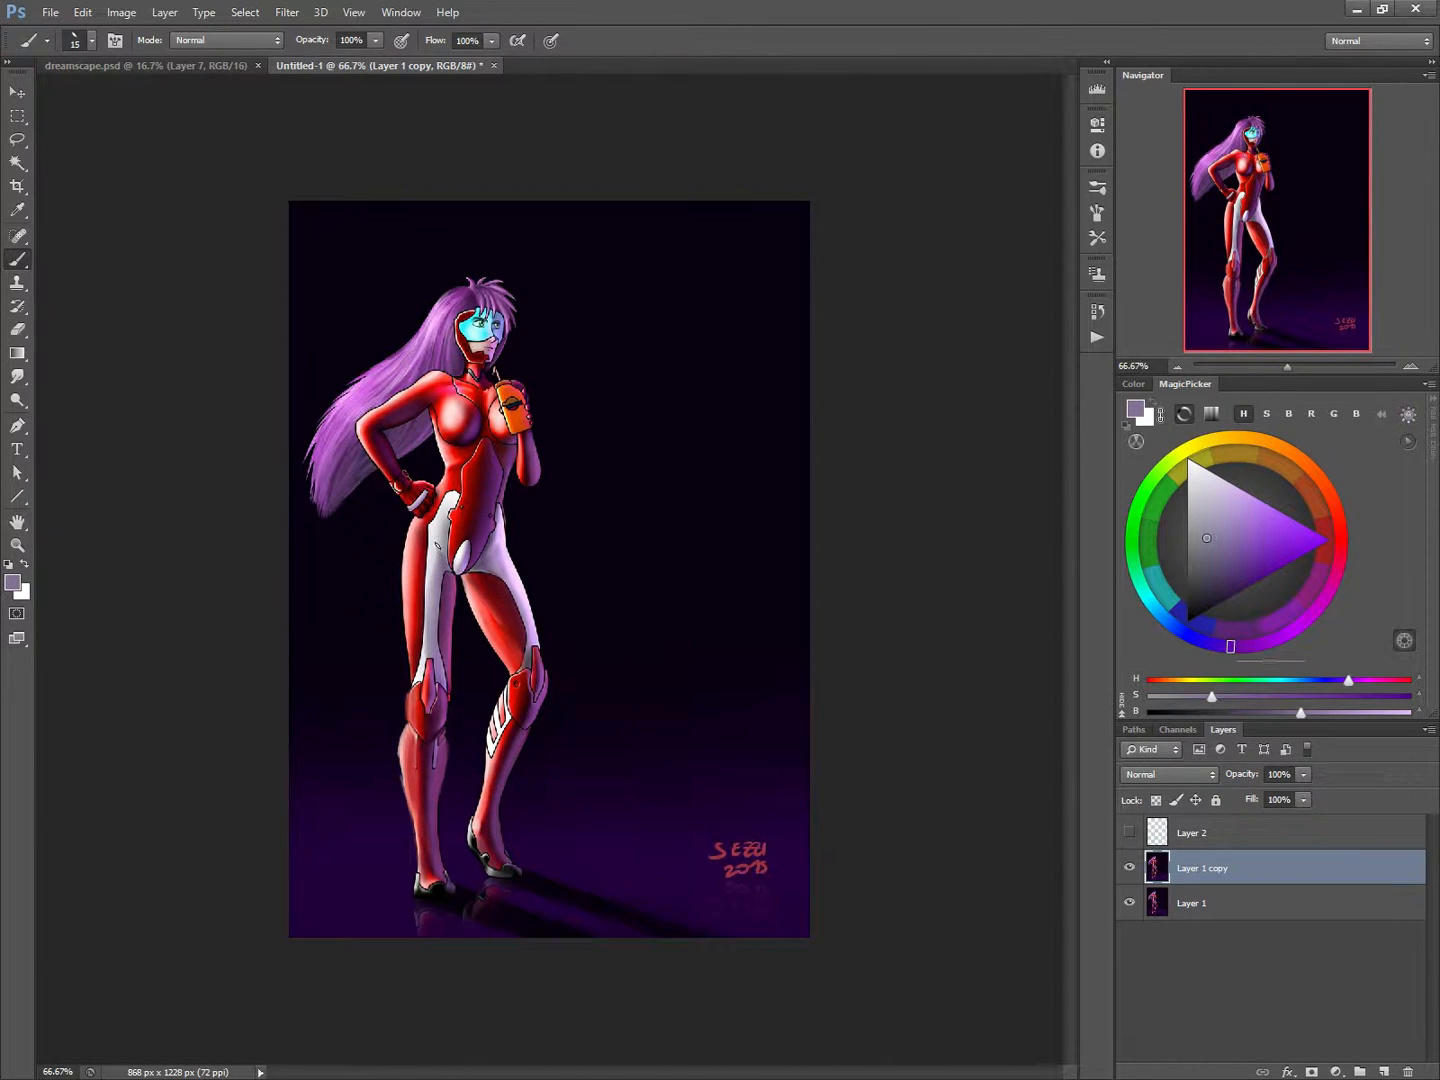
key(bracketright)
key(bracketright)
mouse_move(442, 552)
mouse_down()
mouse_move(432, 566)
mouse_move(440, 535)
mouse_move(441, 553)
mouse_move(512, 596)
mouse_move(532, 635)
mouse_move(512, 608)
mouse_up()
alt+click(498, 584)
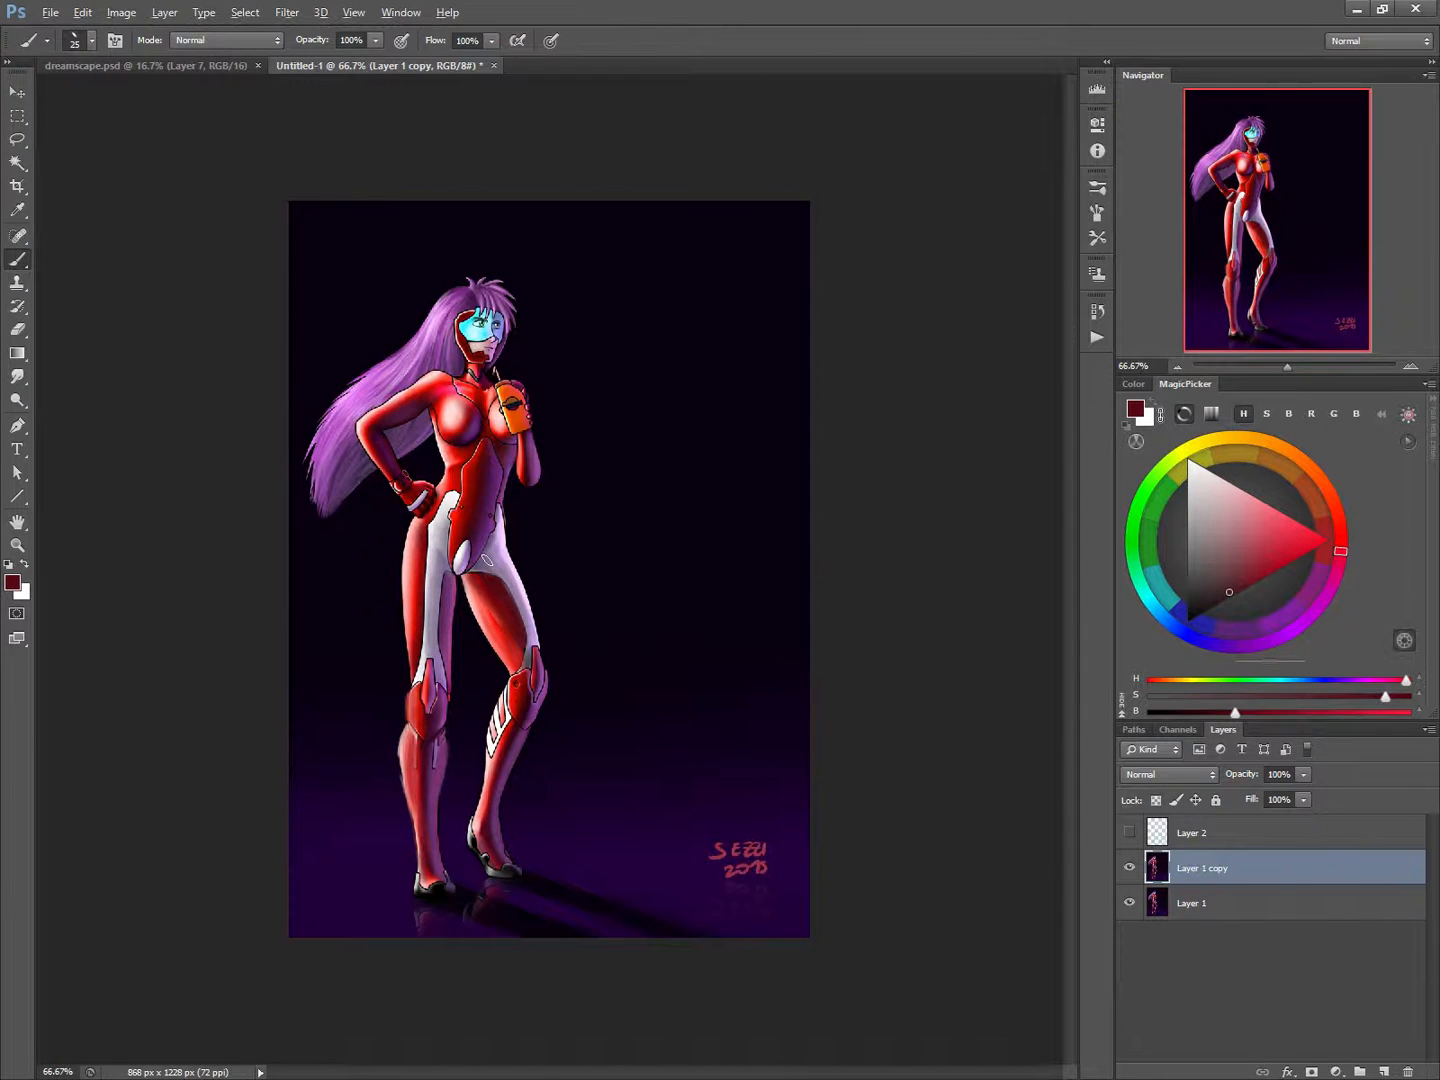
Darken the white panel along the bent thigh with deep greyish violet and cover the black outline beside it with dark red.
alt+click(468, 554)
click(1198, 588)
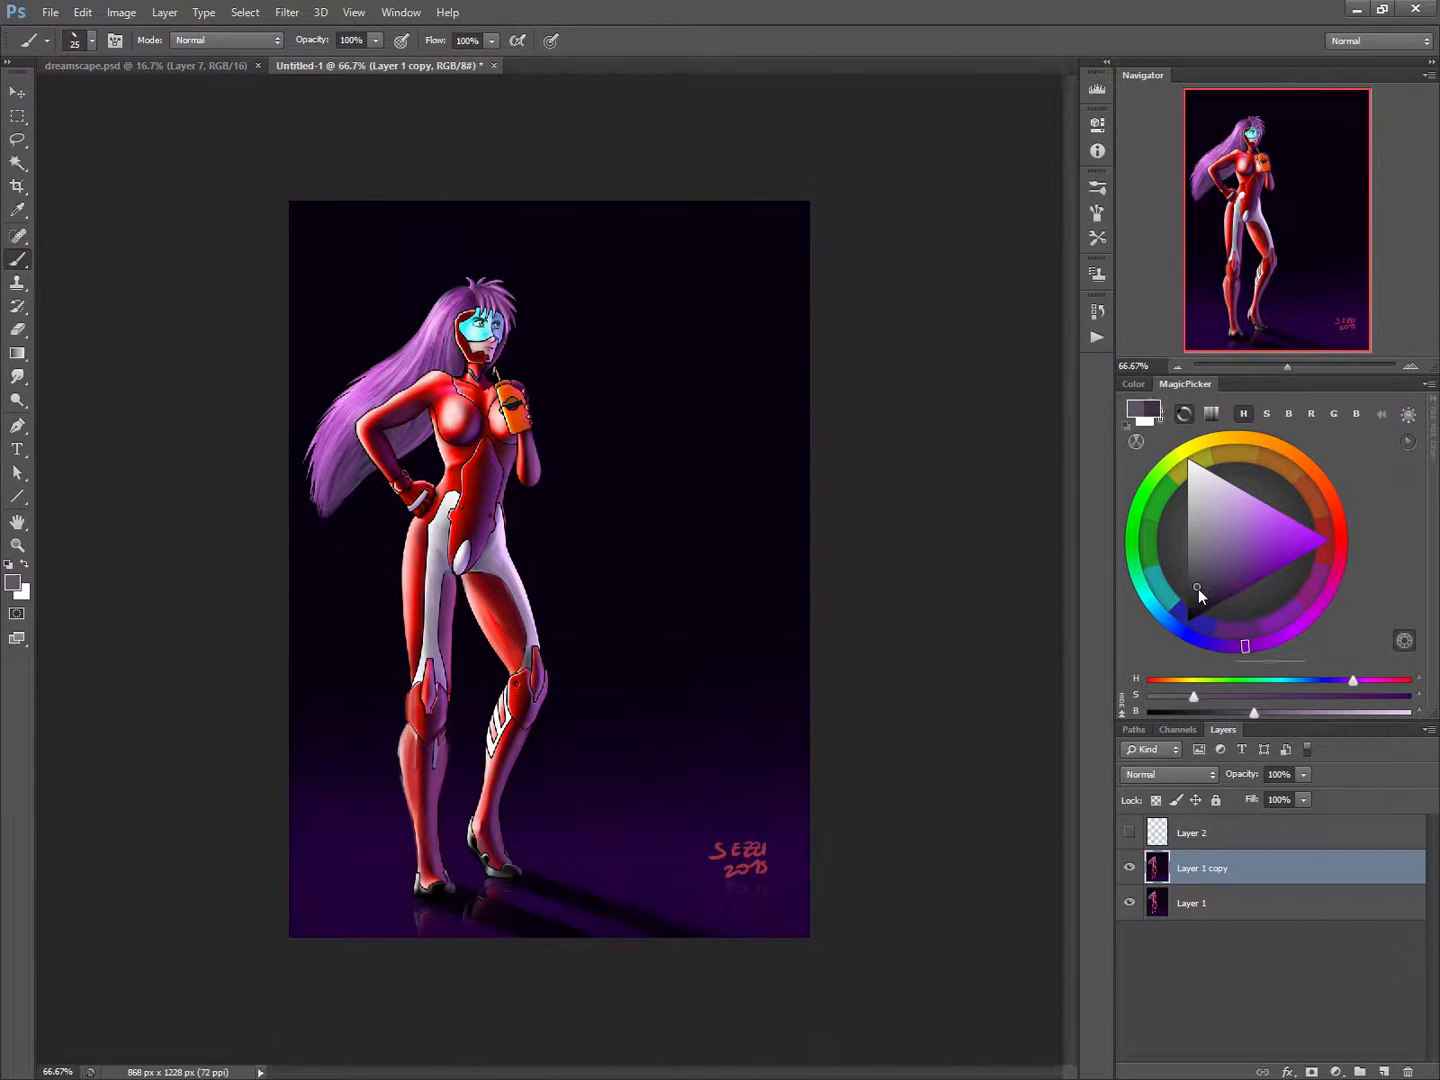
key(bracketright)
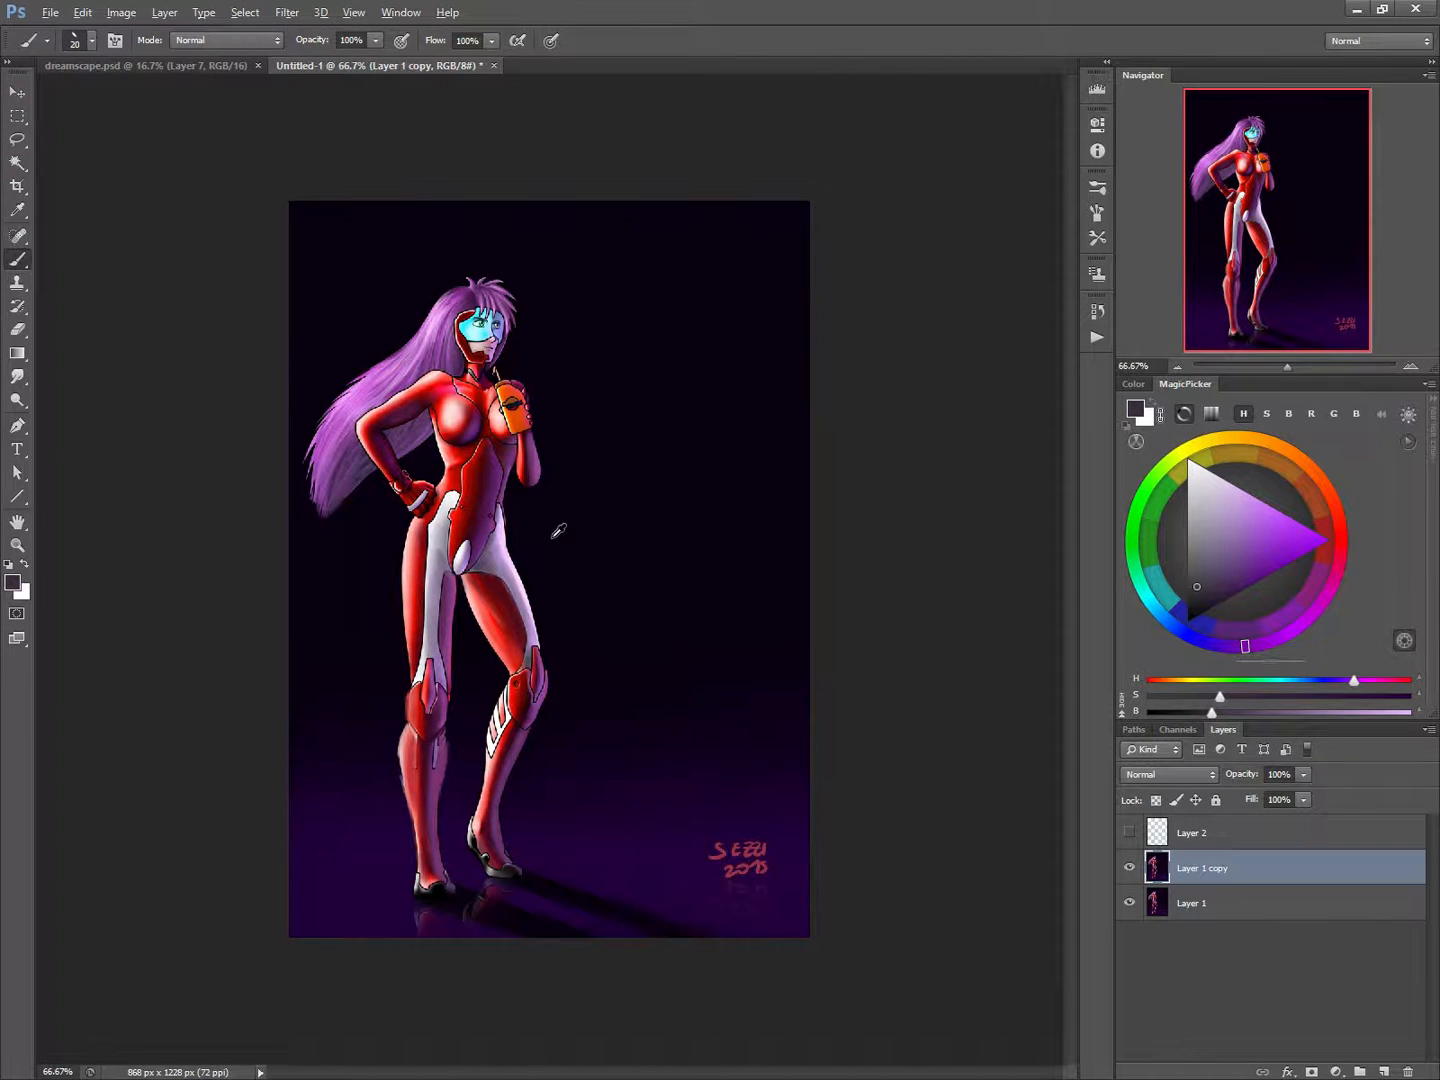
click(1203, 594)
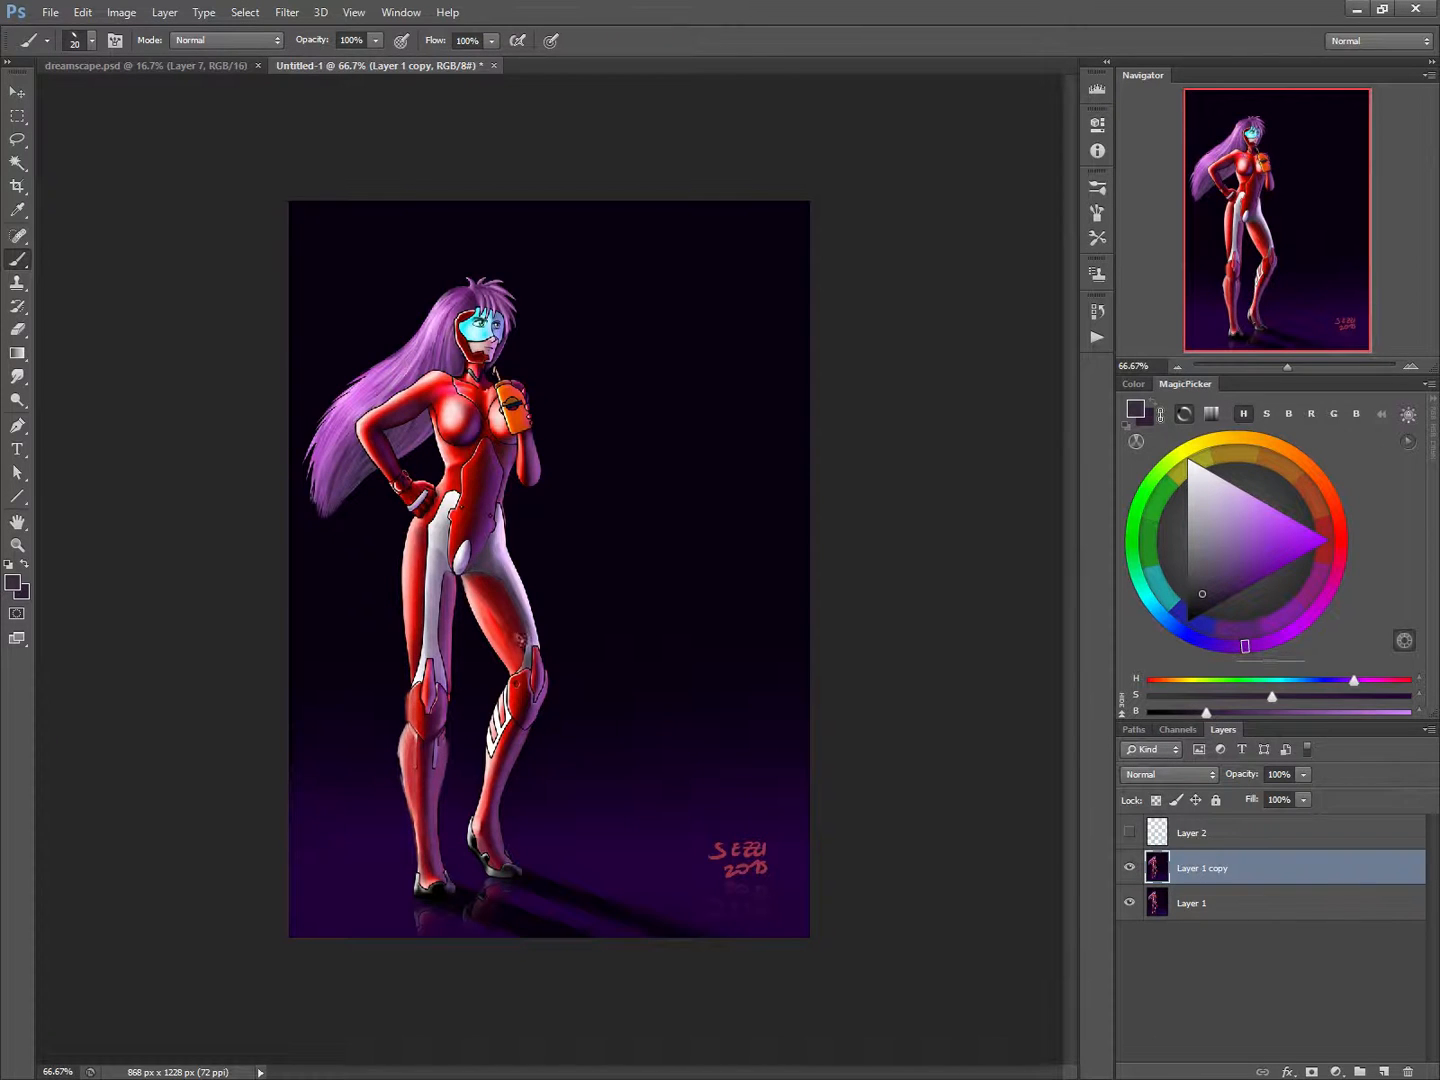
alt+click(513, 600)
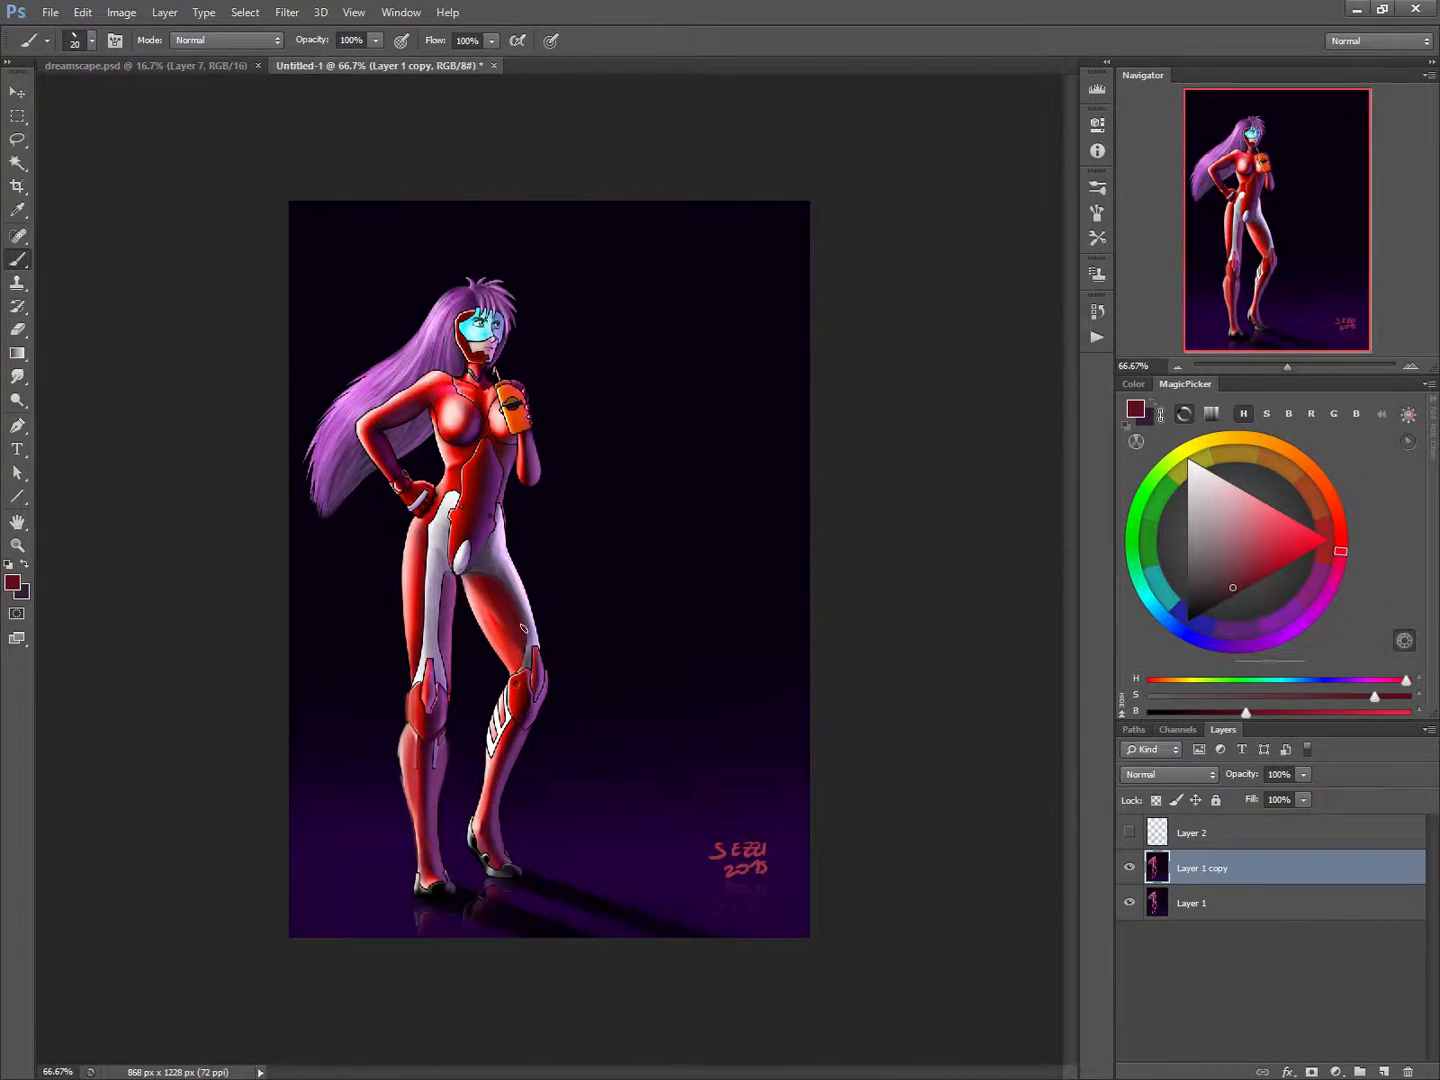
alt+click(520, 632)
key(alt)
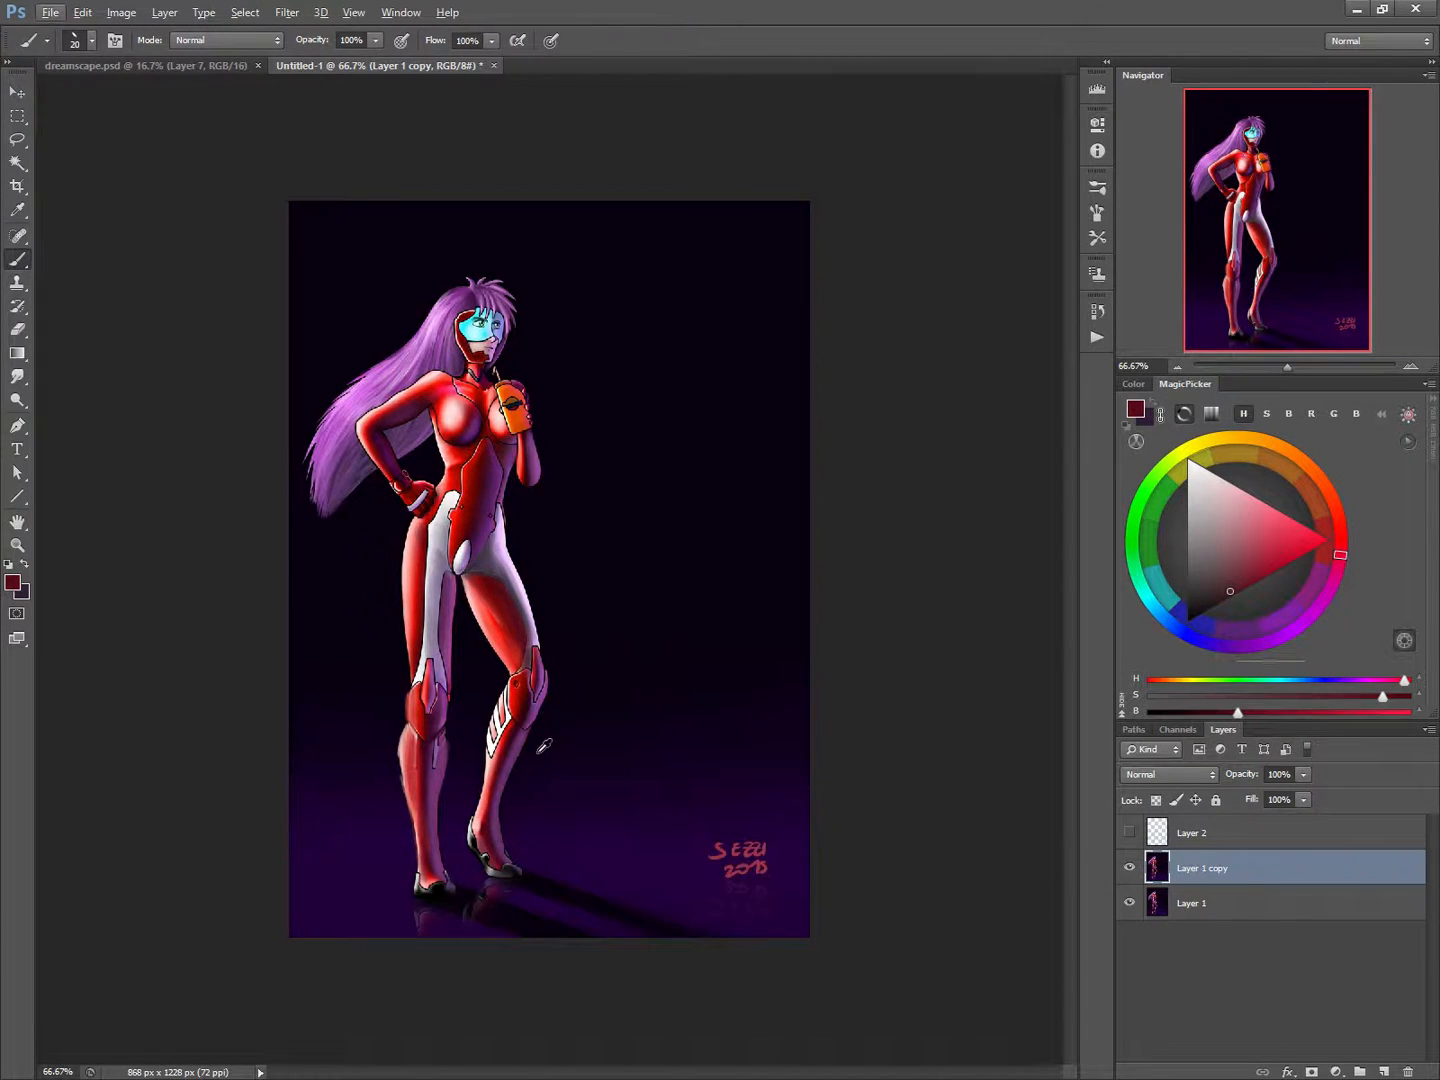
Paint sampled light red over the suit's chest with the brush enlarged to 35 px.
alt+click(458, 422)
key(bracketright)
key(bracketright)
key(bracketright)
drag(453, 408, 458, 421)
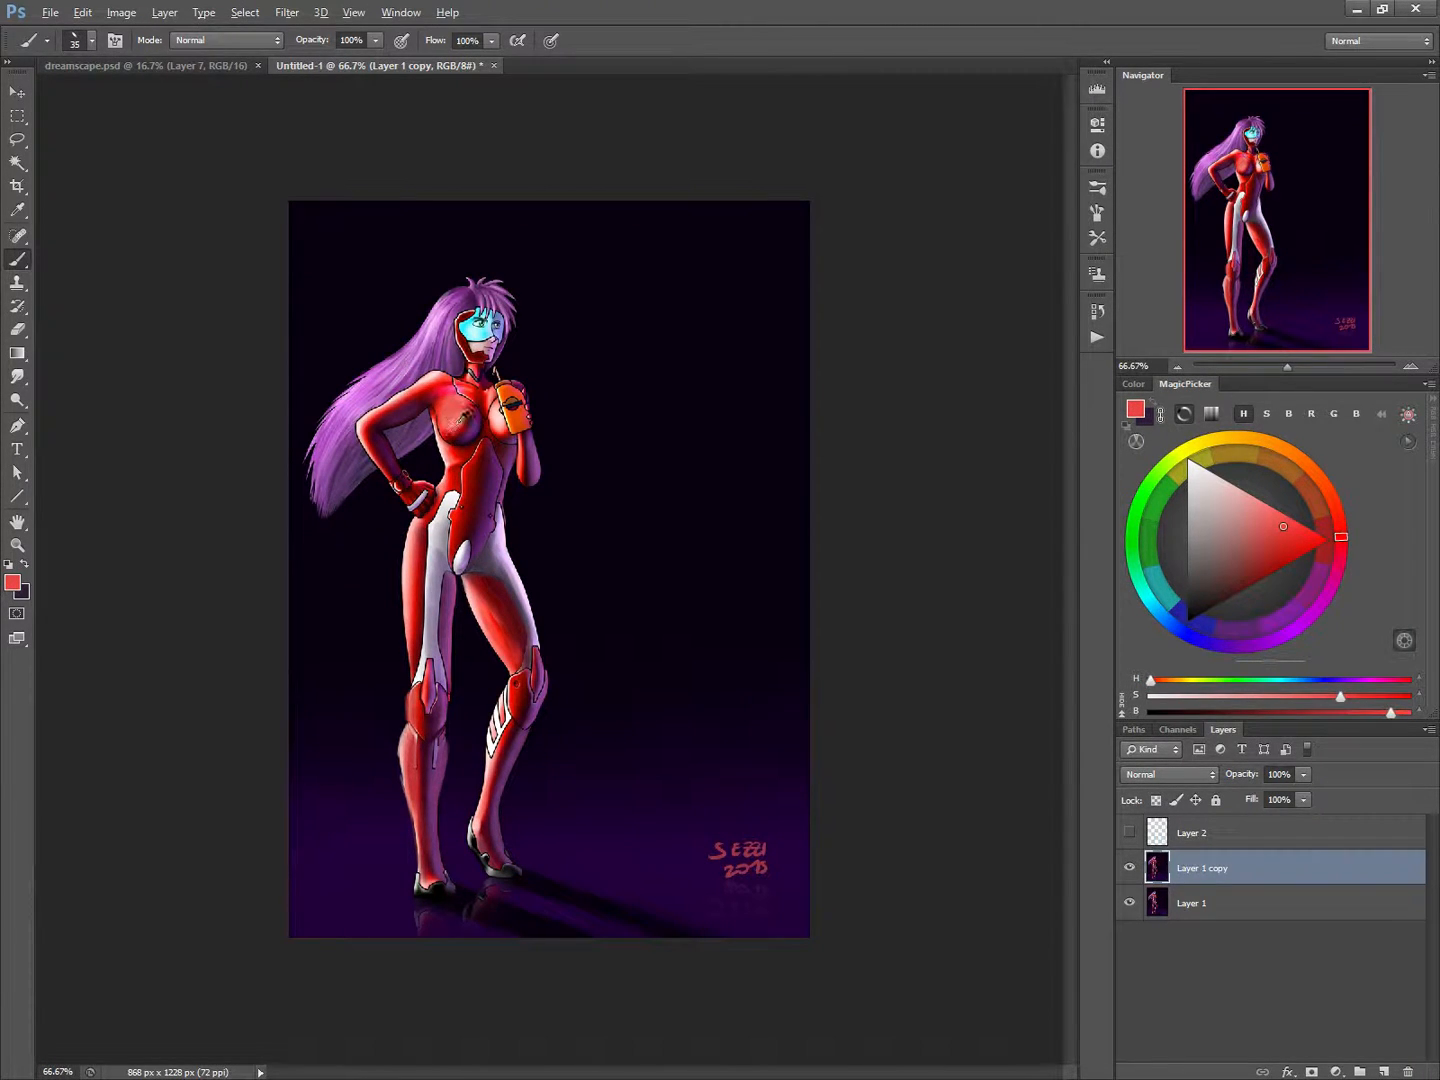
Blend sampled dark red and maroon around the chest's lower curve with a smaller brush to round its shading.
alt+click(468, 418)
key(bracketleft)
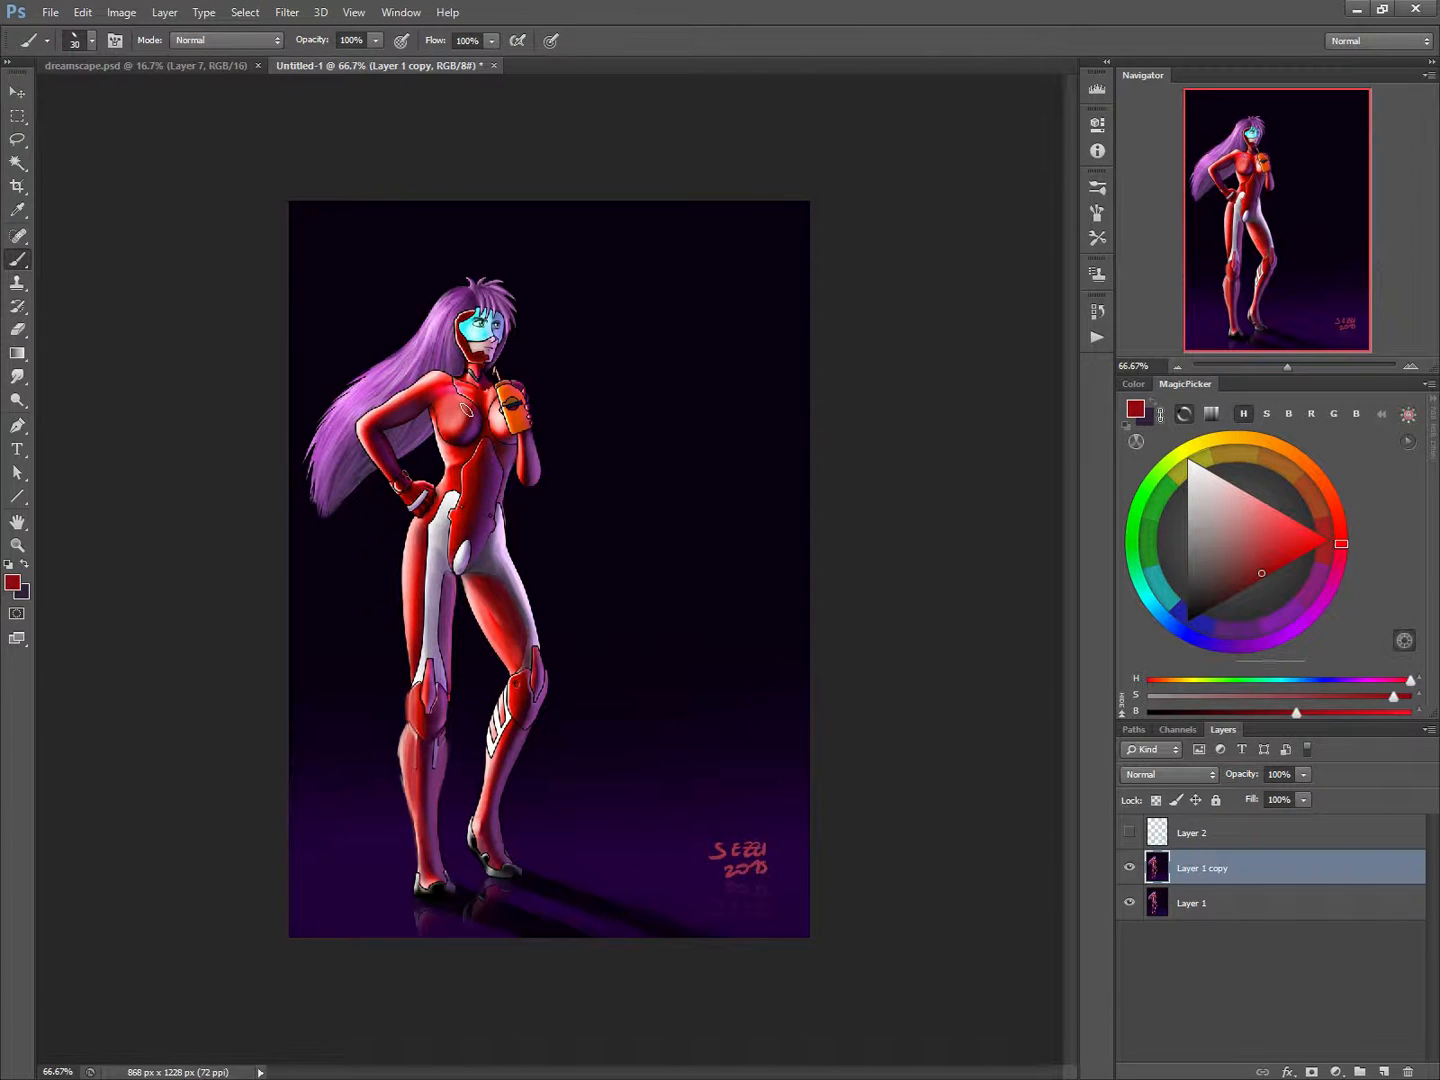
alt+click(469, 422)
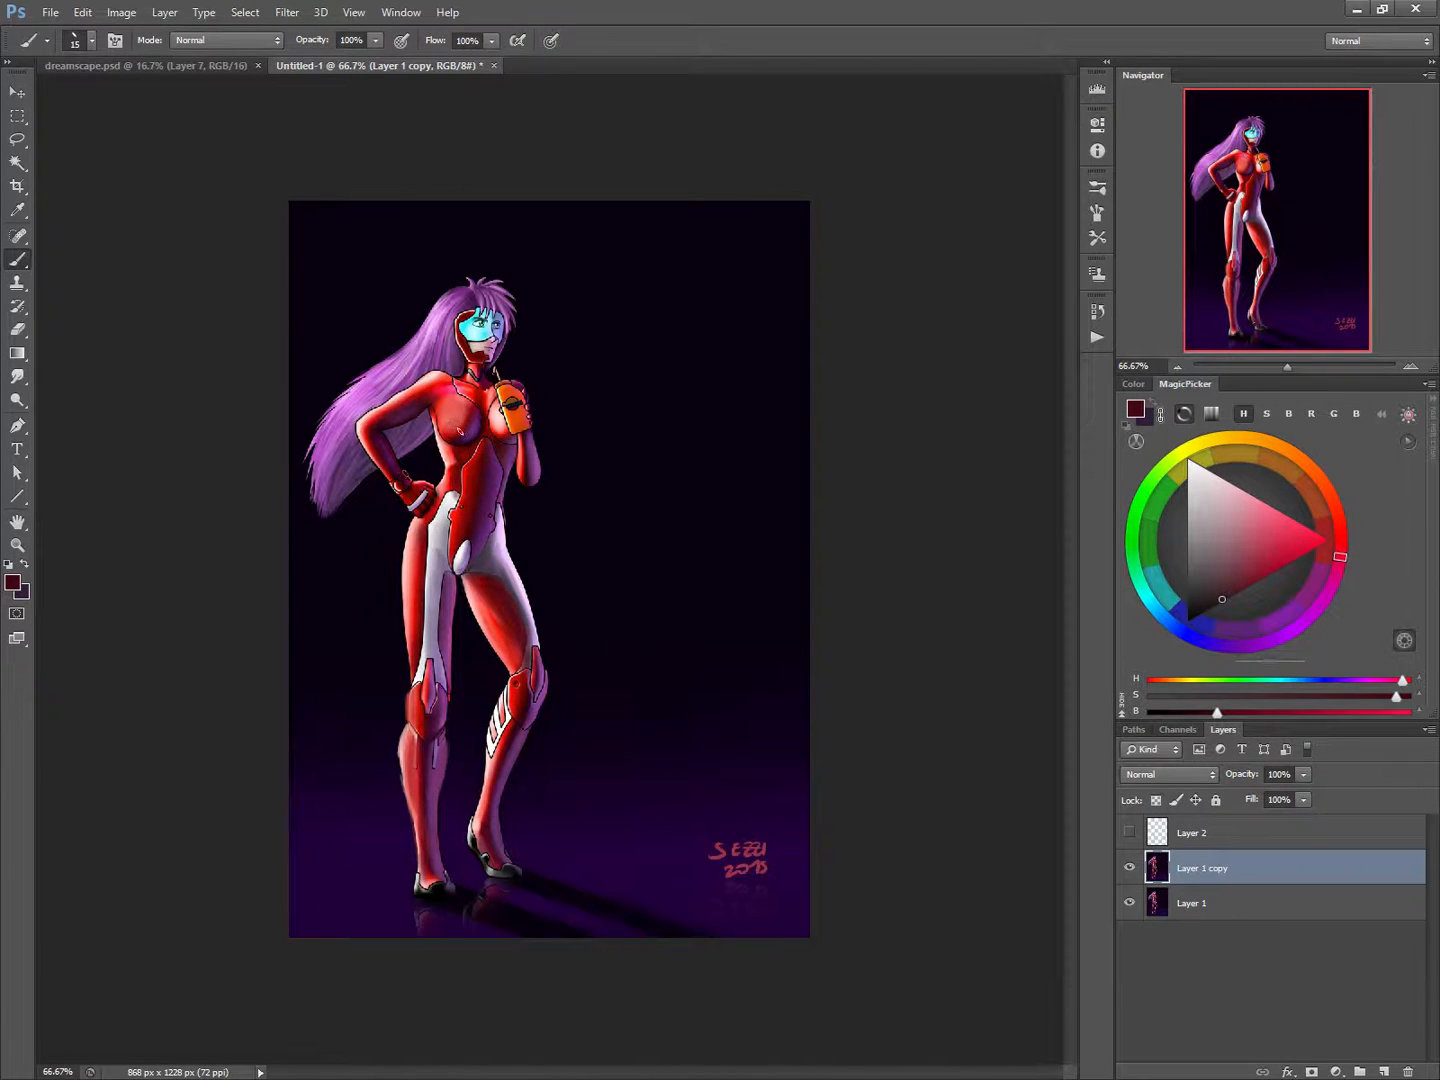
alt+click(450, 450)
alt+click(450, 450)
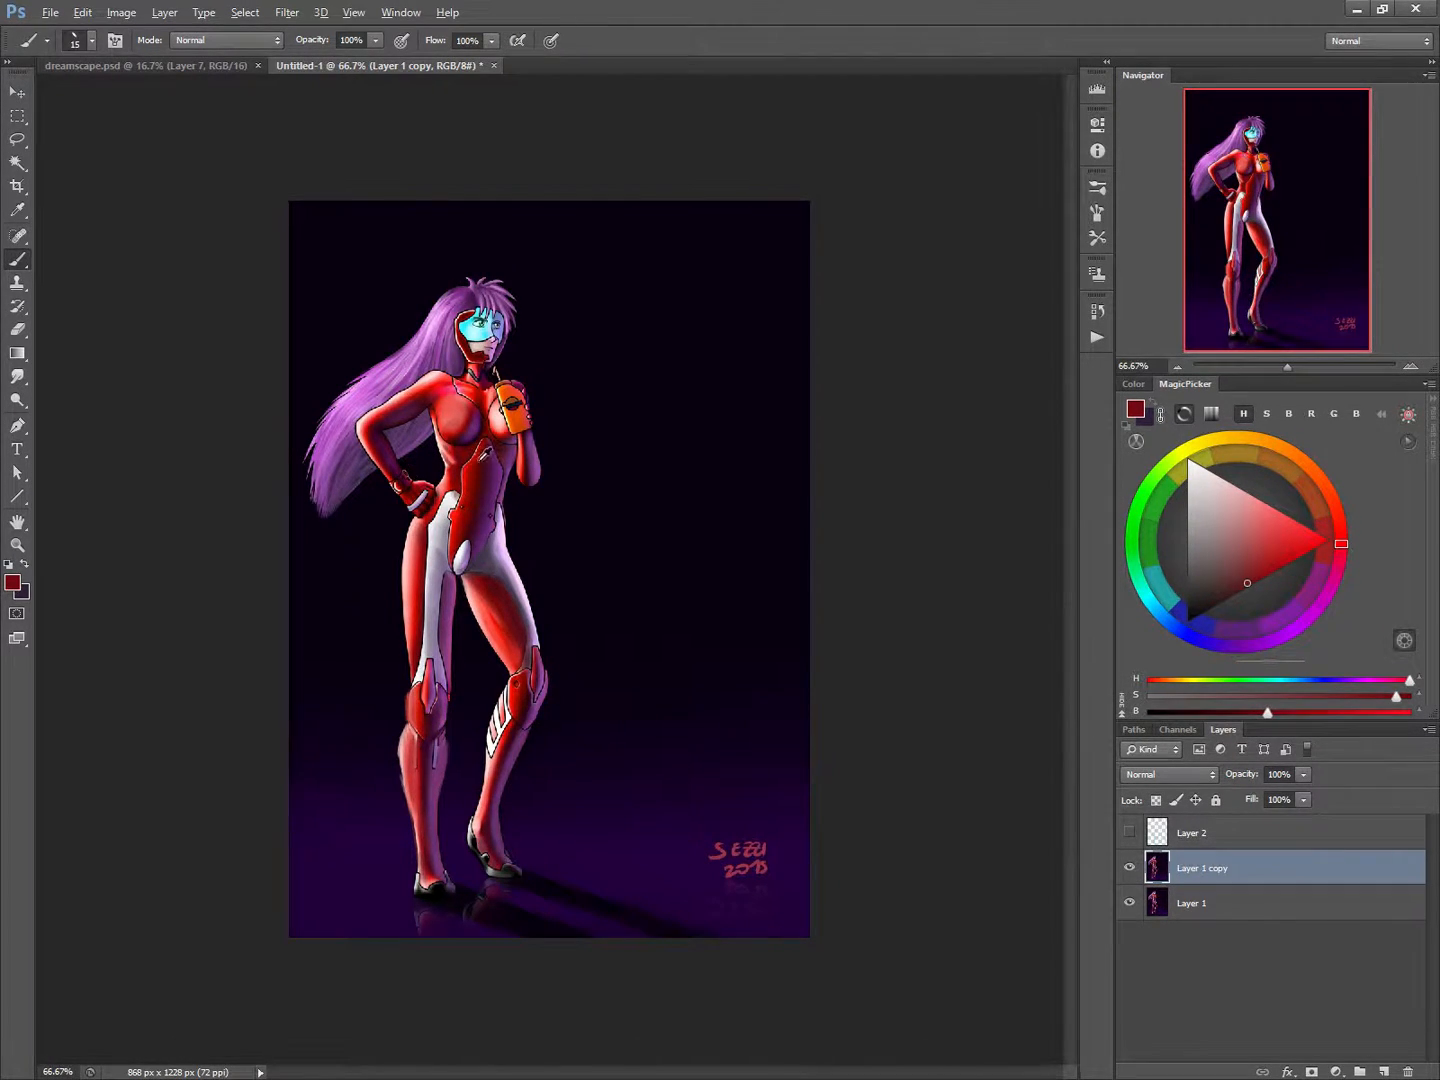
Soften the suit's upper abdomen below the chest with sampled dark red and maroon, covering the black panel outline.
alt+click(480, 448)
alt+click(482, 459)
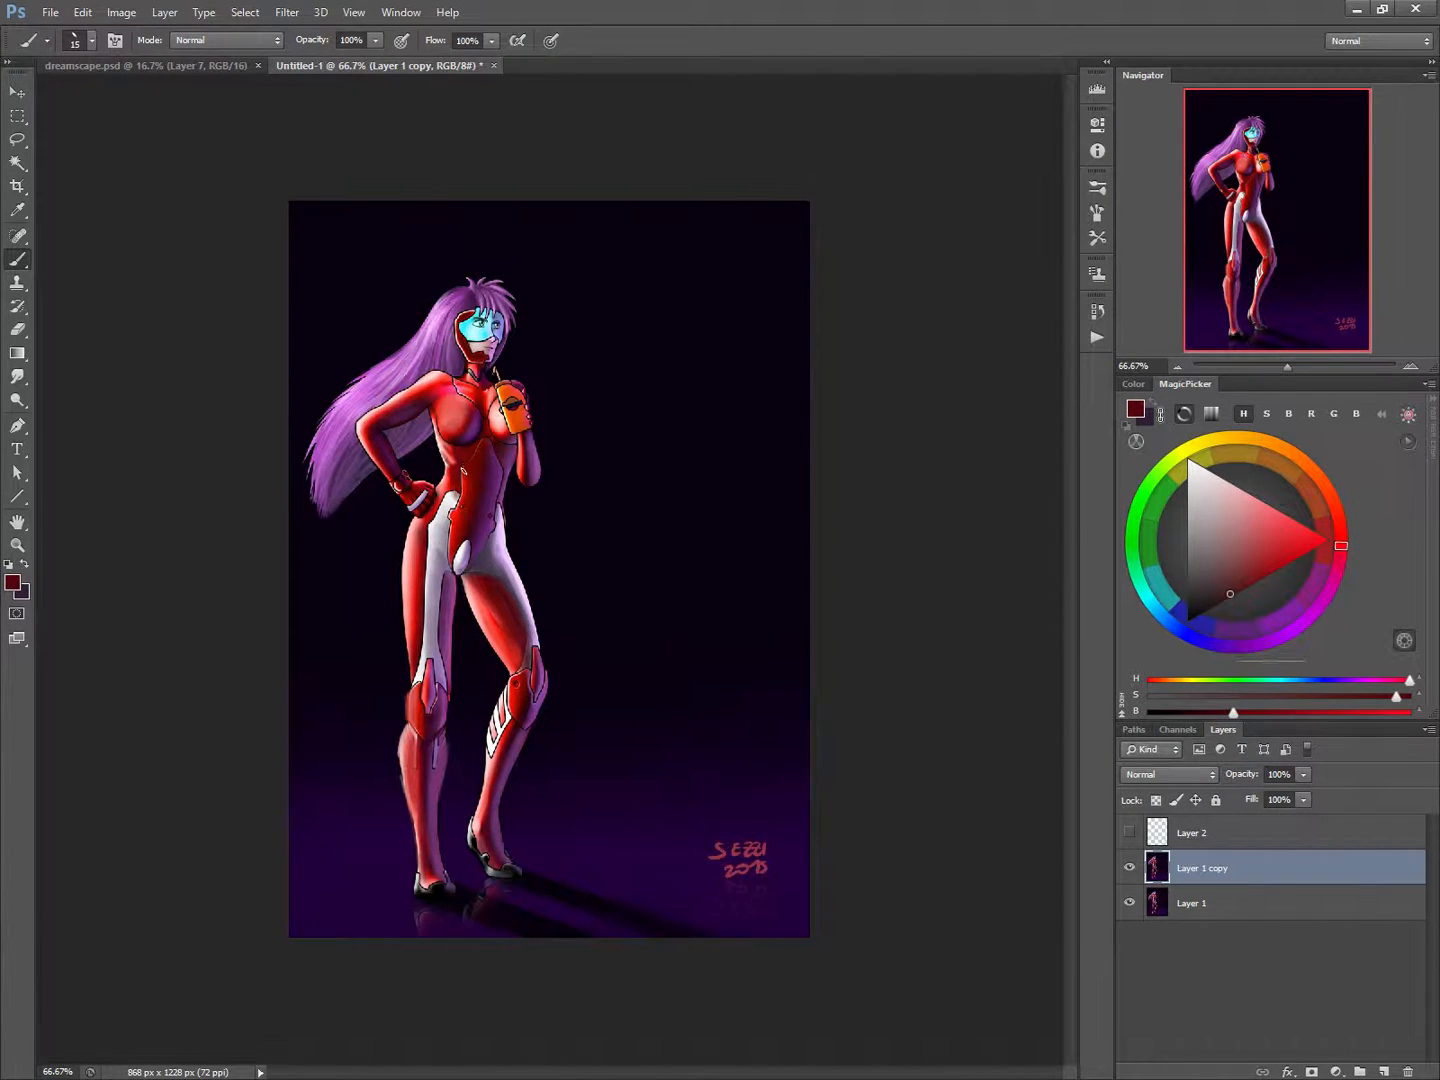
key(bracketright)
key(bracketleft)
Sketch a tilted cylinder in pale pink on the empty background beside the figure with a 10 px brush.
alt+click(432, 377)
mouse_move(720, 487)
mouse_down()
mouse_move(749, 518)
mouse_move(710, 480)
mouse_move(660, 470)
mouse_move(715, 498)
mouse_move(713, 483)
mouse_move(620, 572)
mouse_up()
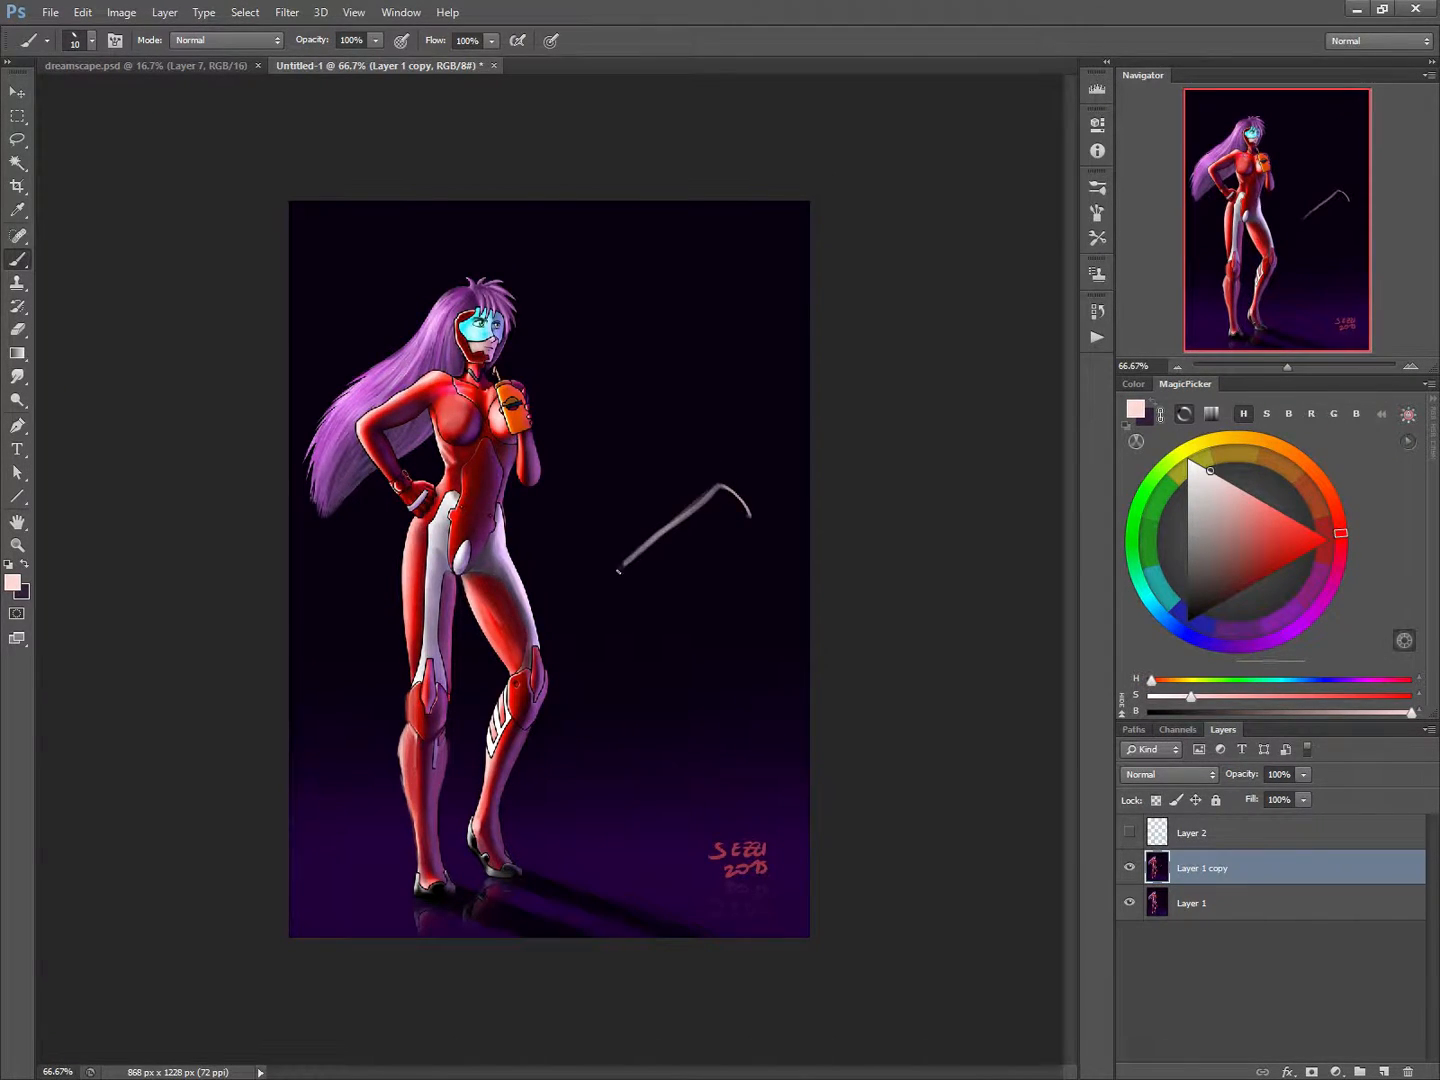
mouse_move(748, 520)
mouse_down()
mouse_move(655, 600)
mouse_move(615, 576)
mouse_move(640, 610)
mouse_up()
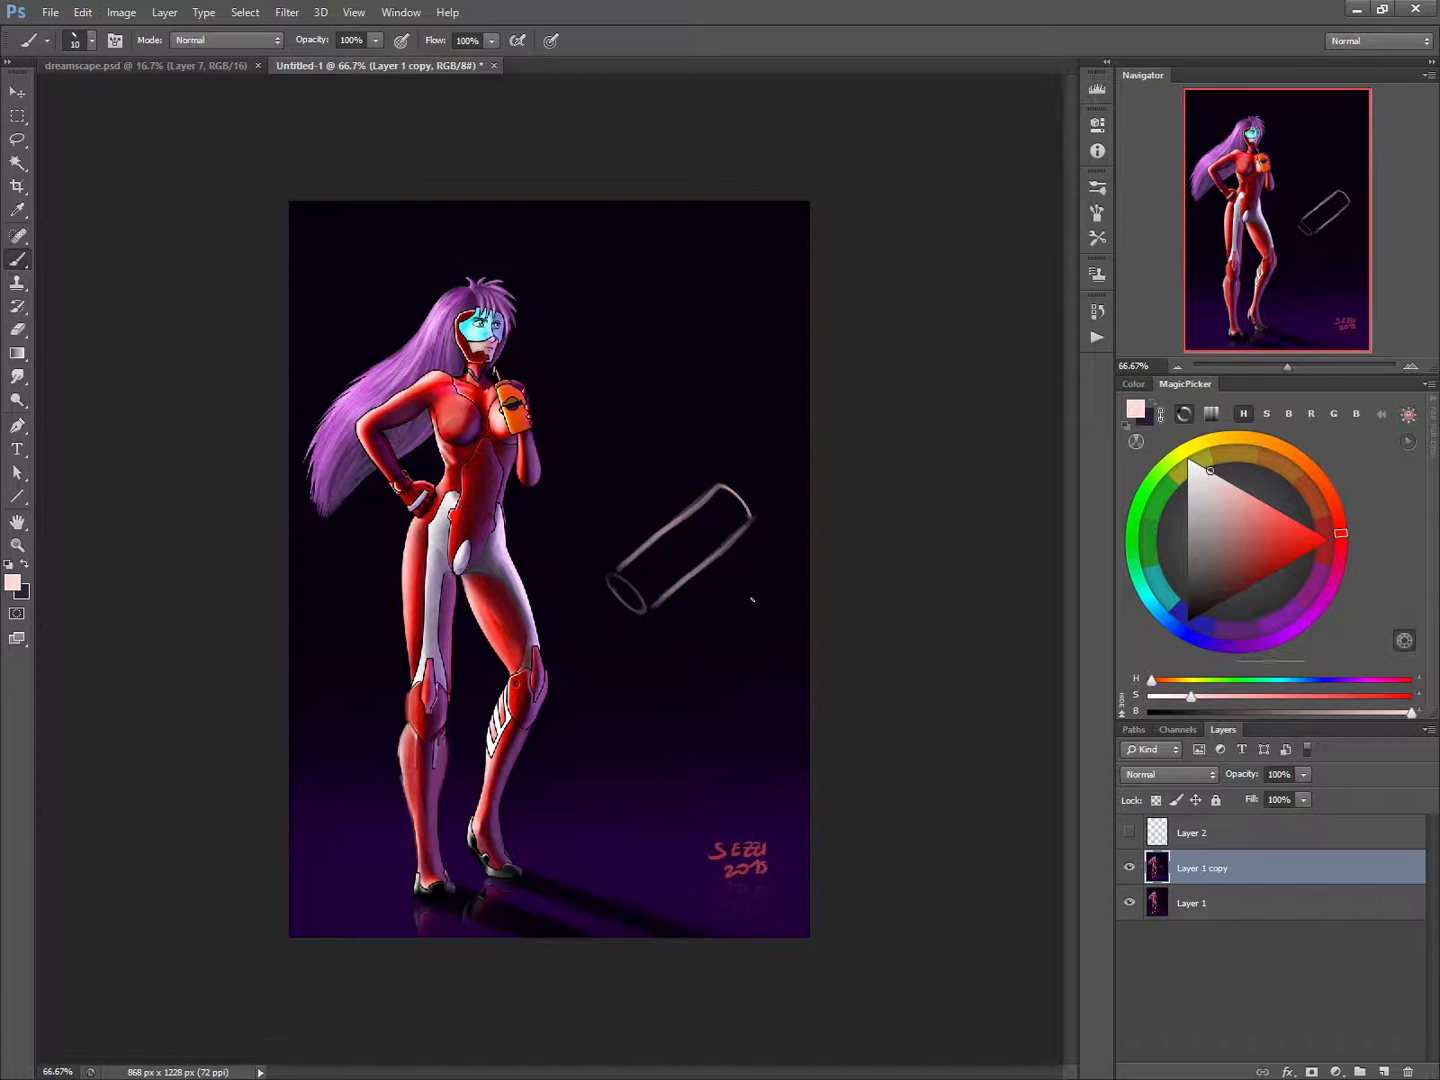
Add a new layer in Normal mode at 100% opacity above the Layer 1 copy.
right_click(668, 555)
click(668, 635)
click(664, 500)
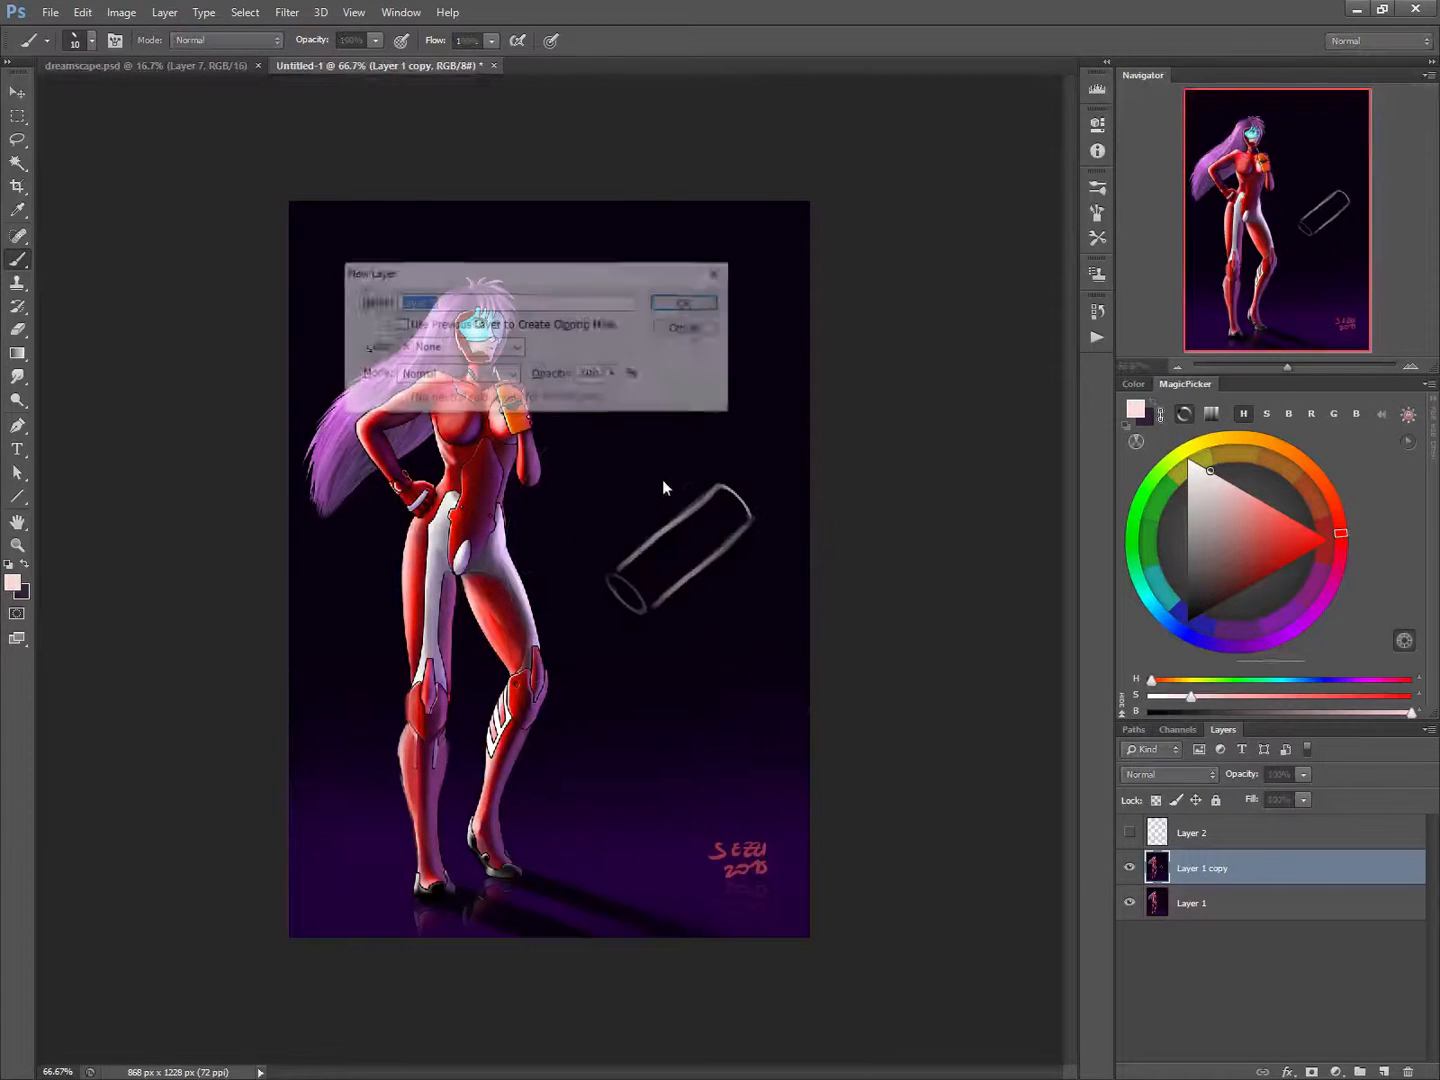
click(691, 306)
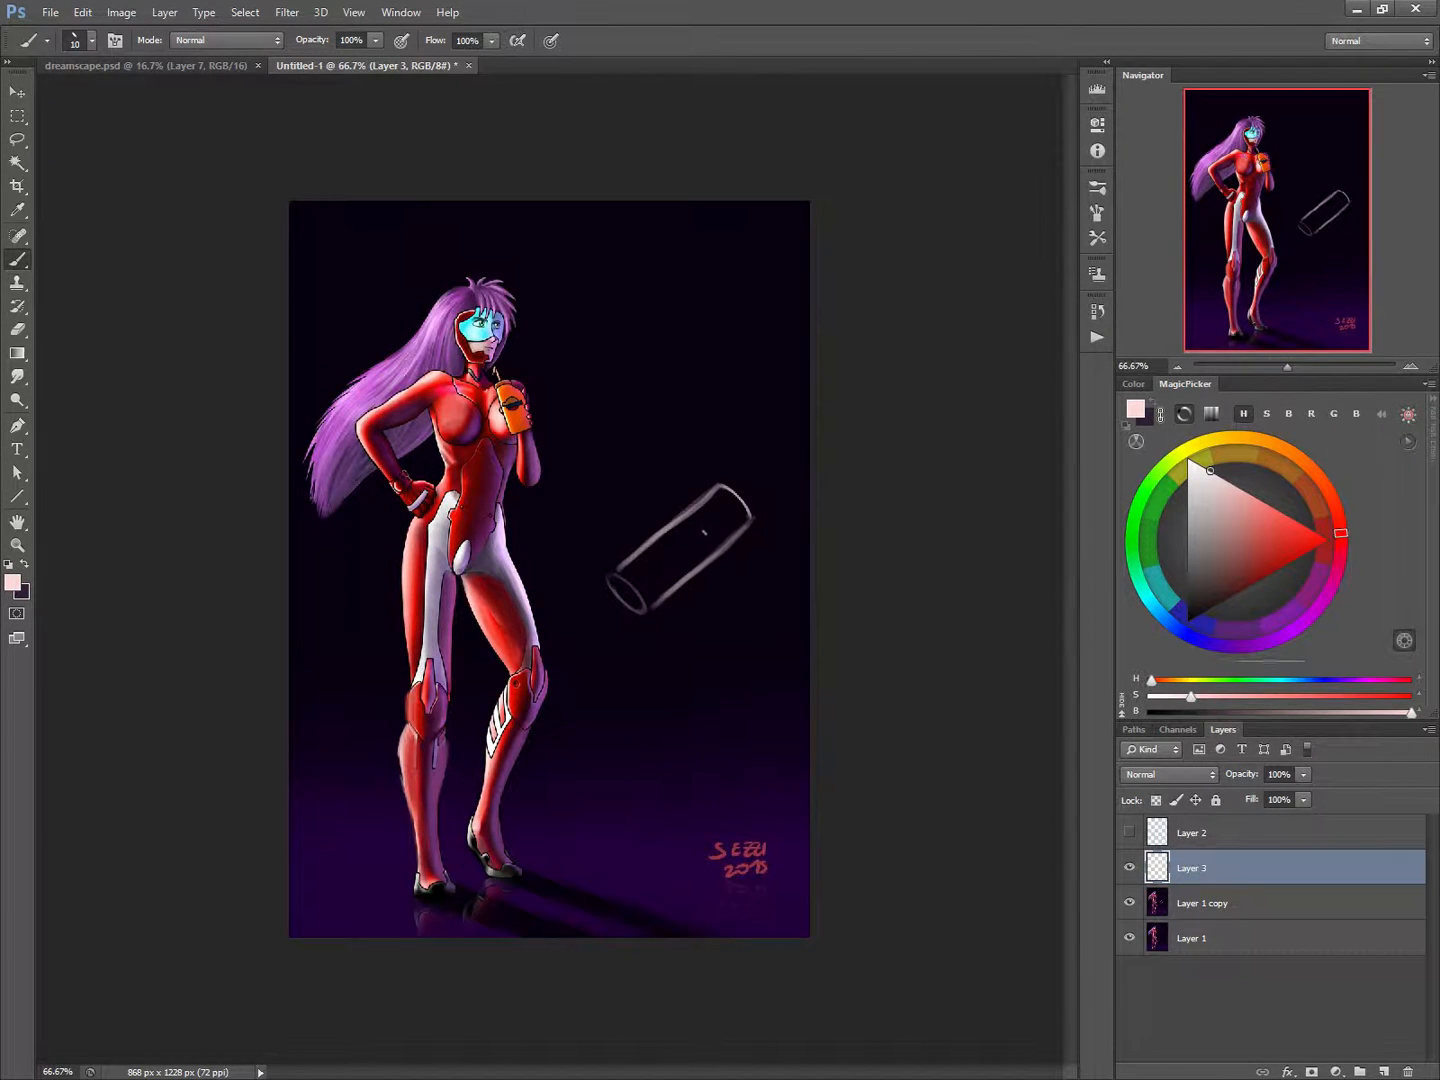
Sketch raised armour plates and contour lines wrapping around the tilted cylinder on the new layer.
mouse_move(712, 526)
mouse_down()
mouse_move(650, 570)
mouse_move(660, 598)
mouse_move(730, 550)
mouse_move(710, 528)
mouse_move(724, 542)
mouse_move(670, 532)
mouse_move(672, 519)
mouse_move(668, 547)
mouse_move(672, 518)
mouse_move(703, 498)
mouse_move(632, 556)
mouse_move(618, 600)
mouse_up()
mouse_move(638, 553)
mouse_down()
mouse_move(621, 598)
mouse_move(600, 591)
mouse_move(607, 604)
mouse_up()
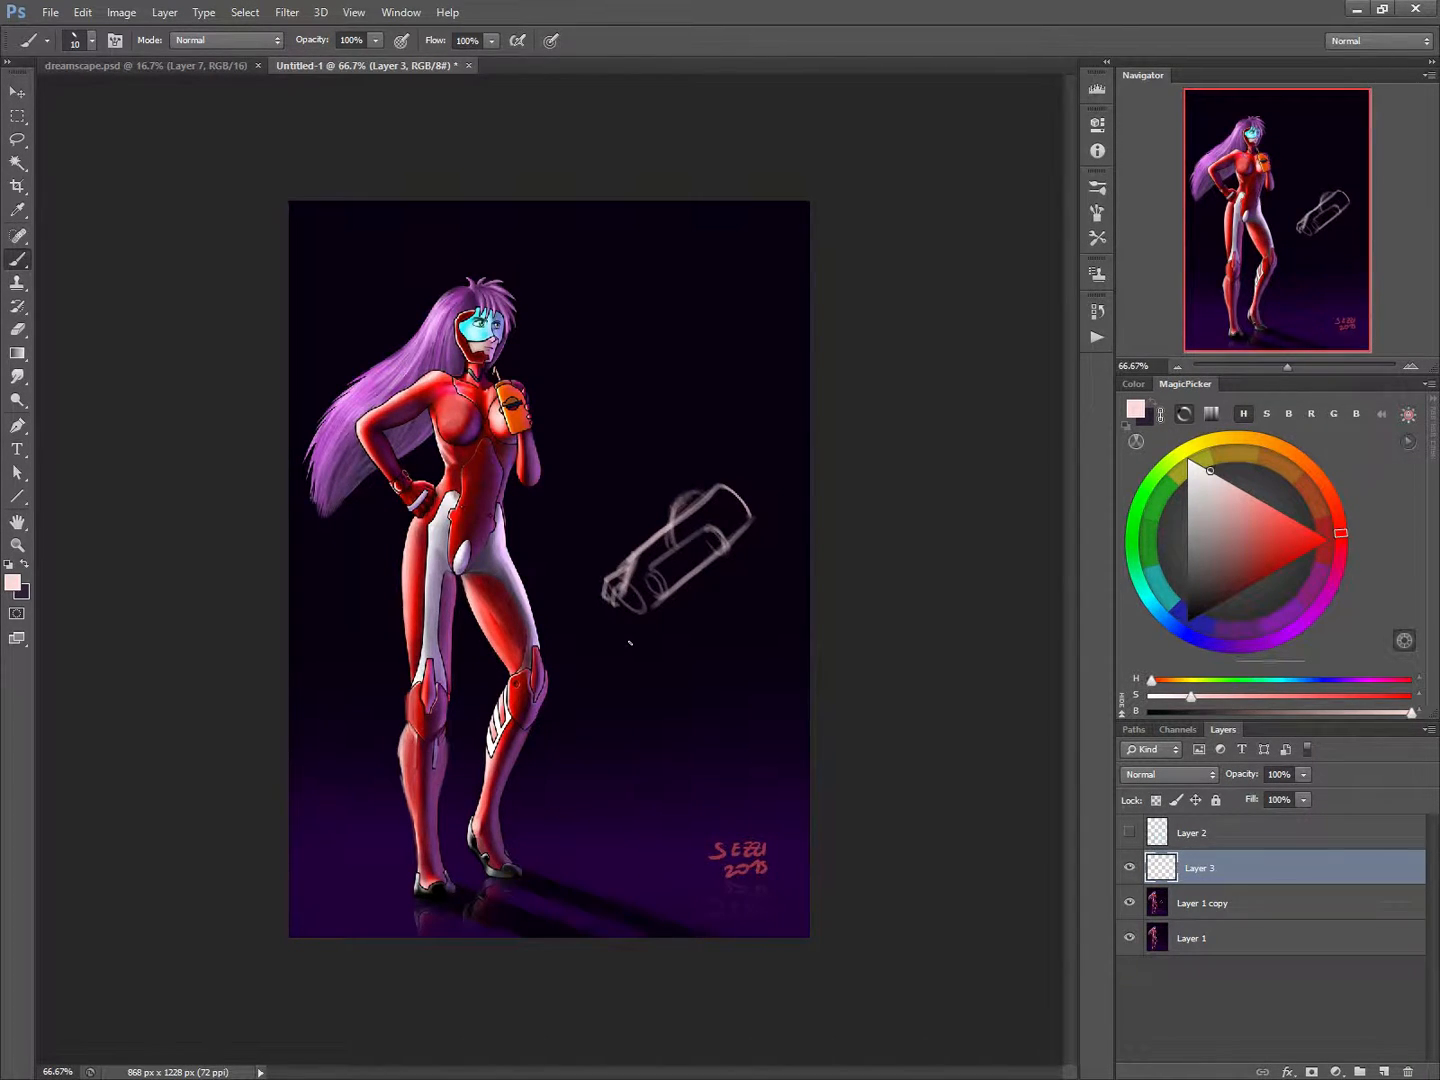
drag(725, 526, 708, 545)
Brush sampled light red over the figure's raised shoulder and the straight leg's knee area with a 25 px brush.
alt+click(437, 370)
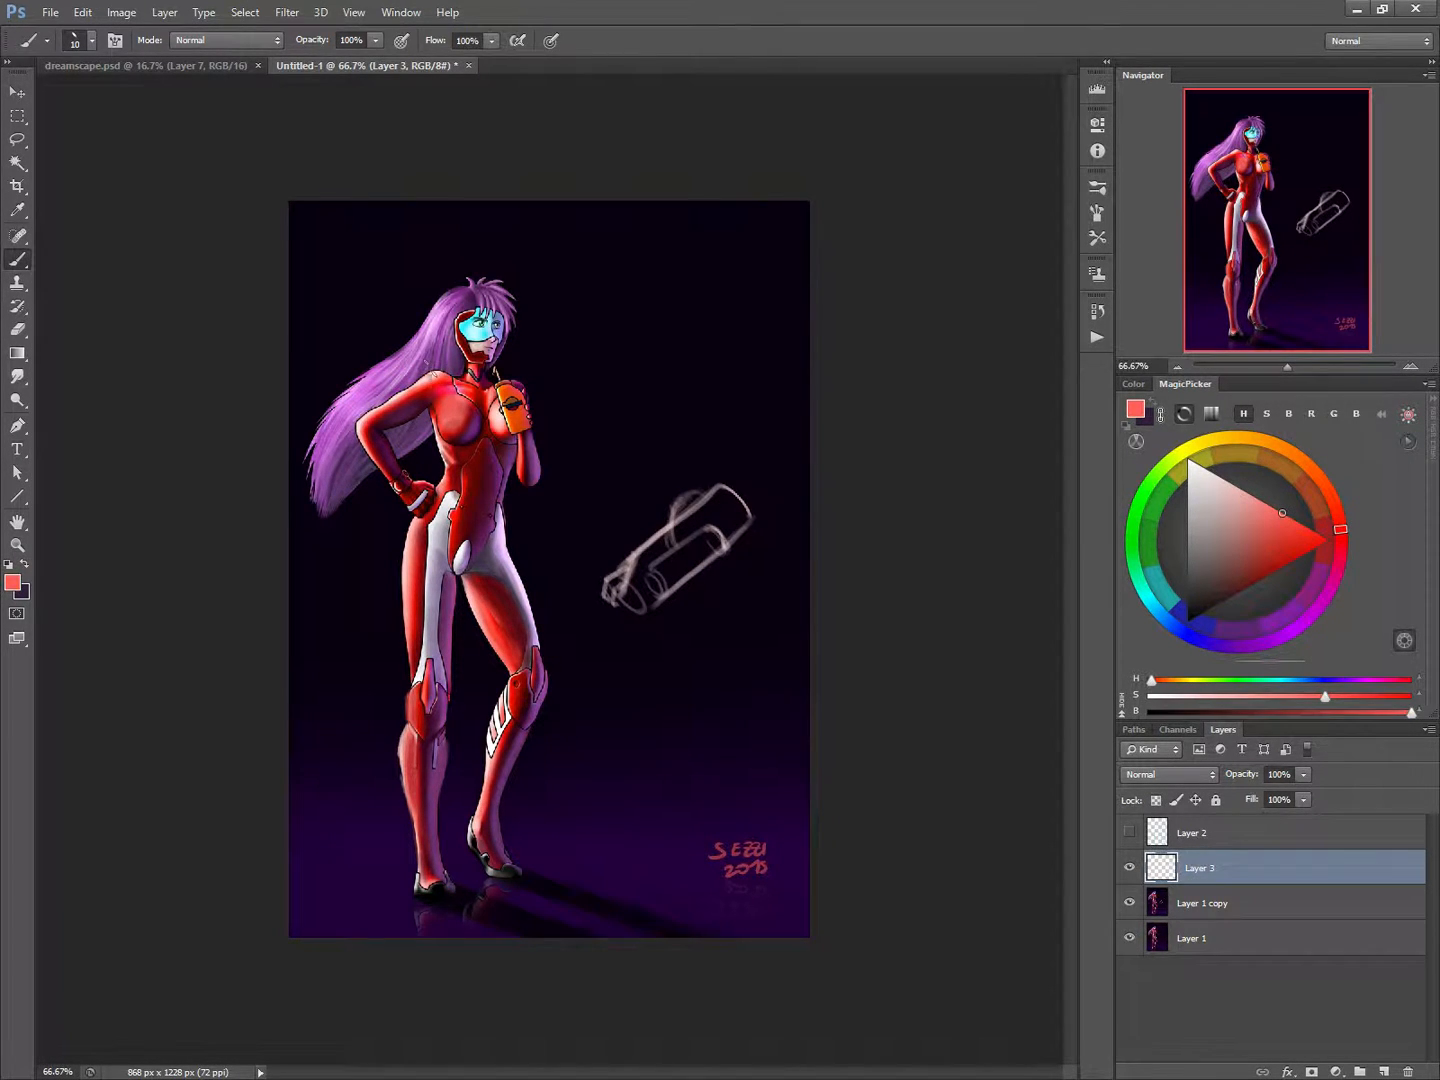
key(bracketright)
key(bracketright)
key(bracketright)
drag(435, 376, 425, 383)
drag(426, 641, 423, 655)
Cover the eyes behind the visor with sampled pale cyan and shade the visor's upper part in dark teal.
alt+click(477, 332)
drag(493, 313, 497, 332)
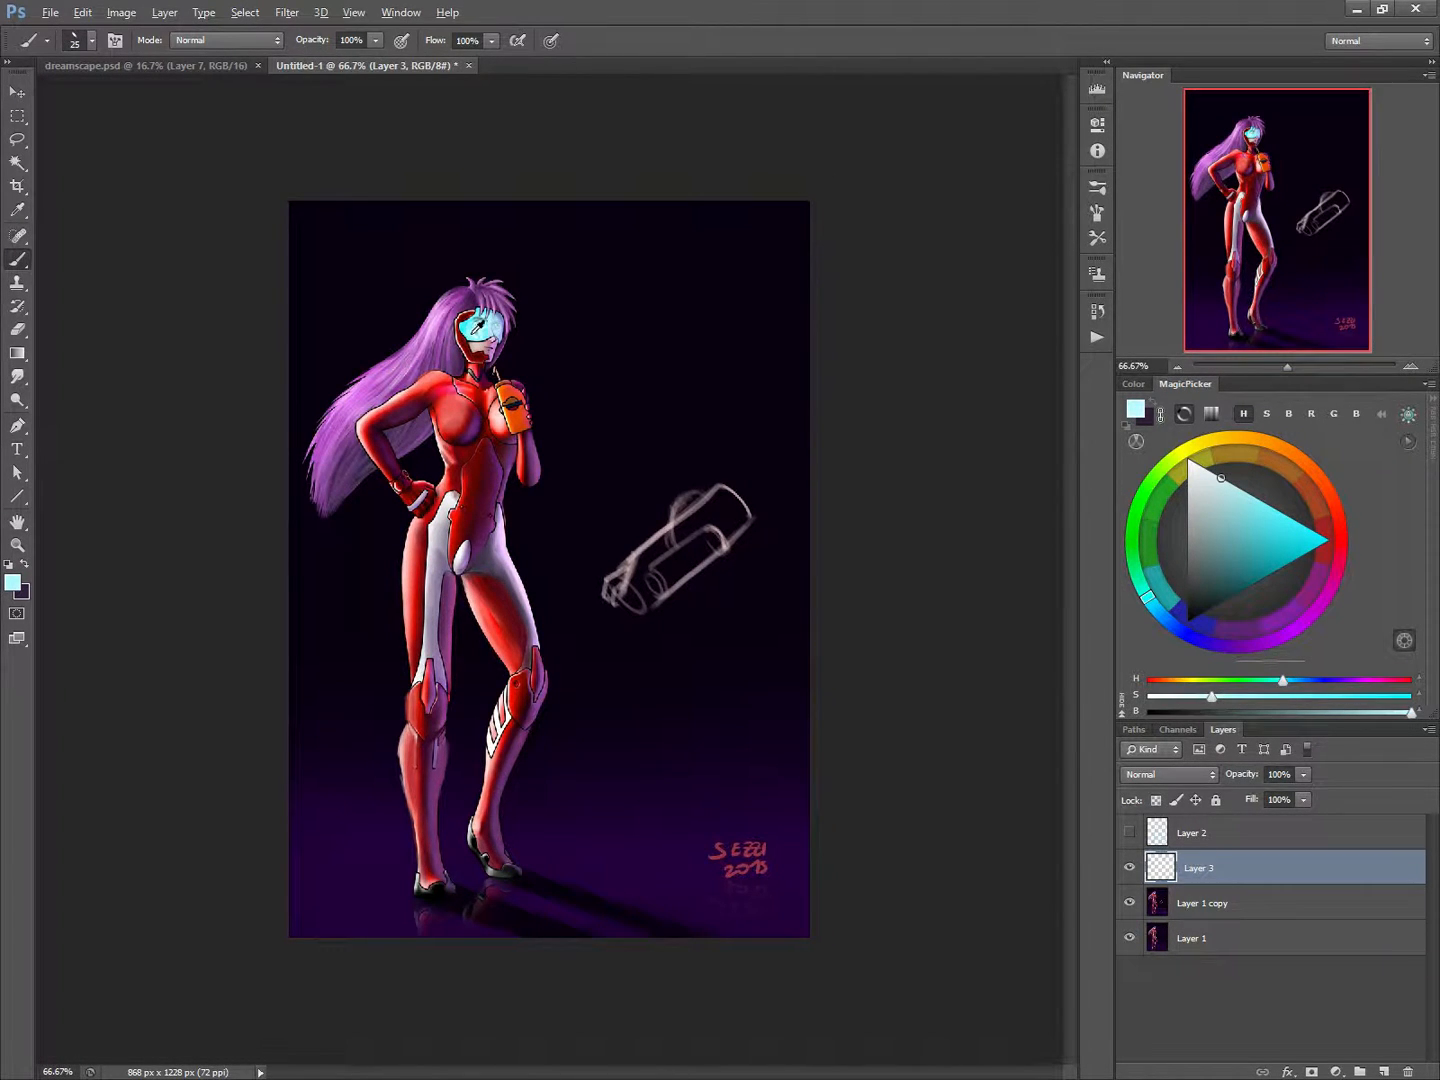
click(1311, 529)
click(1236, 580)
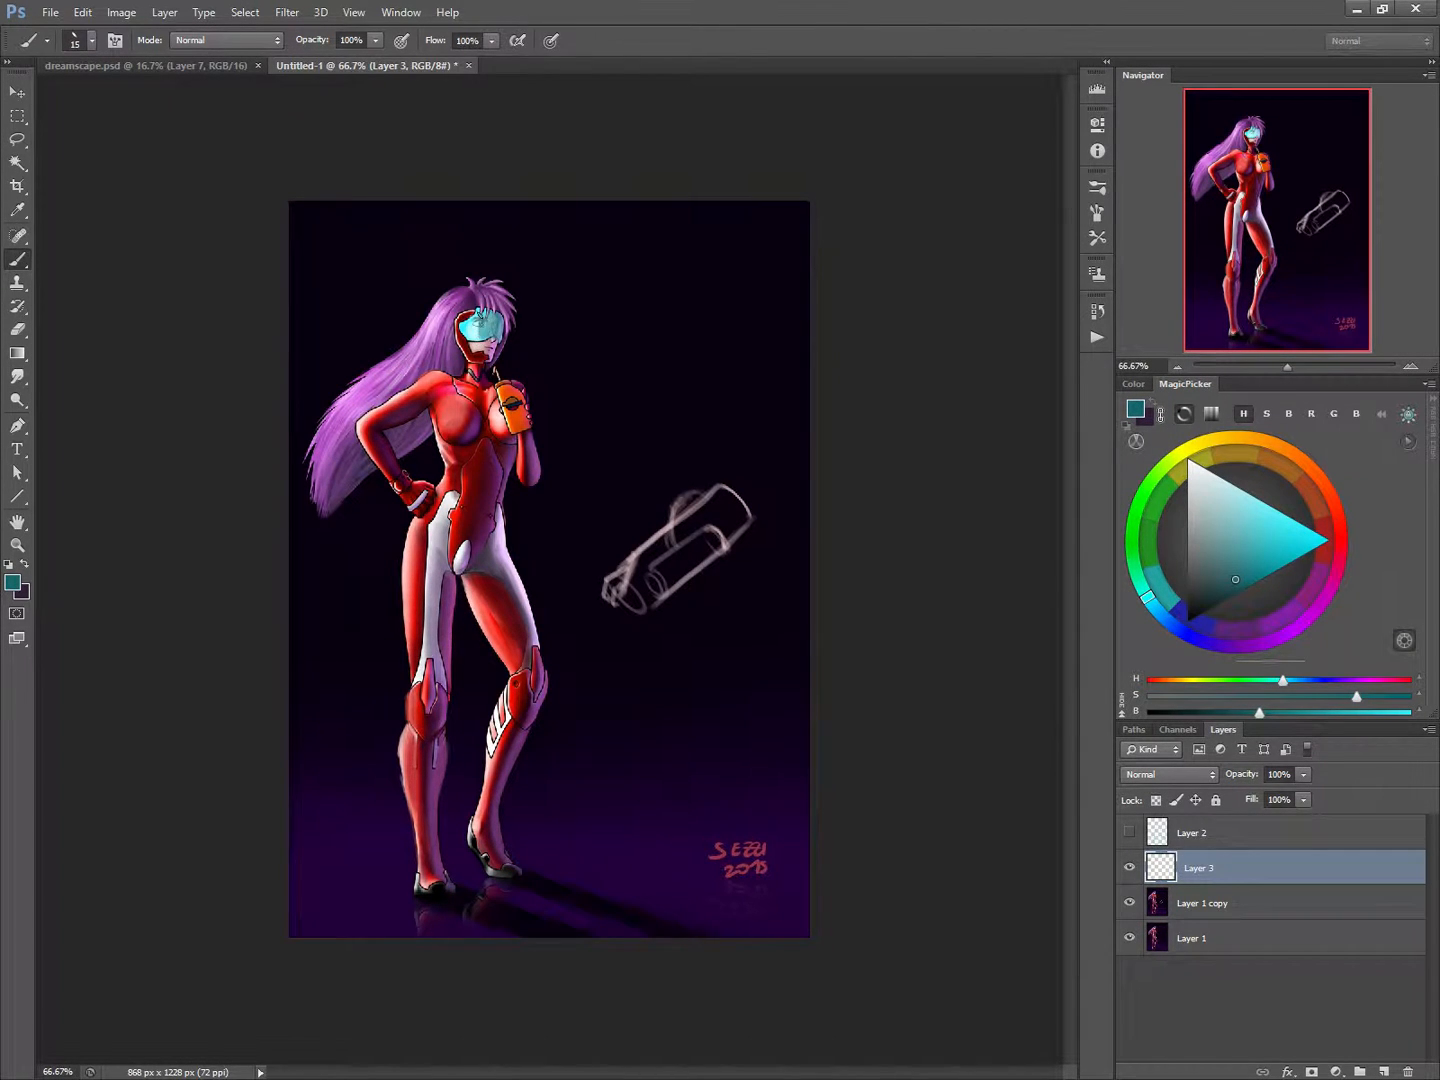
drag(481, 321, 486, 326)
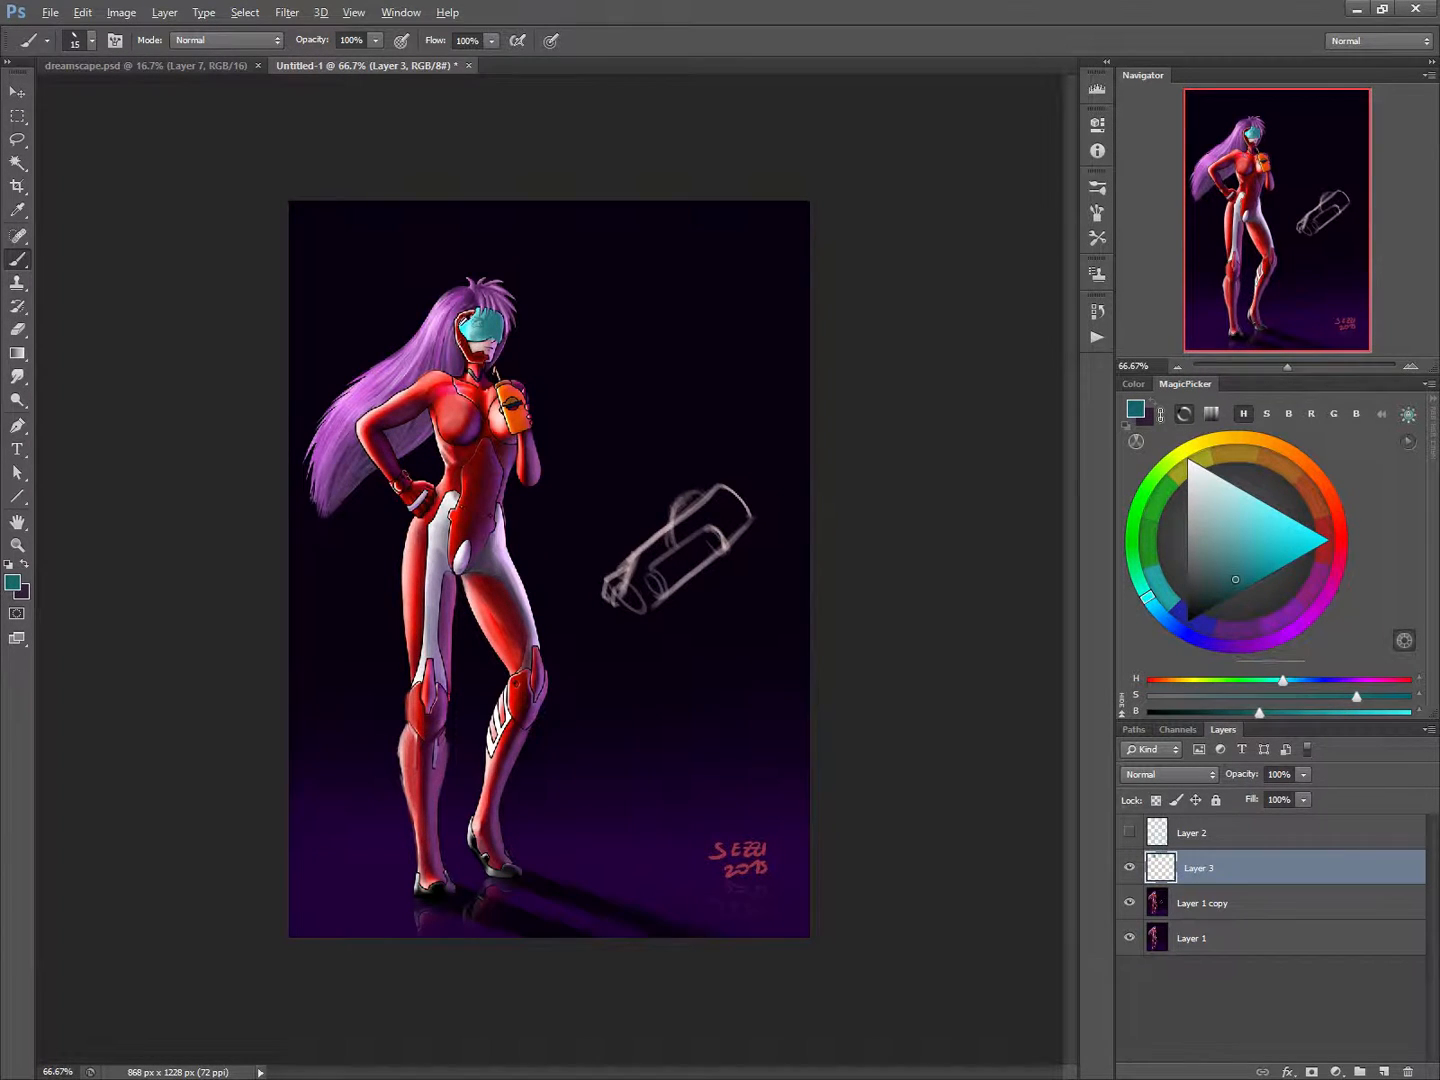
Add a thin, very pale cyan highlight along the visor's front edge with a reduced brush.
alt+click(476, 312)
key(bracketleft)
key(bracketleft)
key(bracketleft)
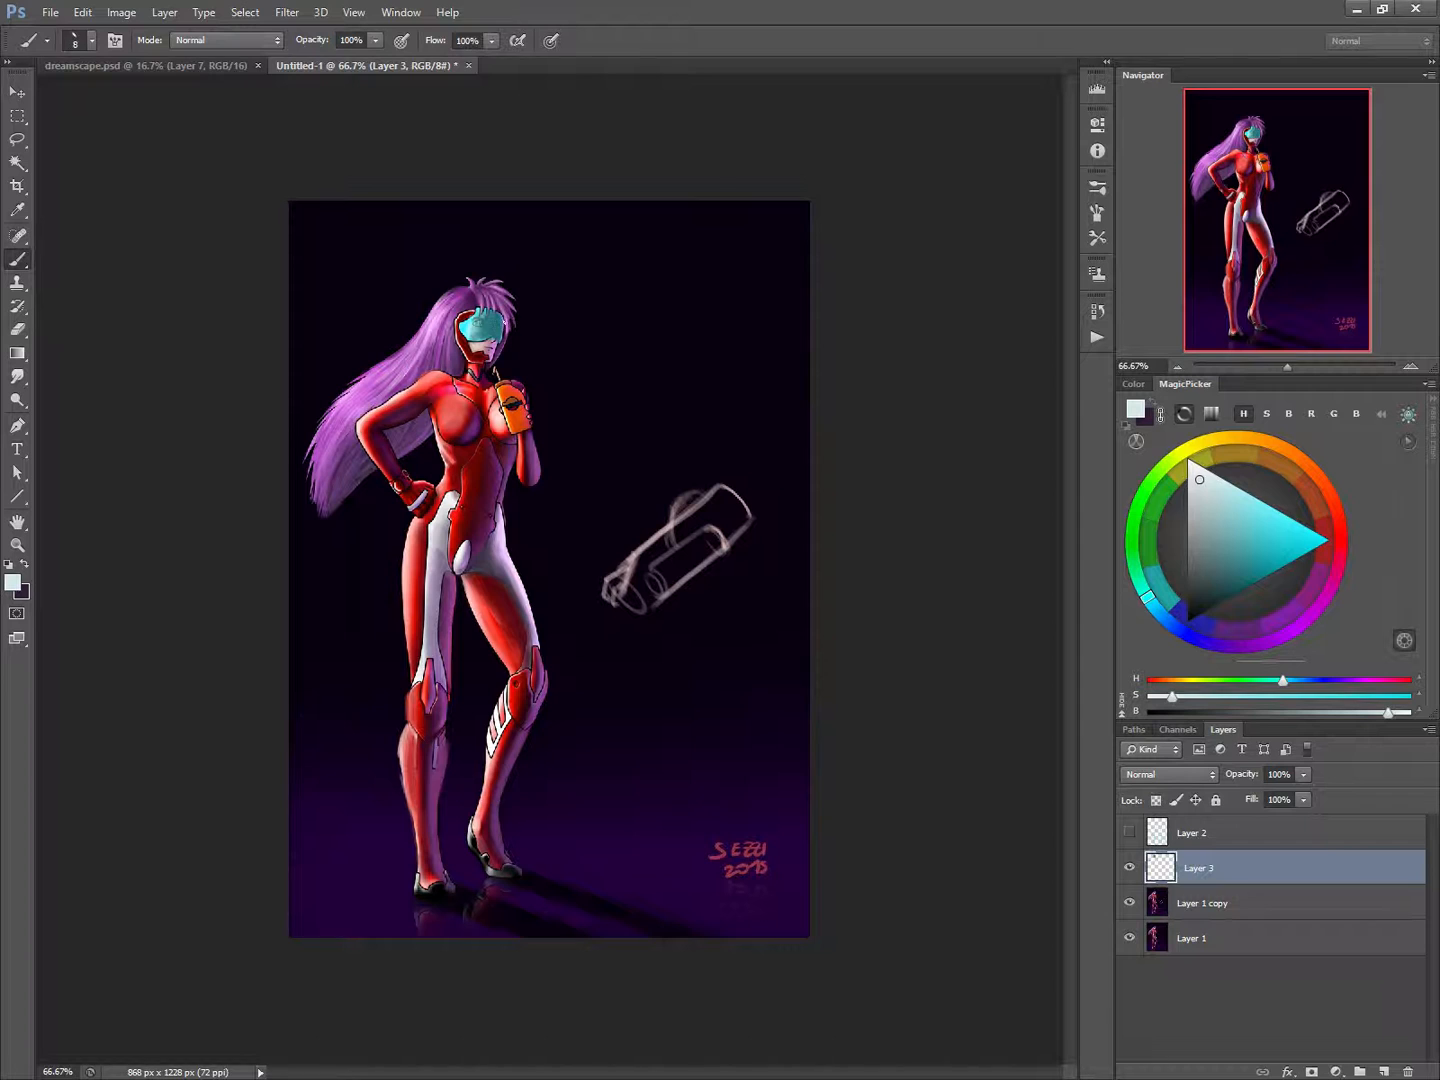
drag(505, 317, 495, 341)
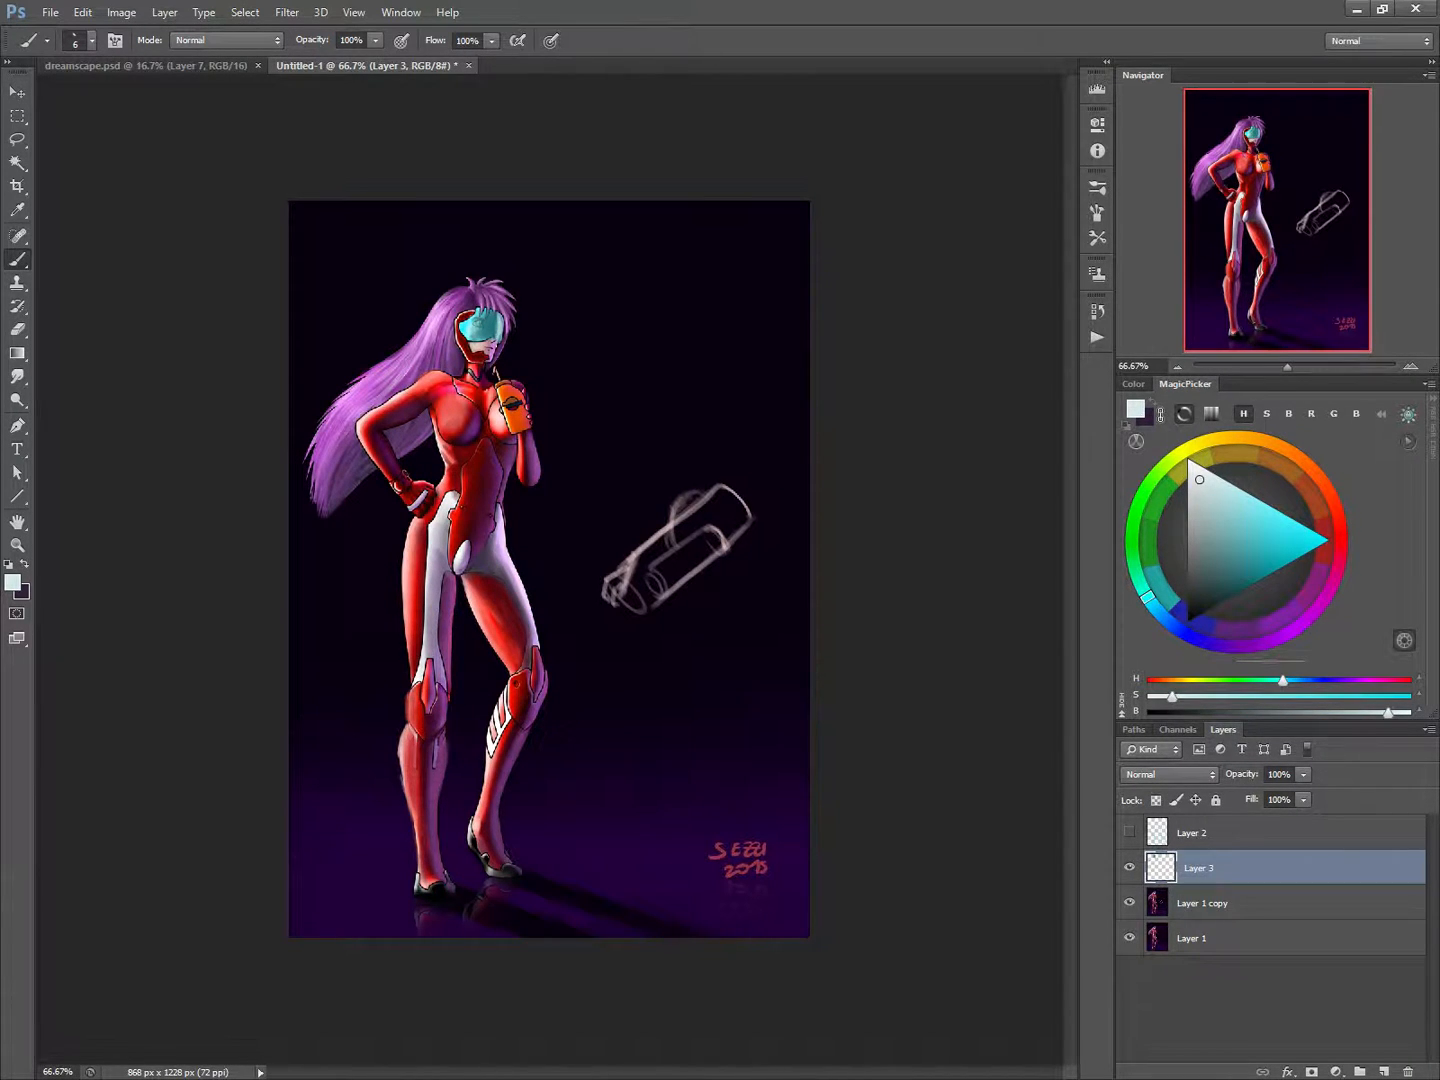